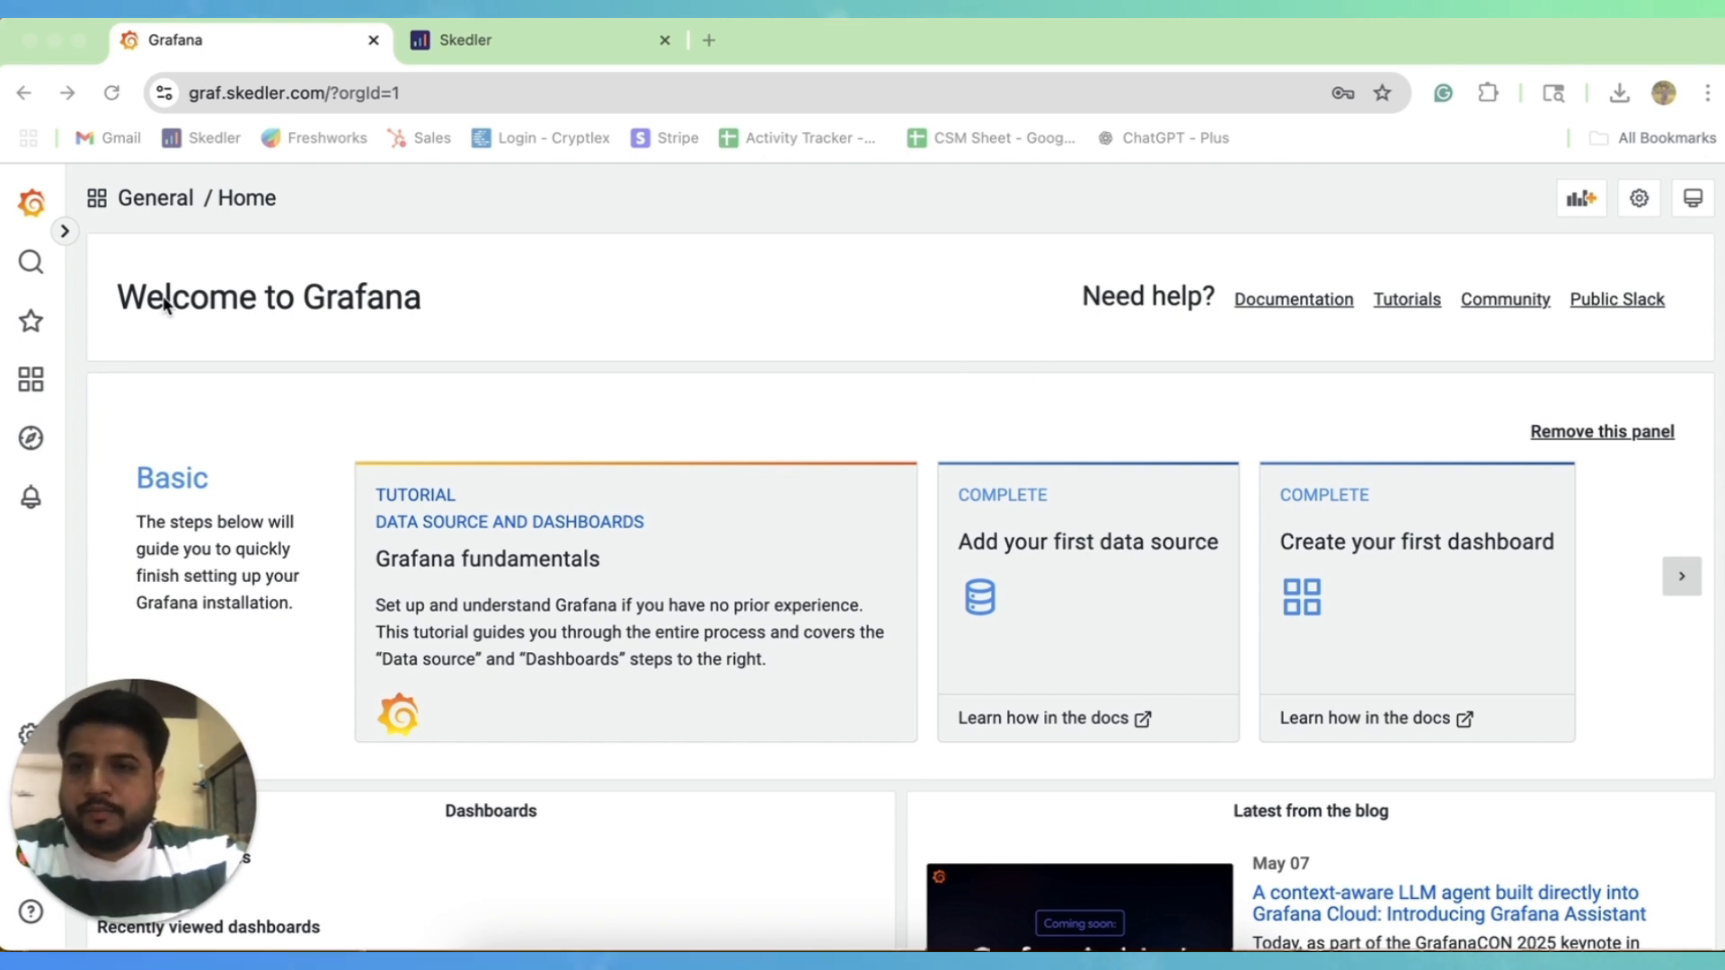
# - Search the Grafana dashboards for "long", open the Long table dashboard and look through its prometheus info table
pyautogui.click(32, 262)
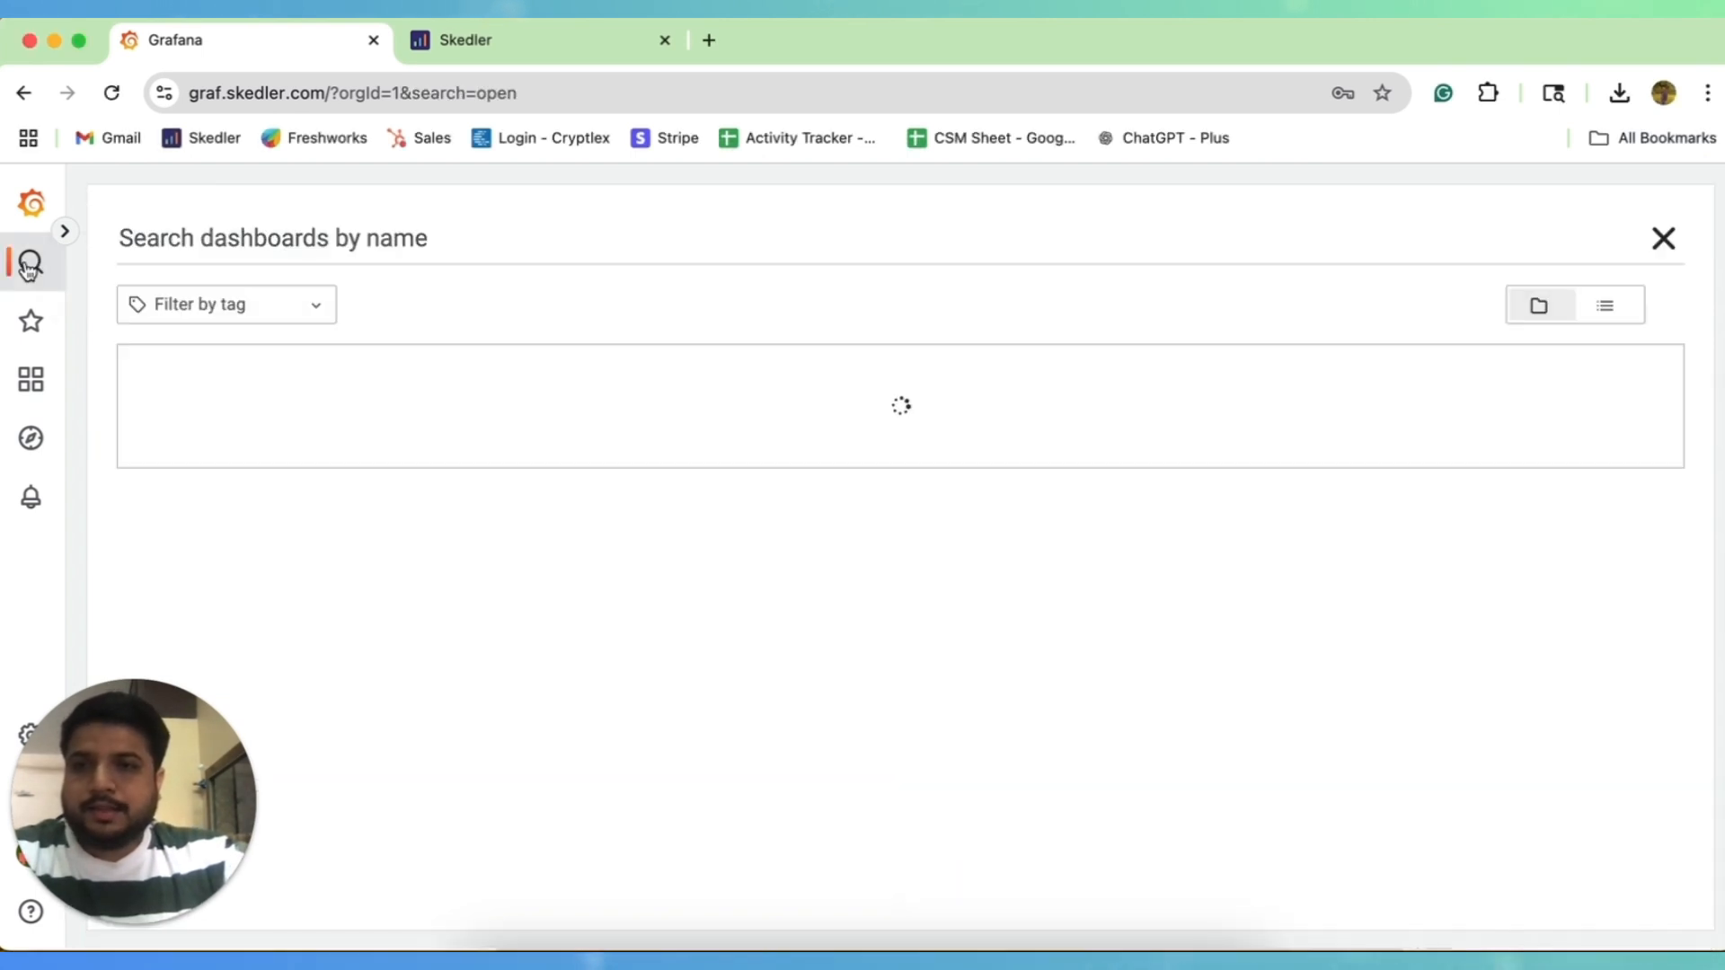
pyautogui.write('ta')
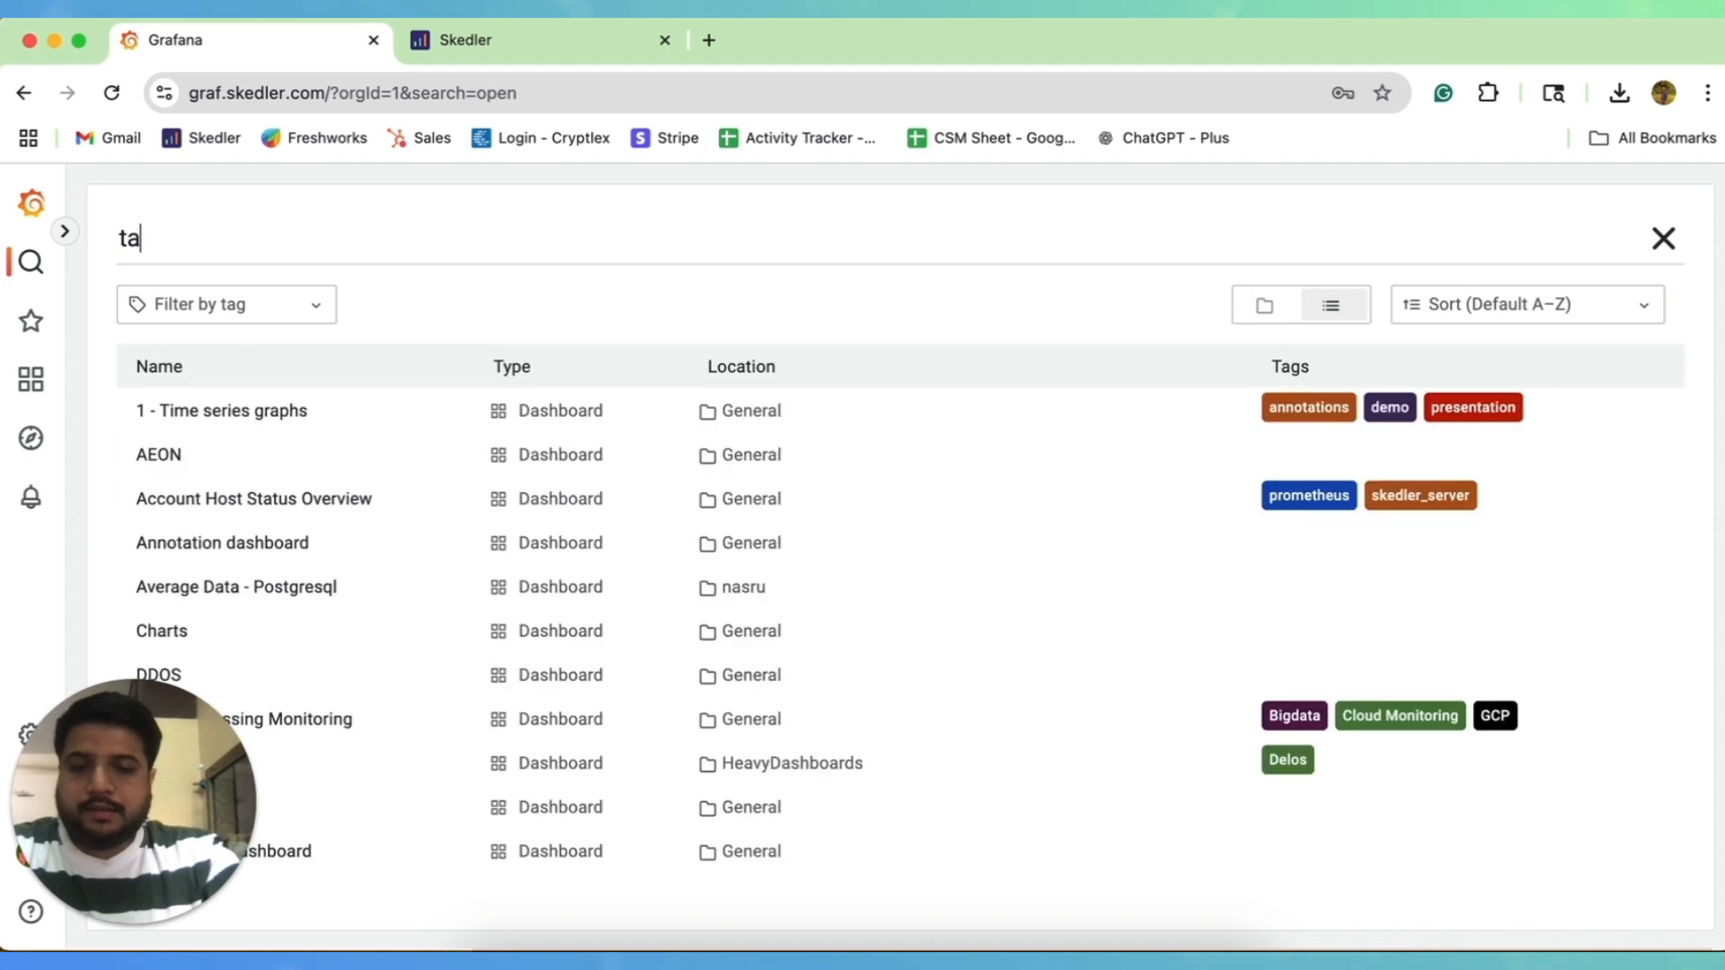
pyautogui.press('BackSpace')
pyautogui.press('BackSpace')
pyautogui.write('long')
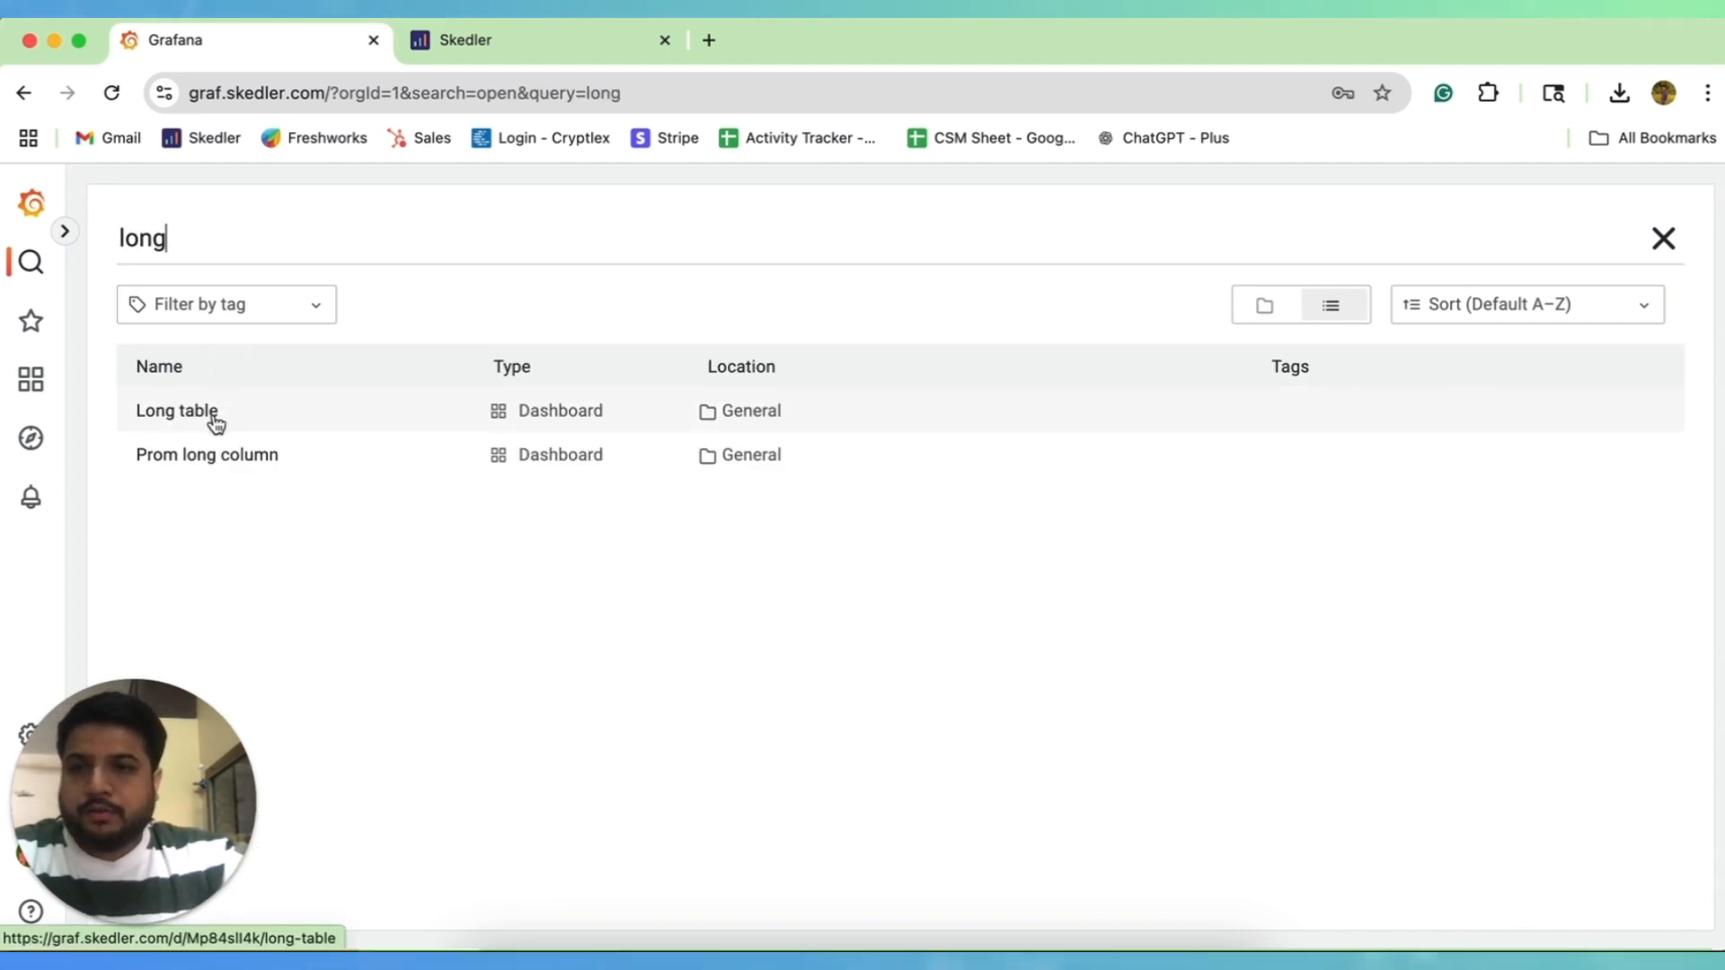
pyautogui.click(214, 416)
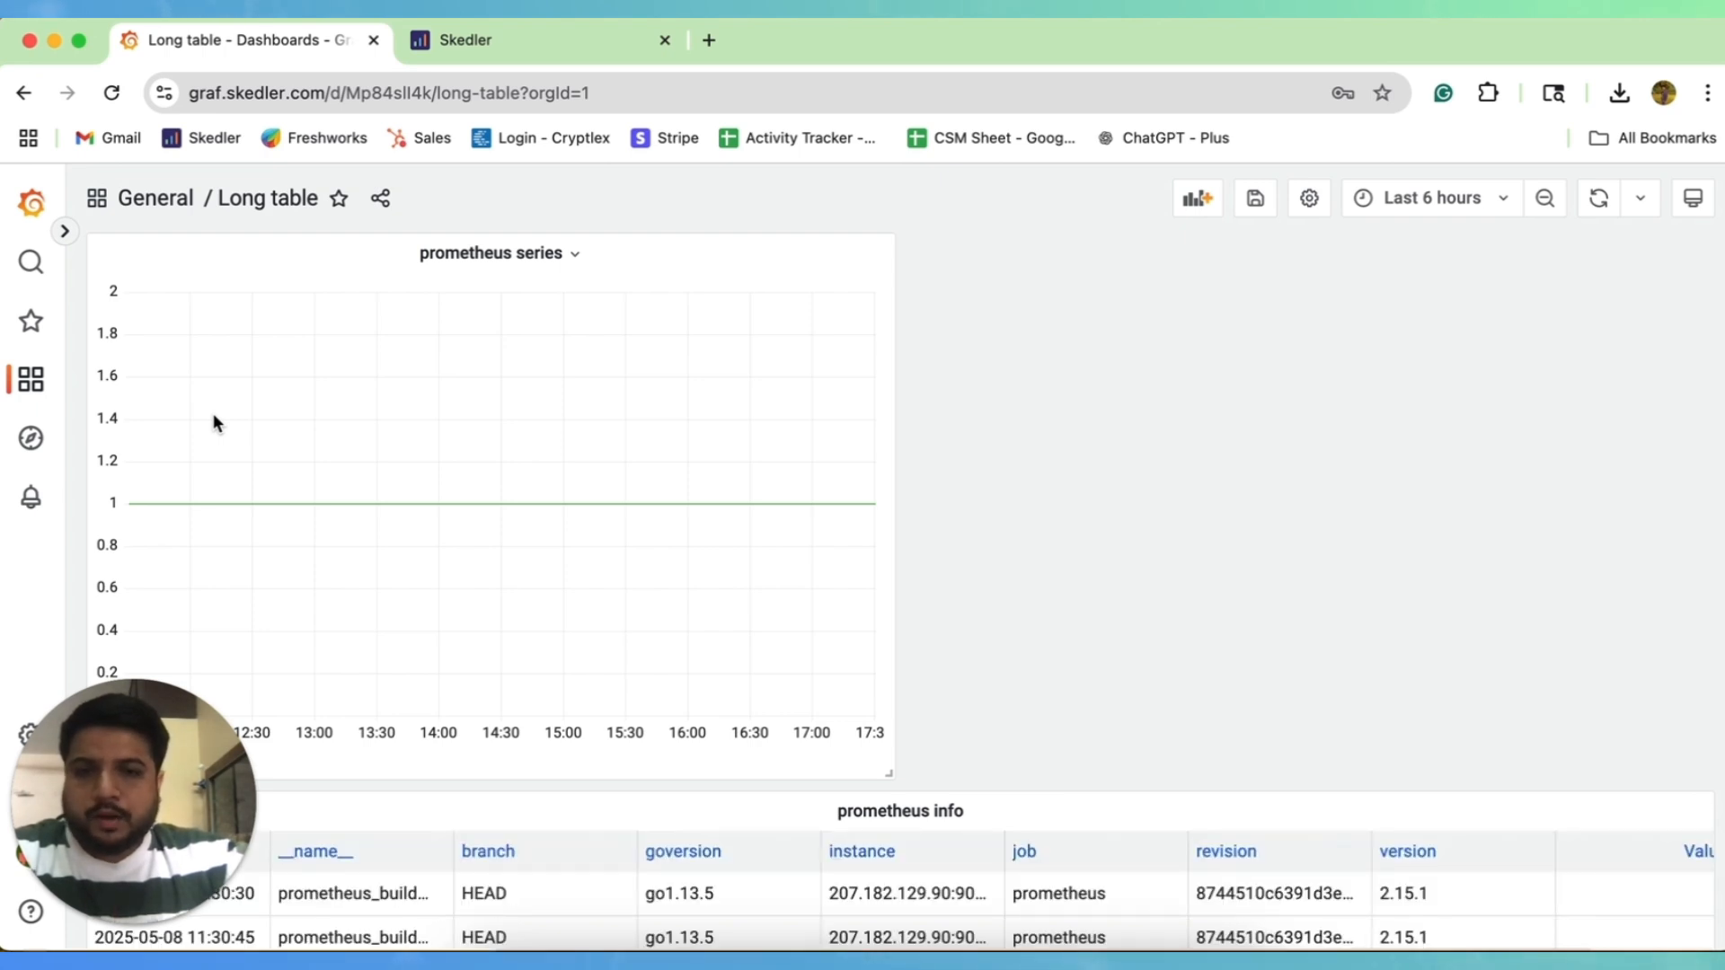
pyautogui.scroll(-4, 989, 656)
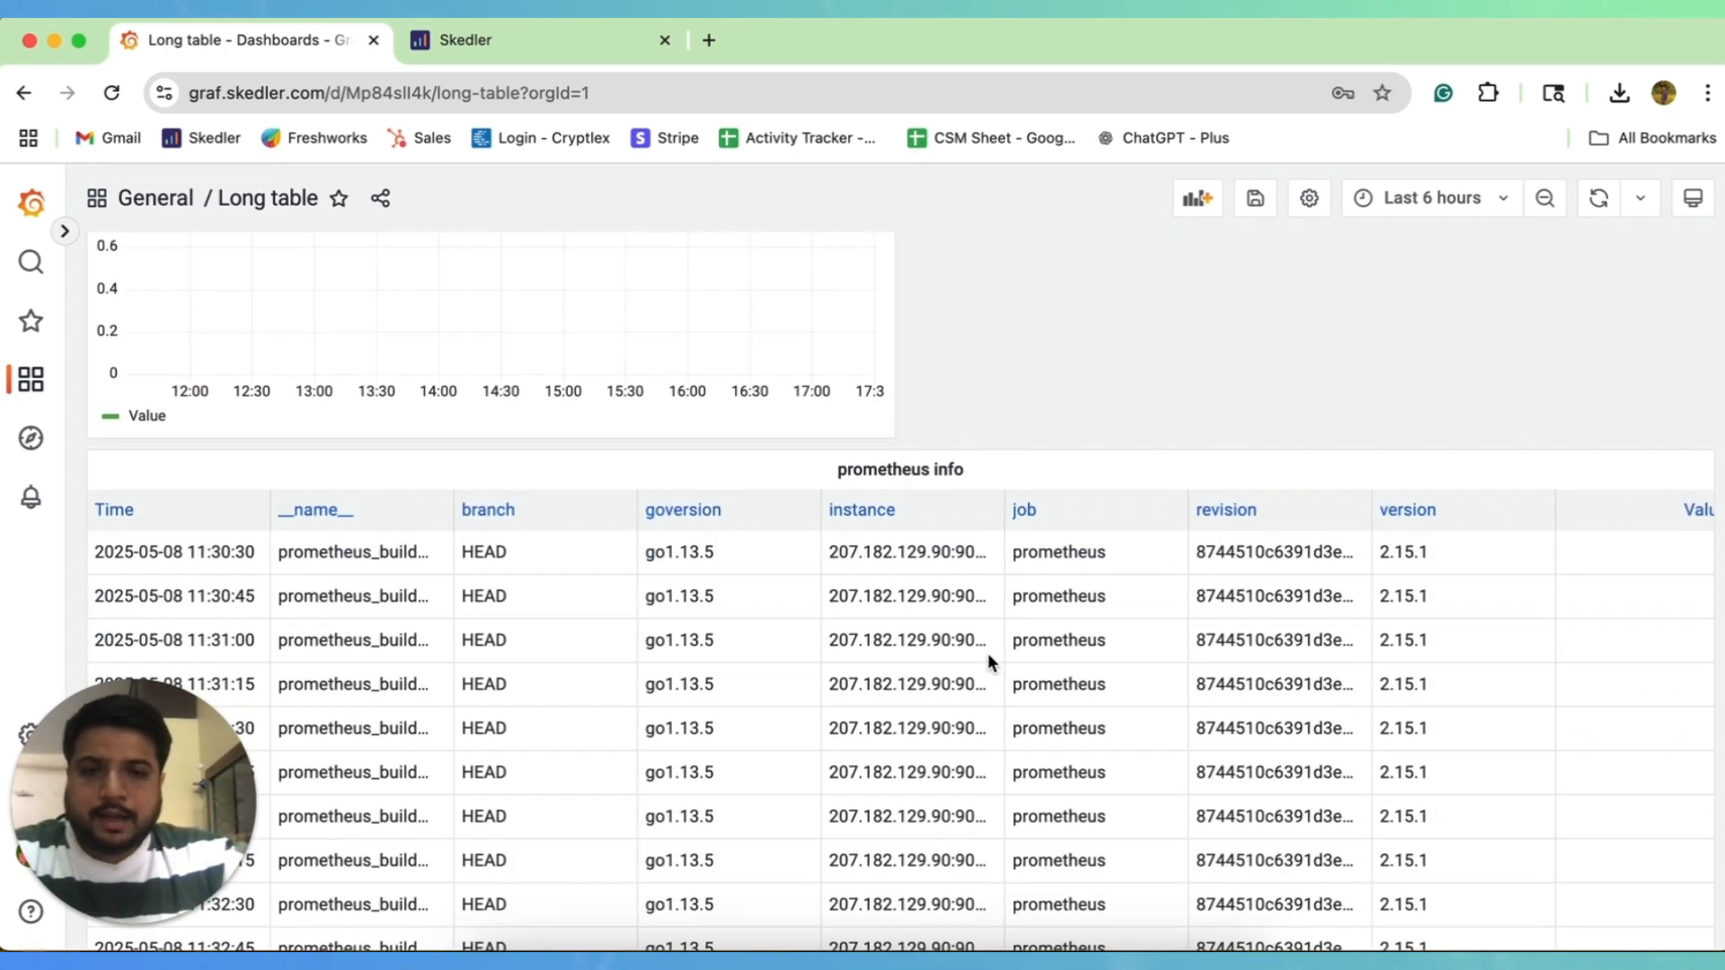
pyautogui.scroll(-10, 988, 654)
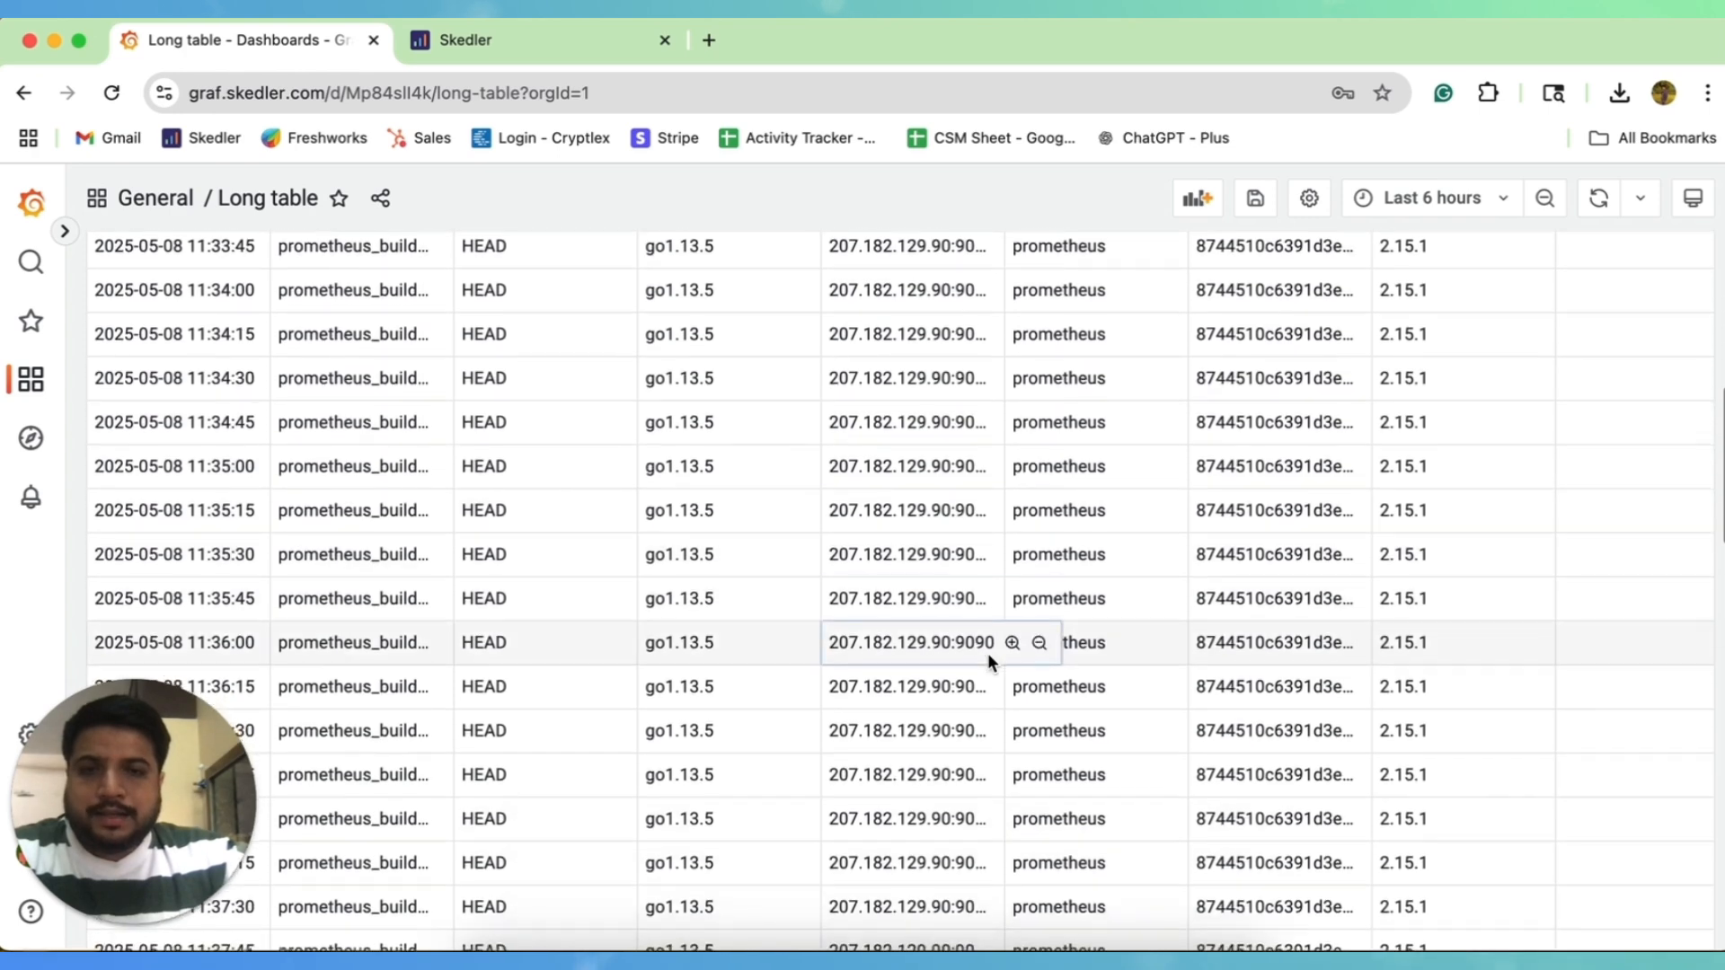
pyautogui.scroll(6, 988, 654)
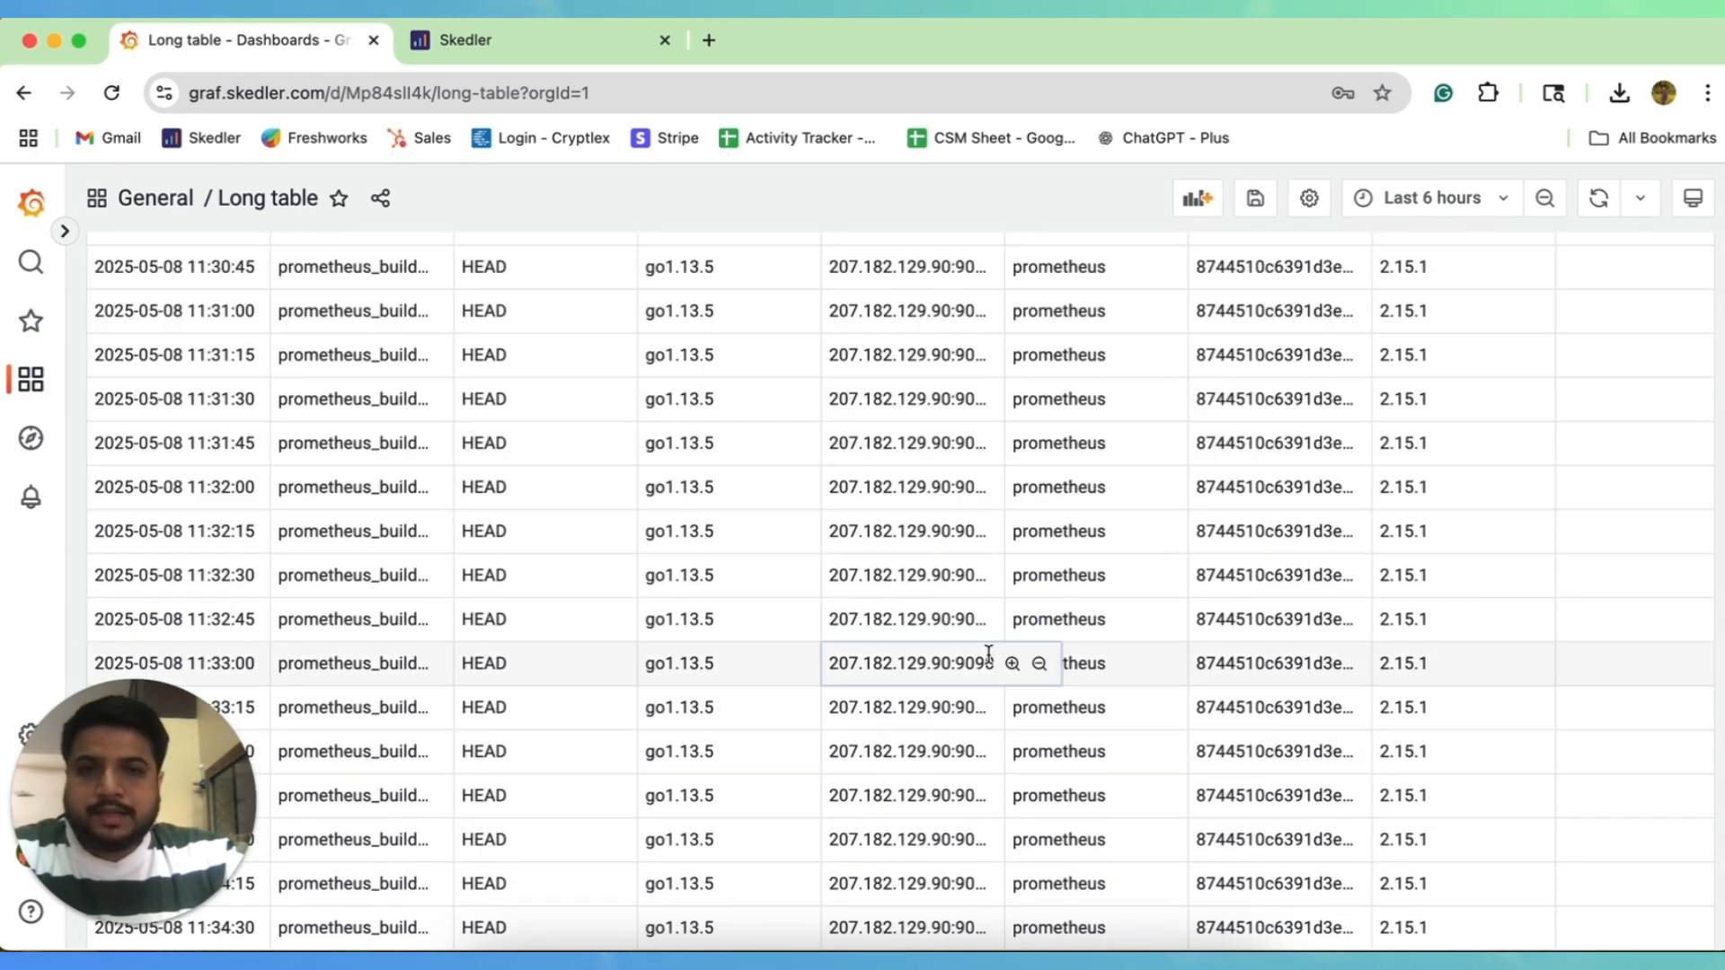
pyautogui.scroll(10, 988, 654)
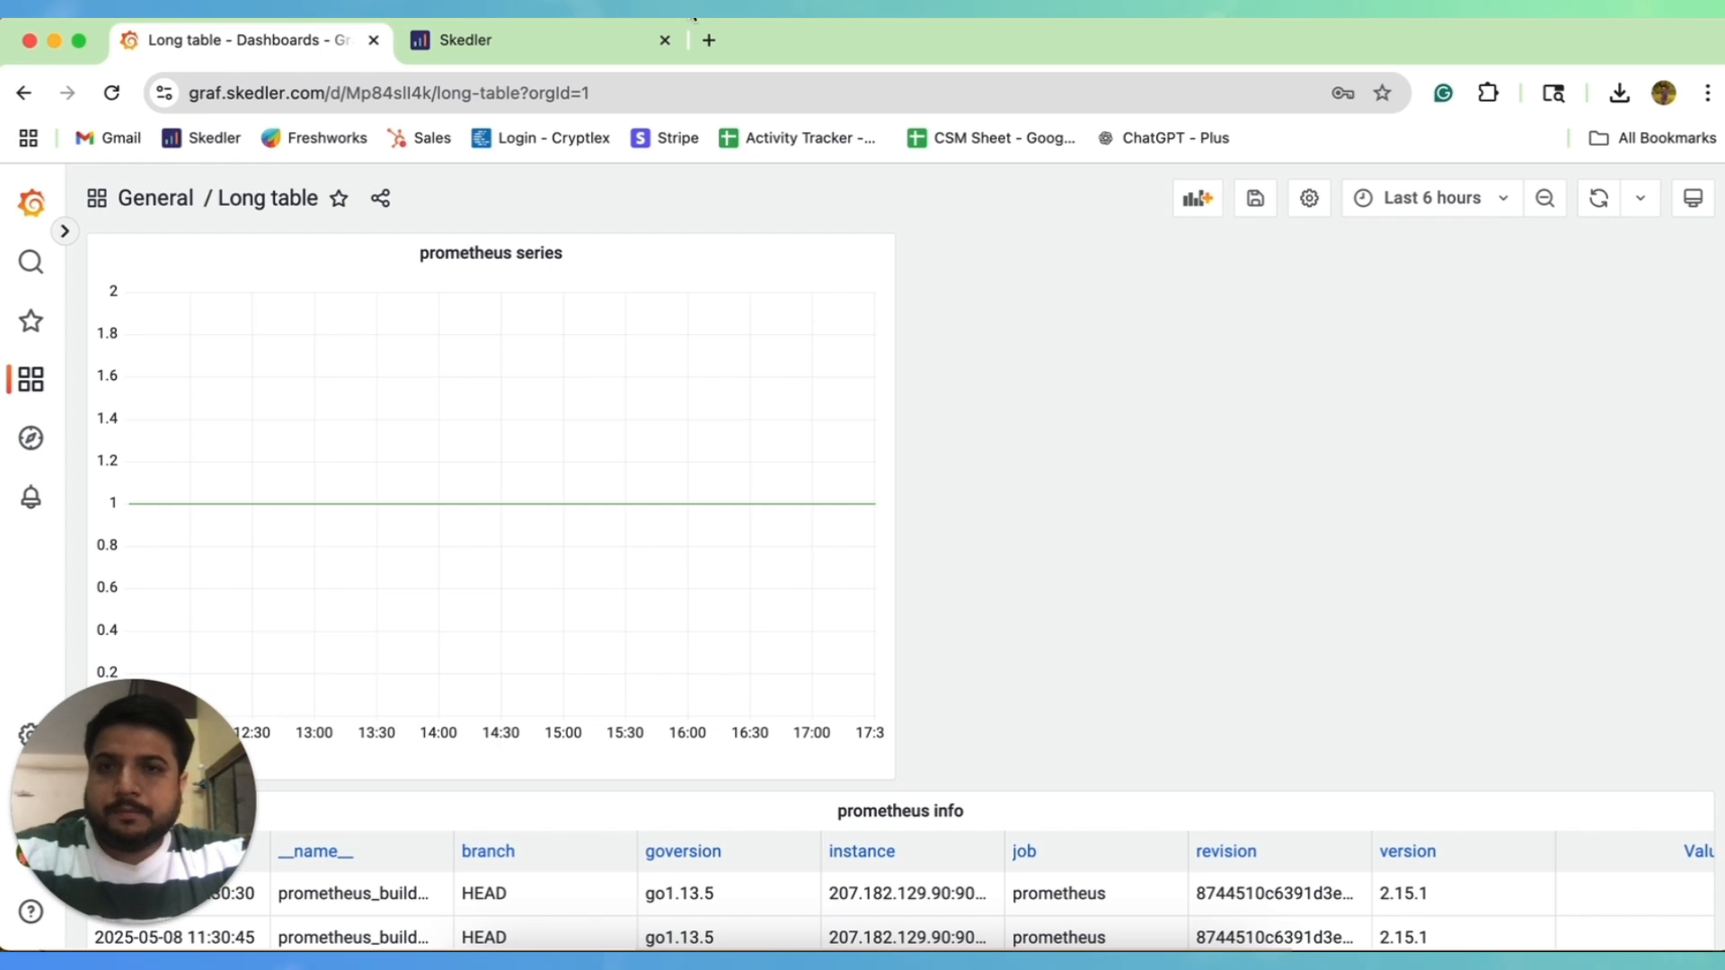
# - Switch to Skedler and create a new tabular report
pyautogui.click(584, 36)
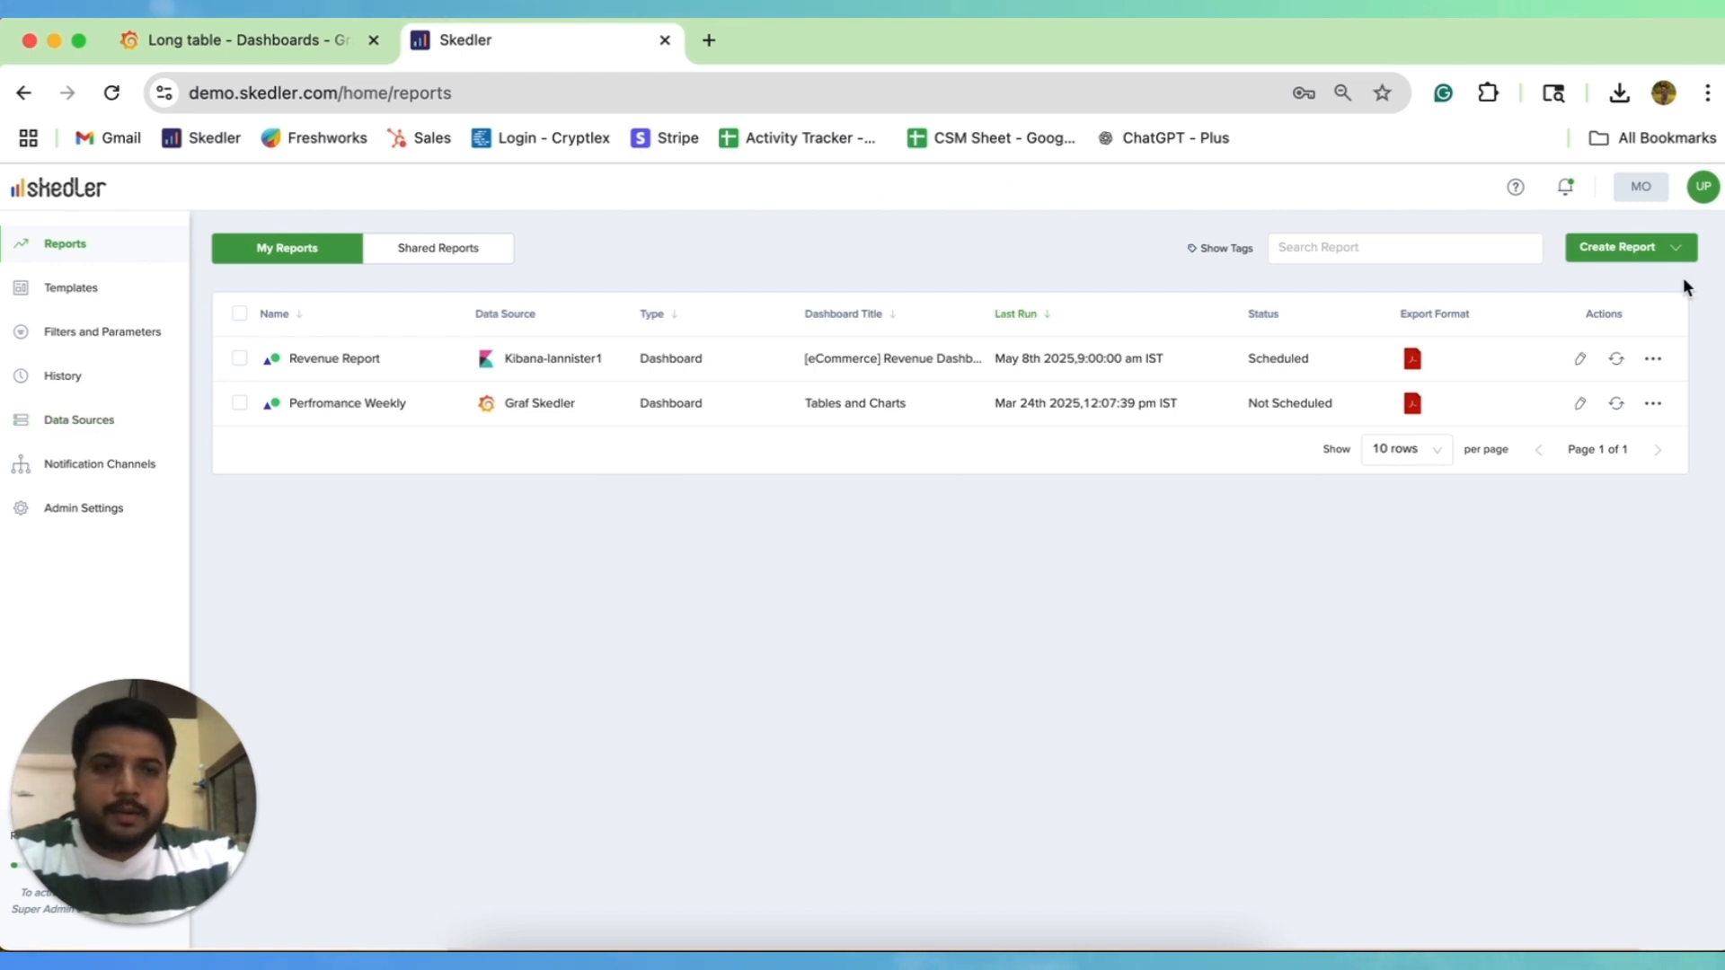
pyautogui.click(1630, 253)
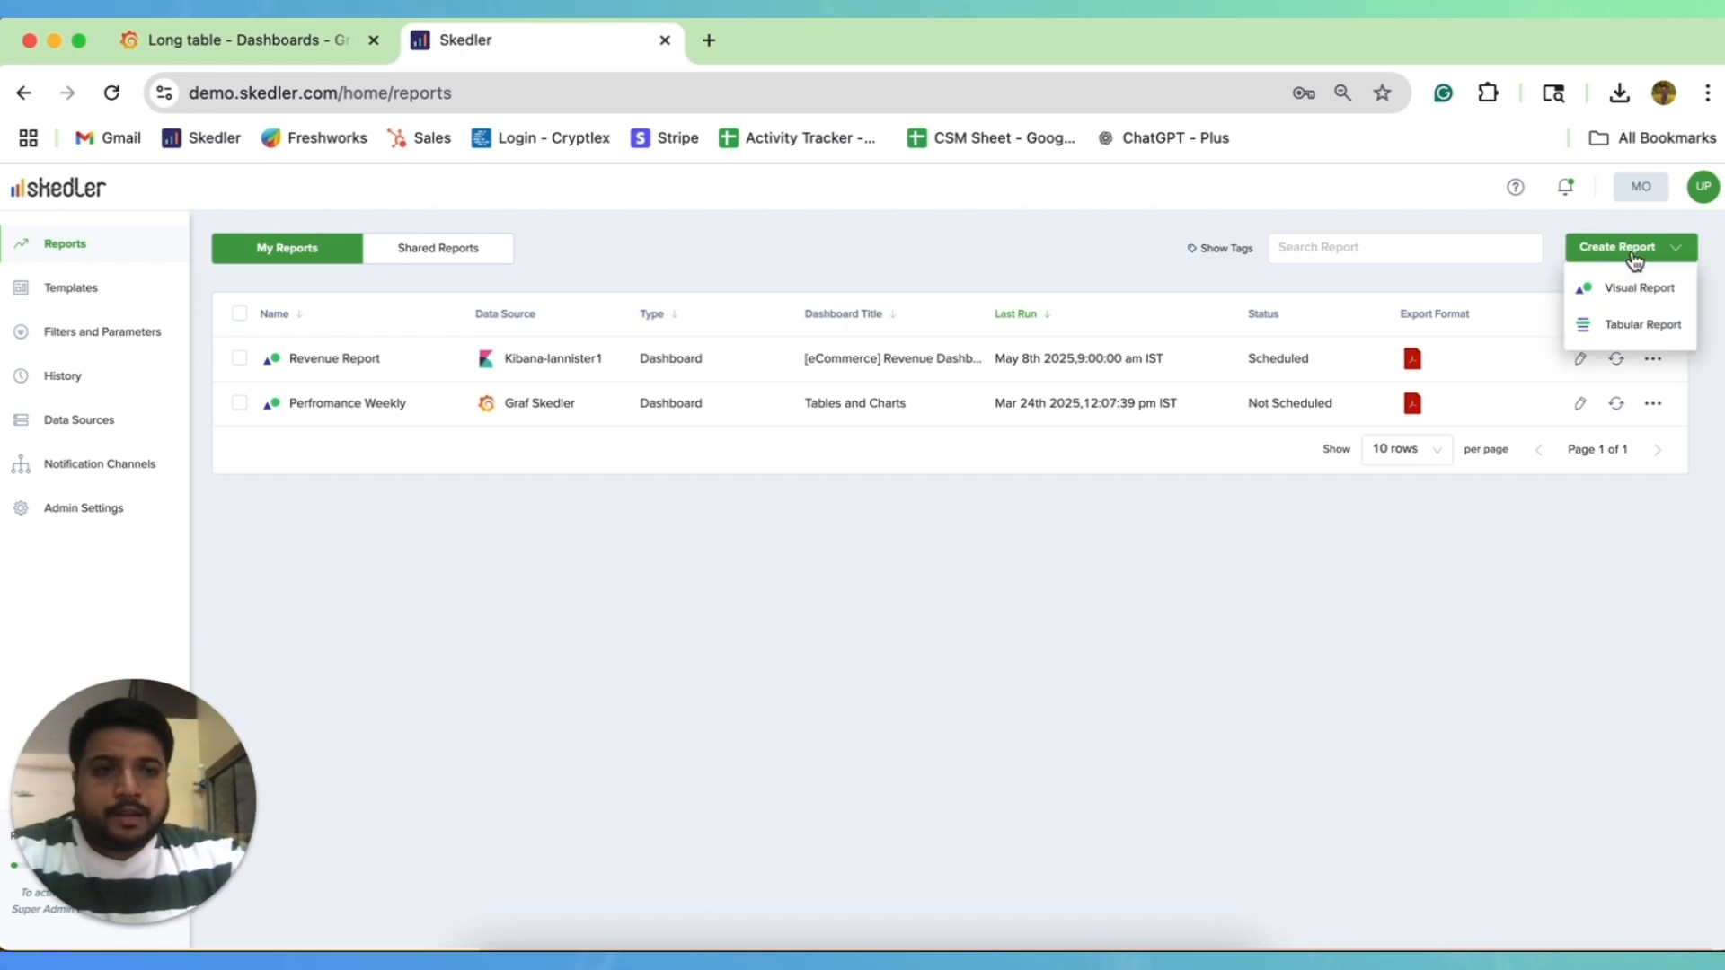
pyautogui.click(1628, 329)
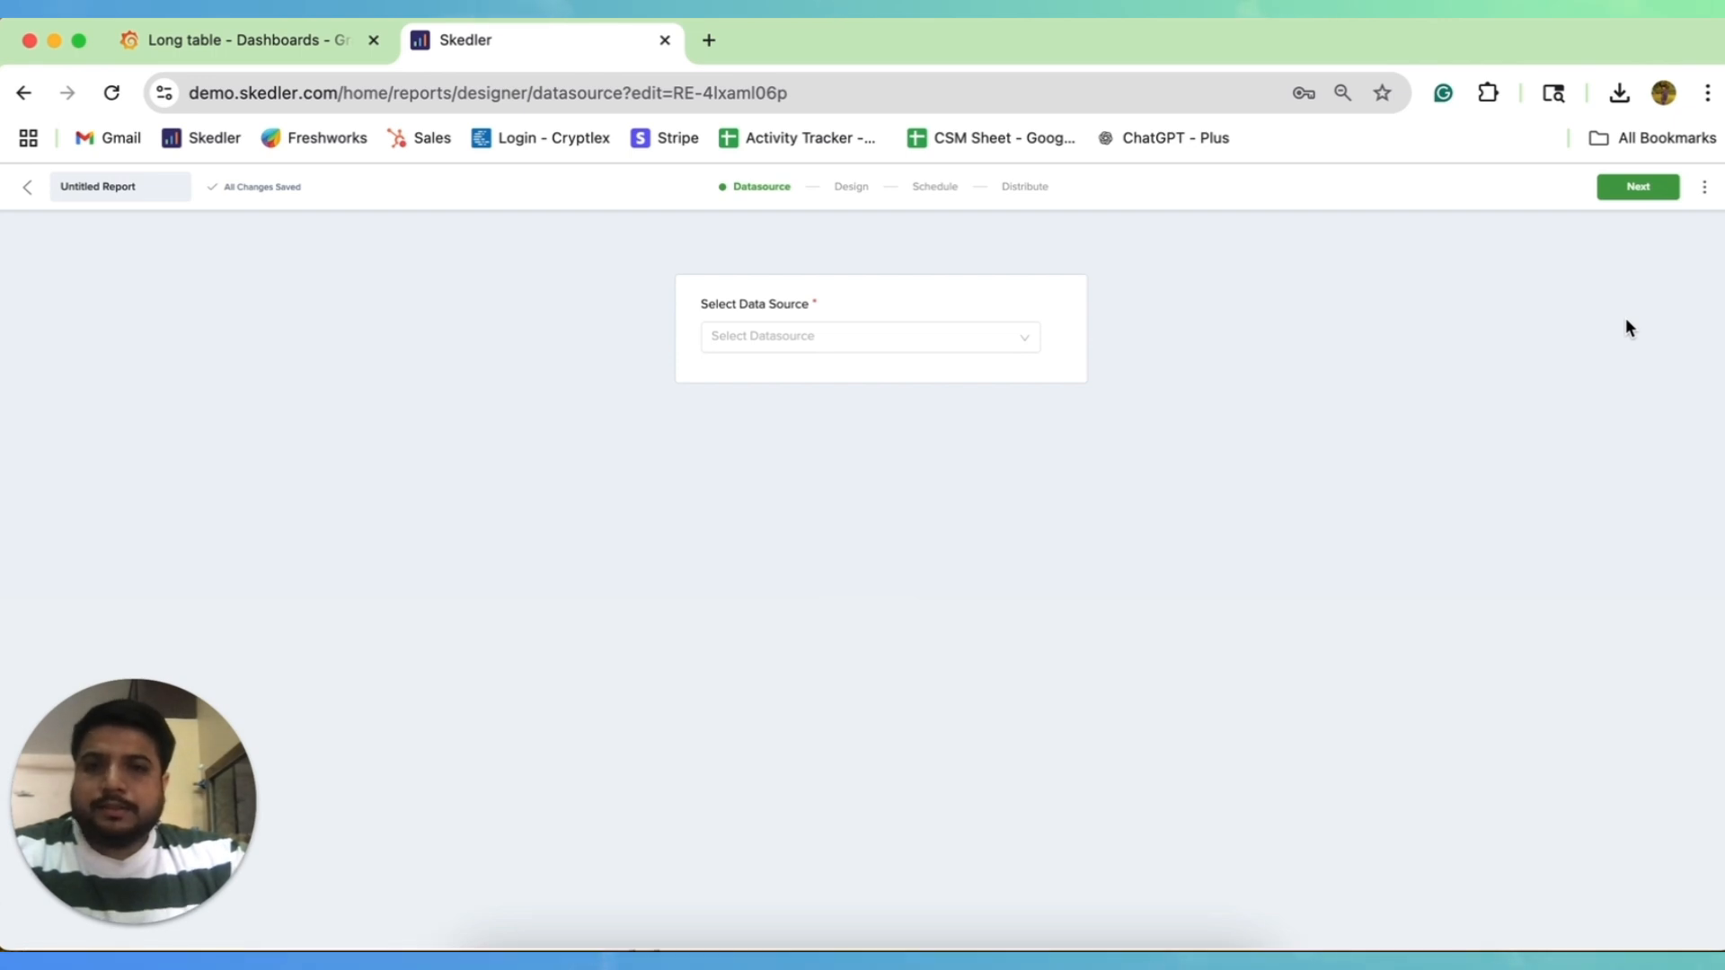
# - Rename the untitled report as "Prom Daily"
pyautogui.click(177, 186)
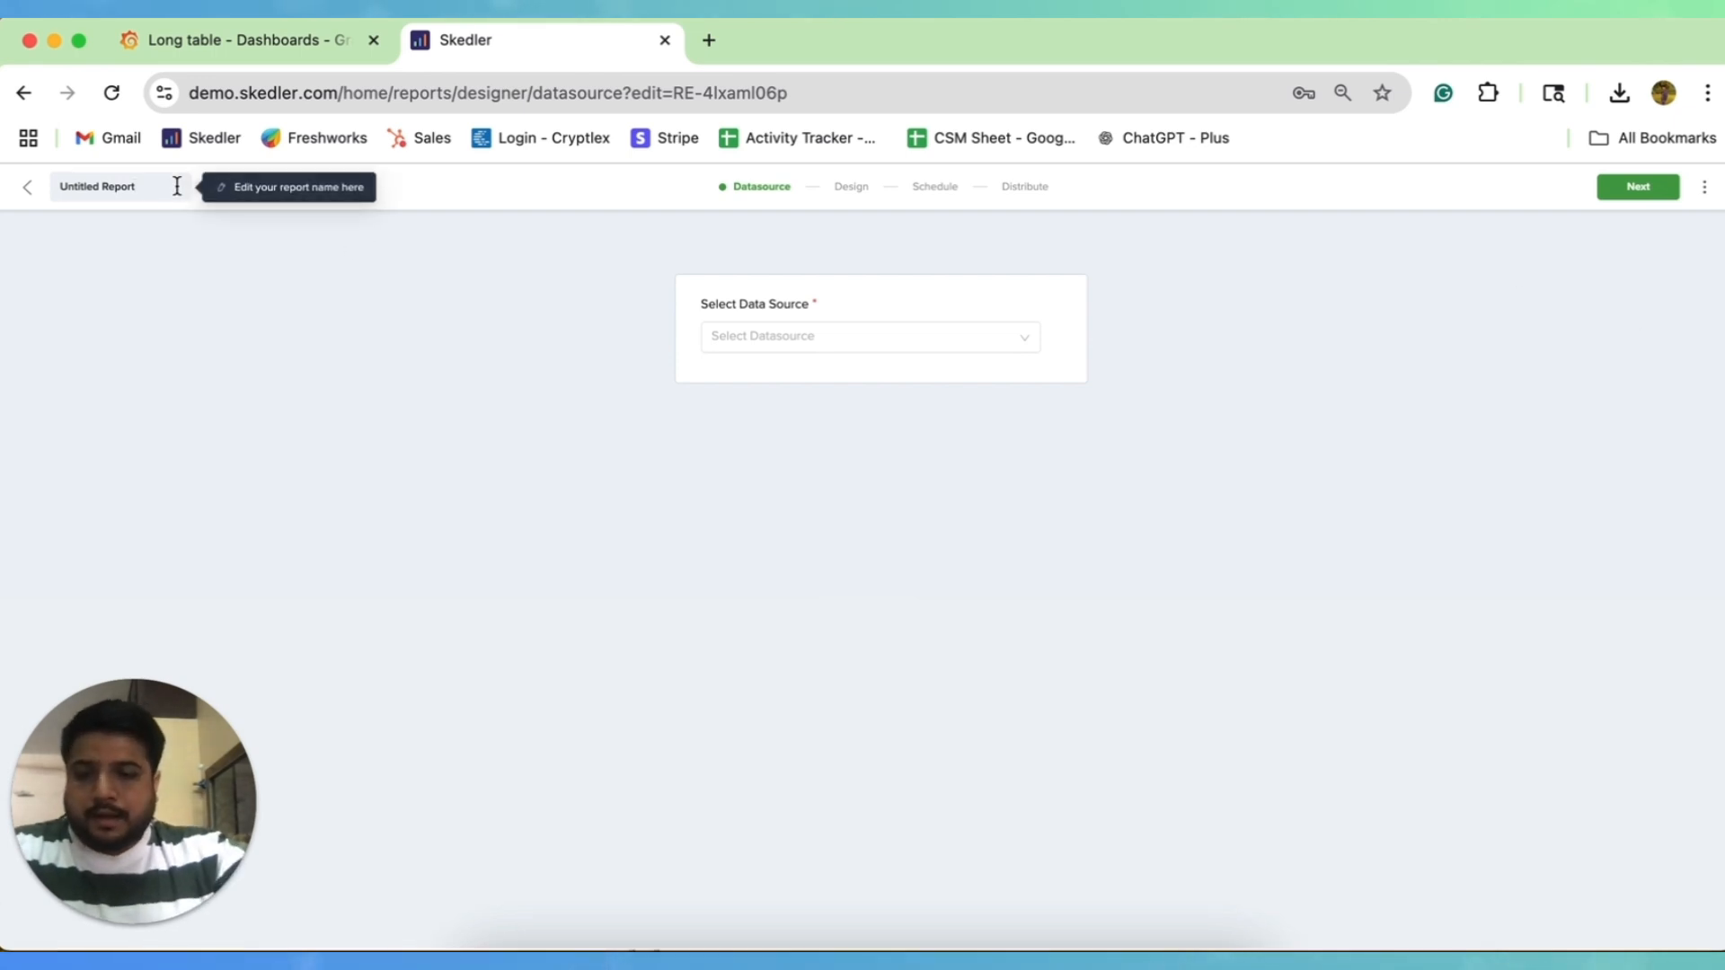
pyautogui.press('super+a')
pyautogui.press('BackSpace')
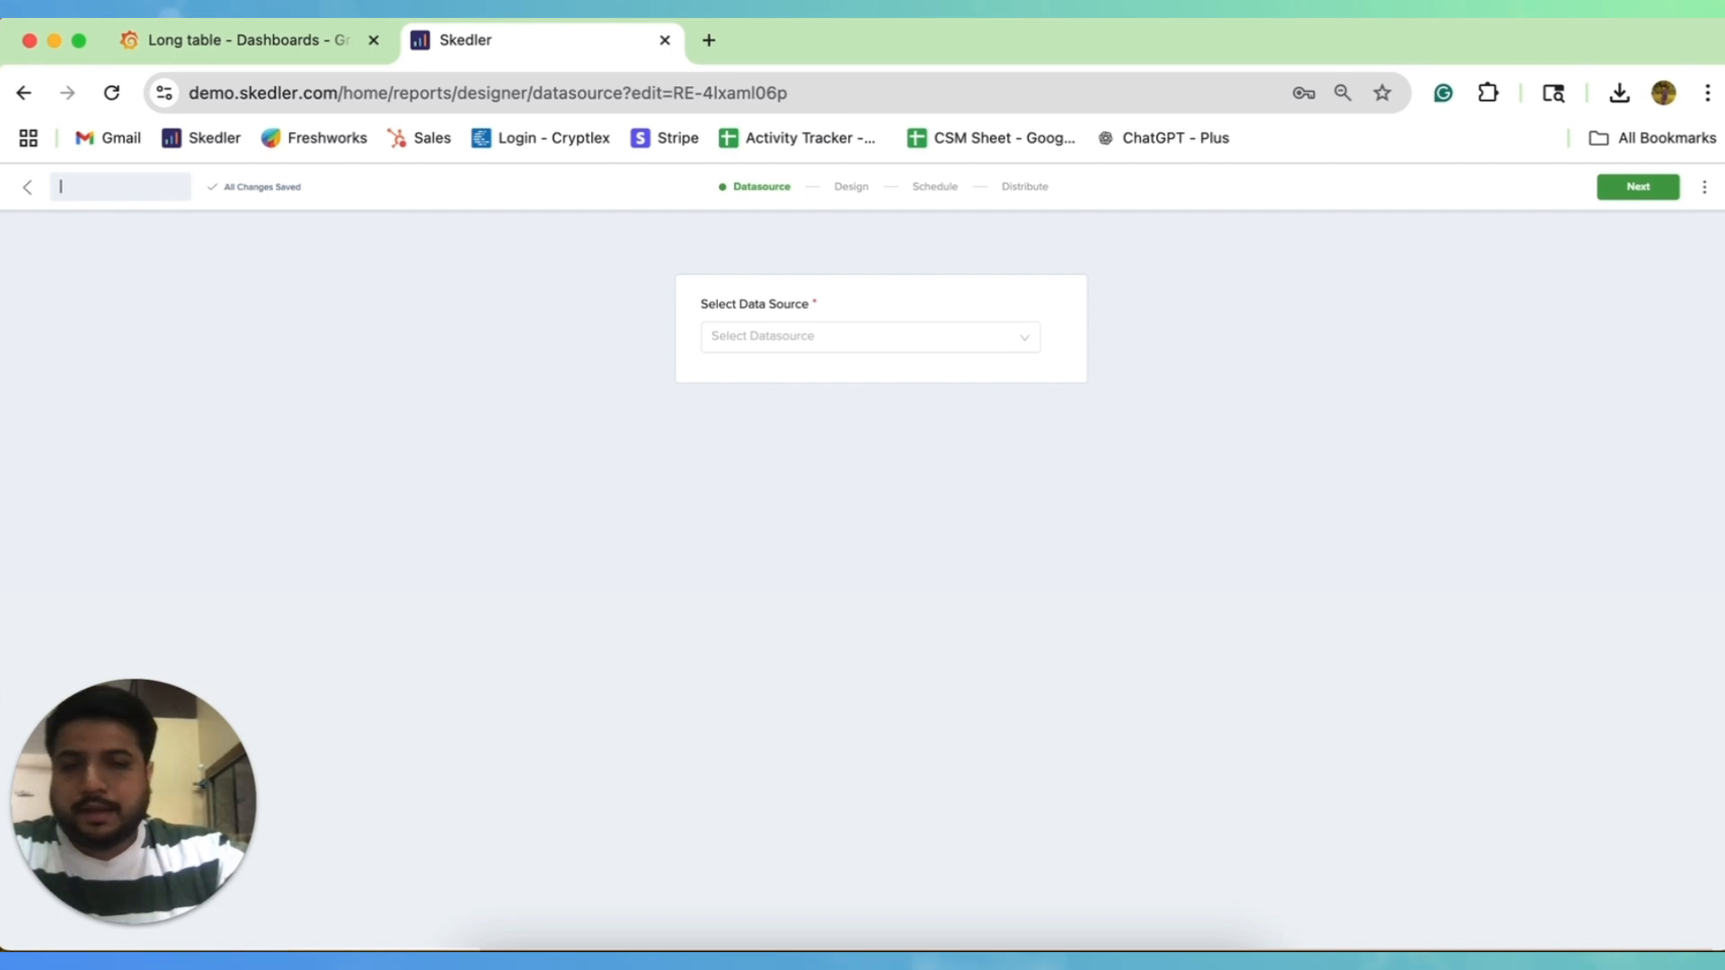
pyautogui.write('Pro')
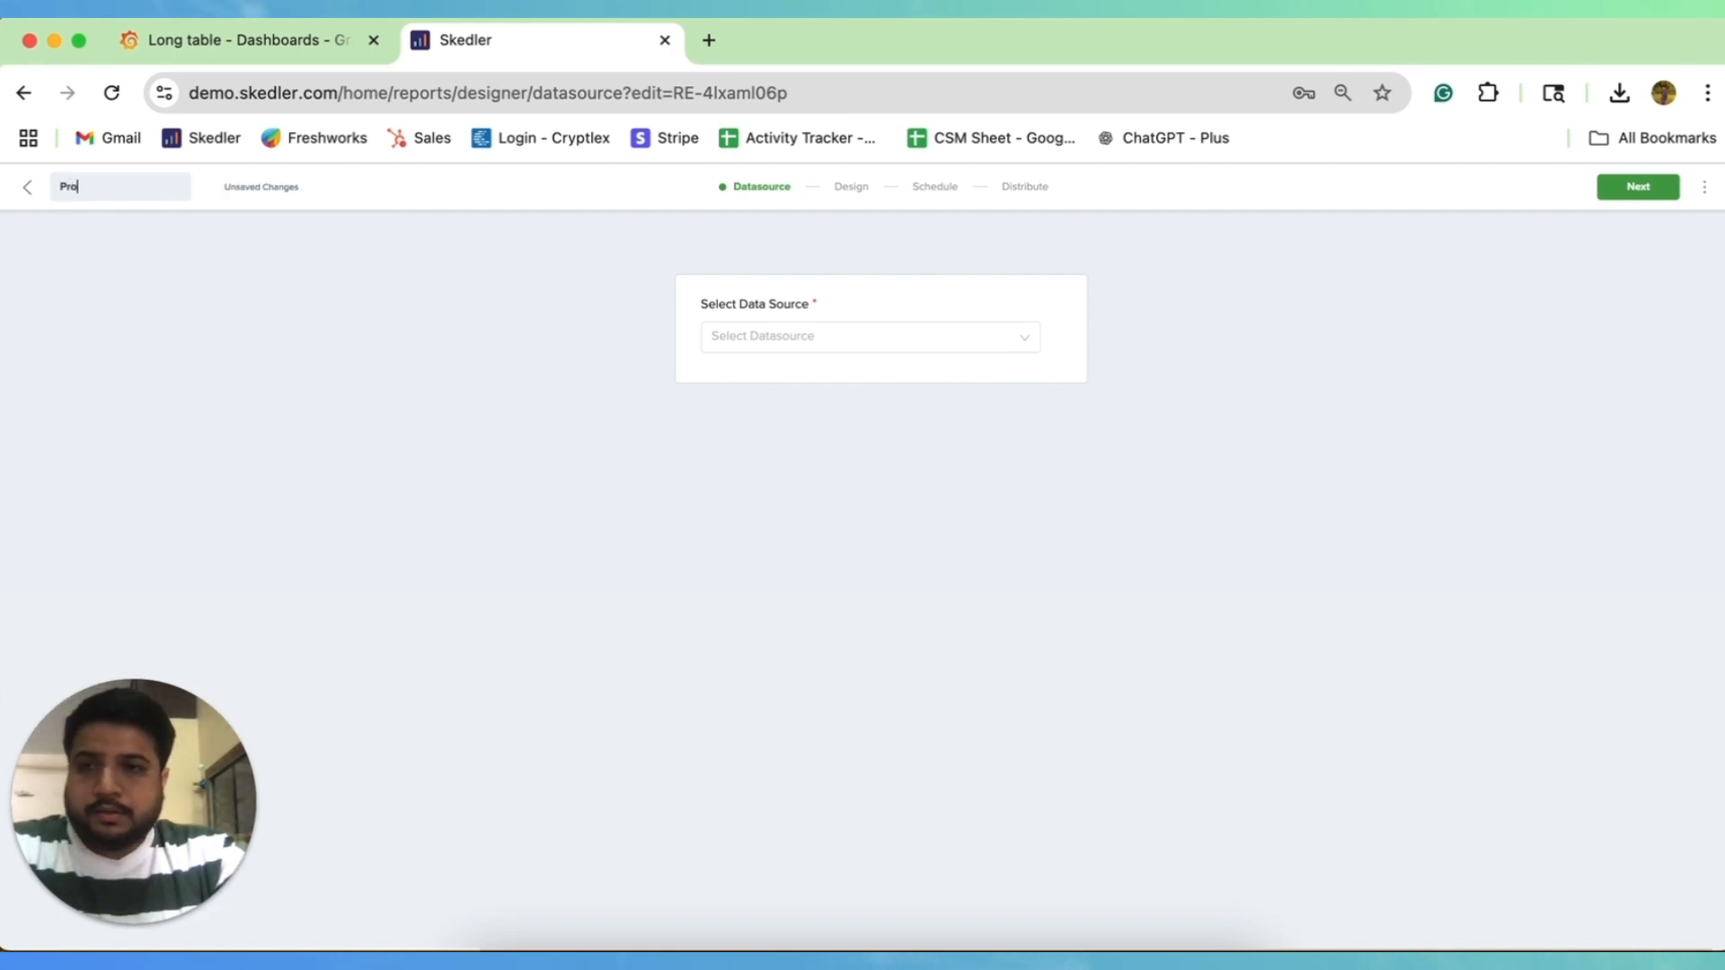
pyautogui.write('m Daily')
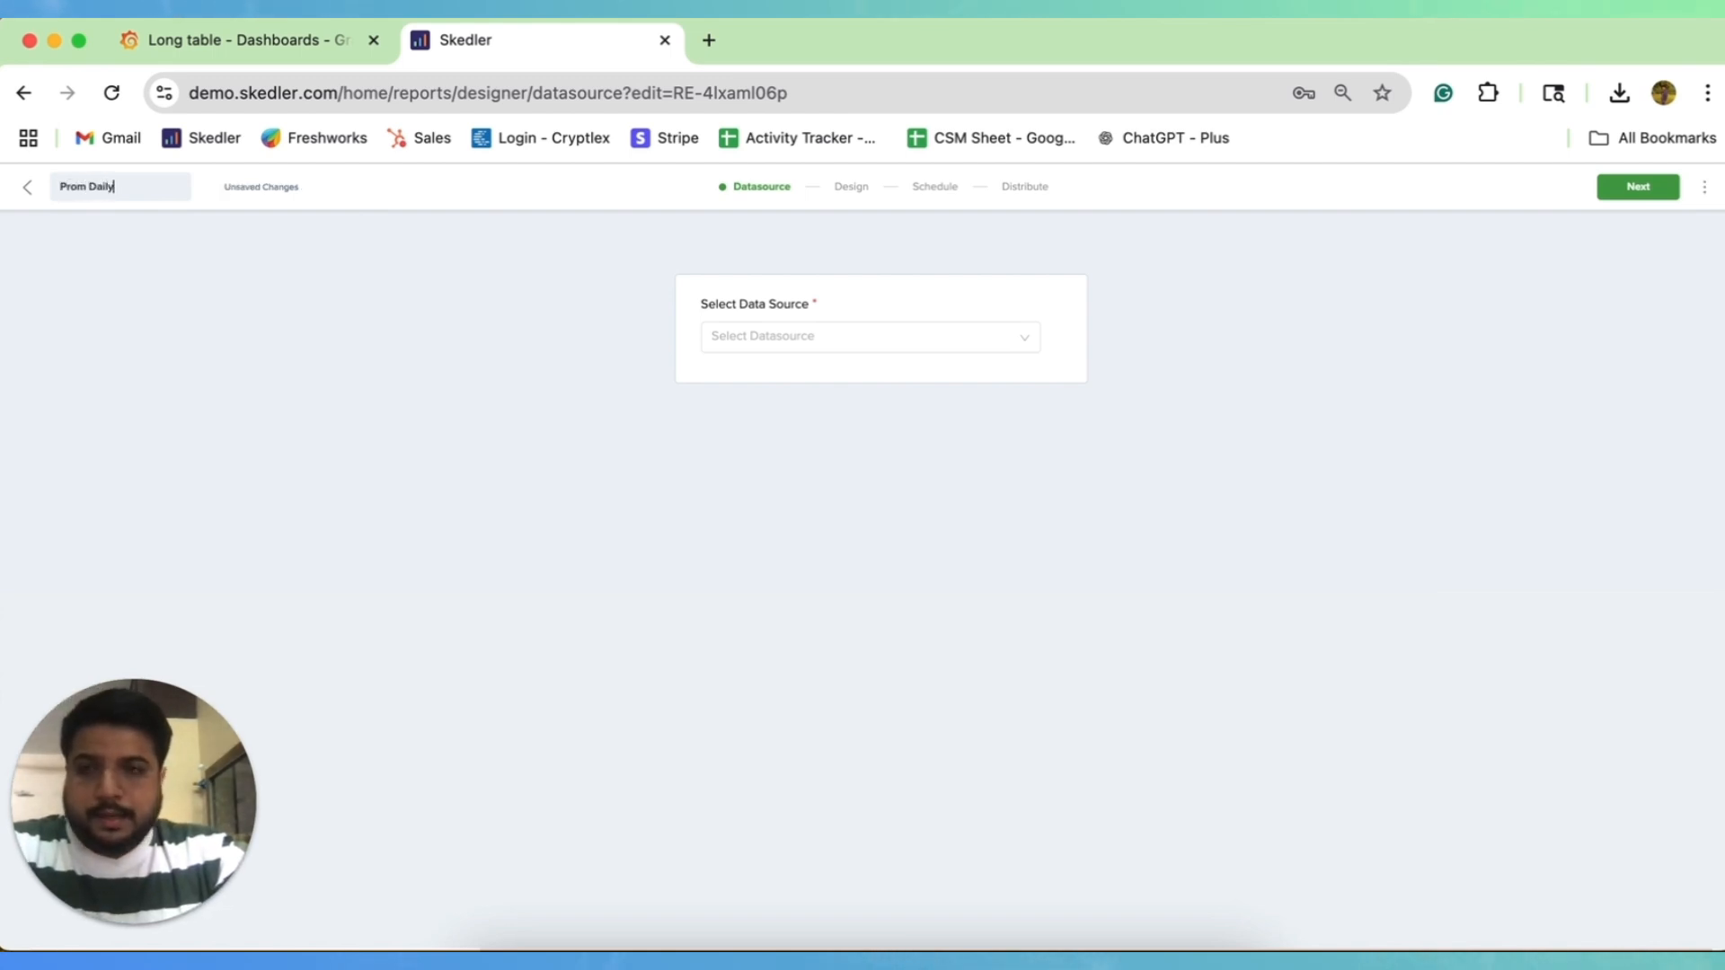
# - Set the report's data source to Graf Skedler, organization Main Org. and dashboard Long table, and continue to the design stage
pyautogui.click(751, 336)
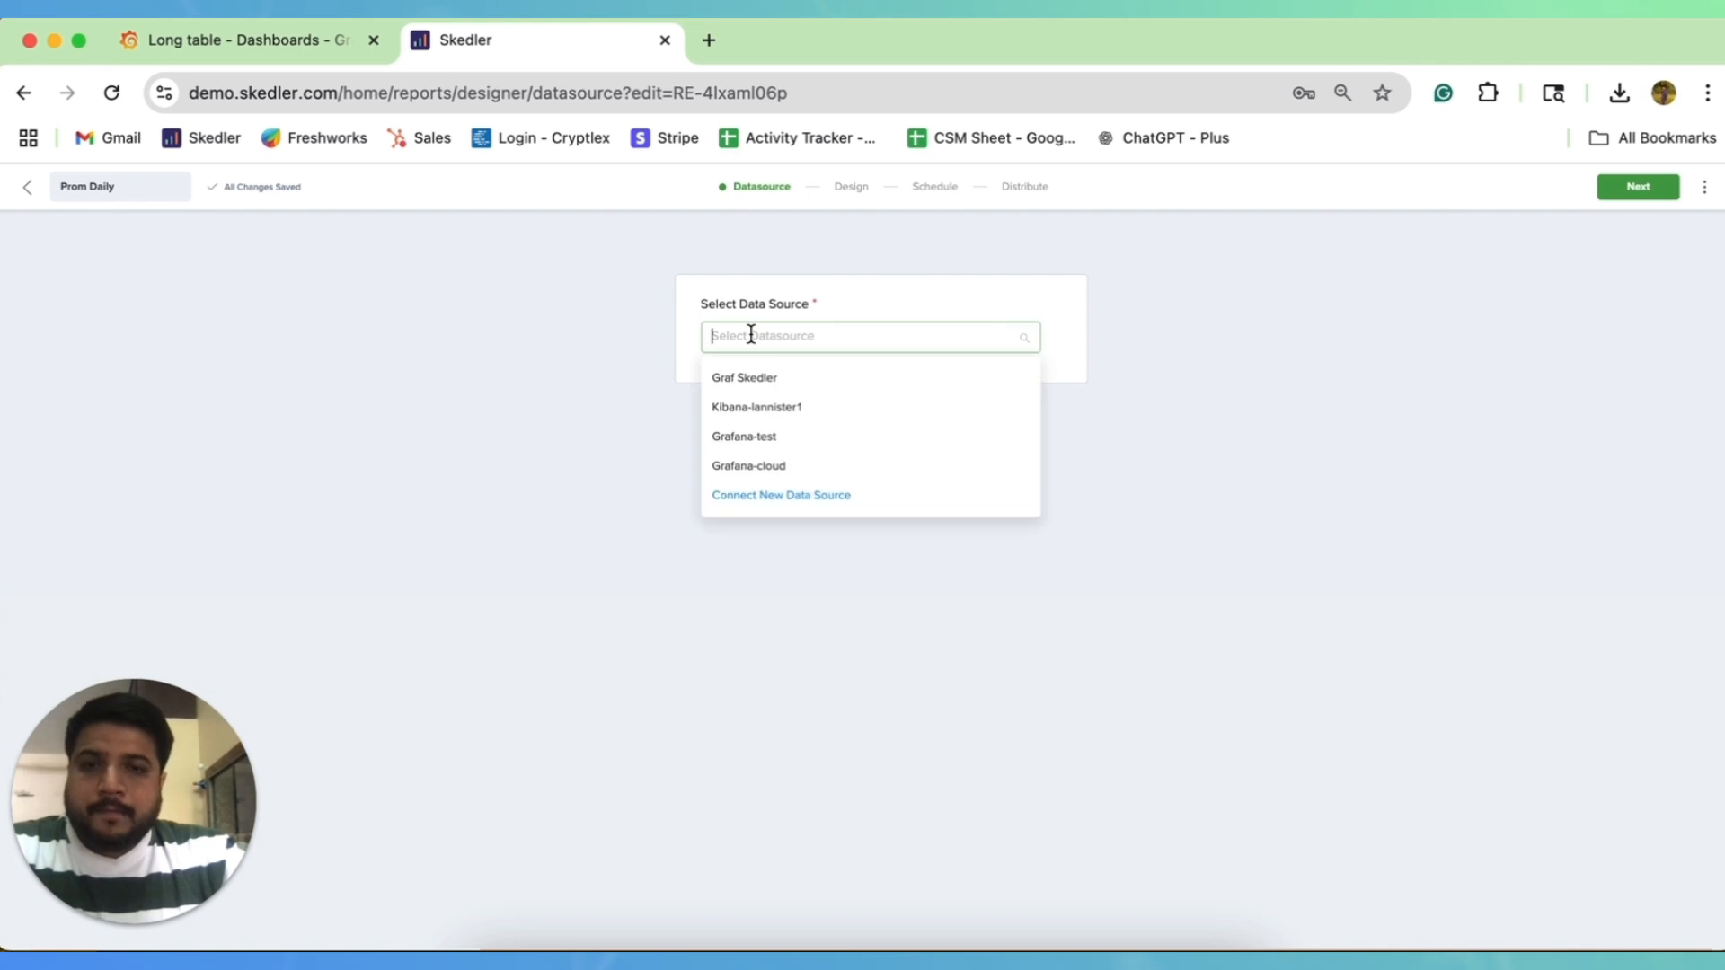
pyautogui.click(758, 379)
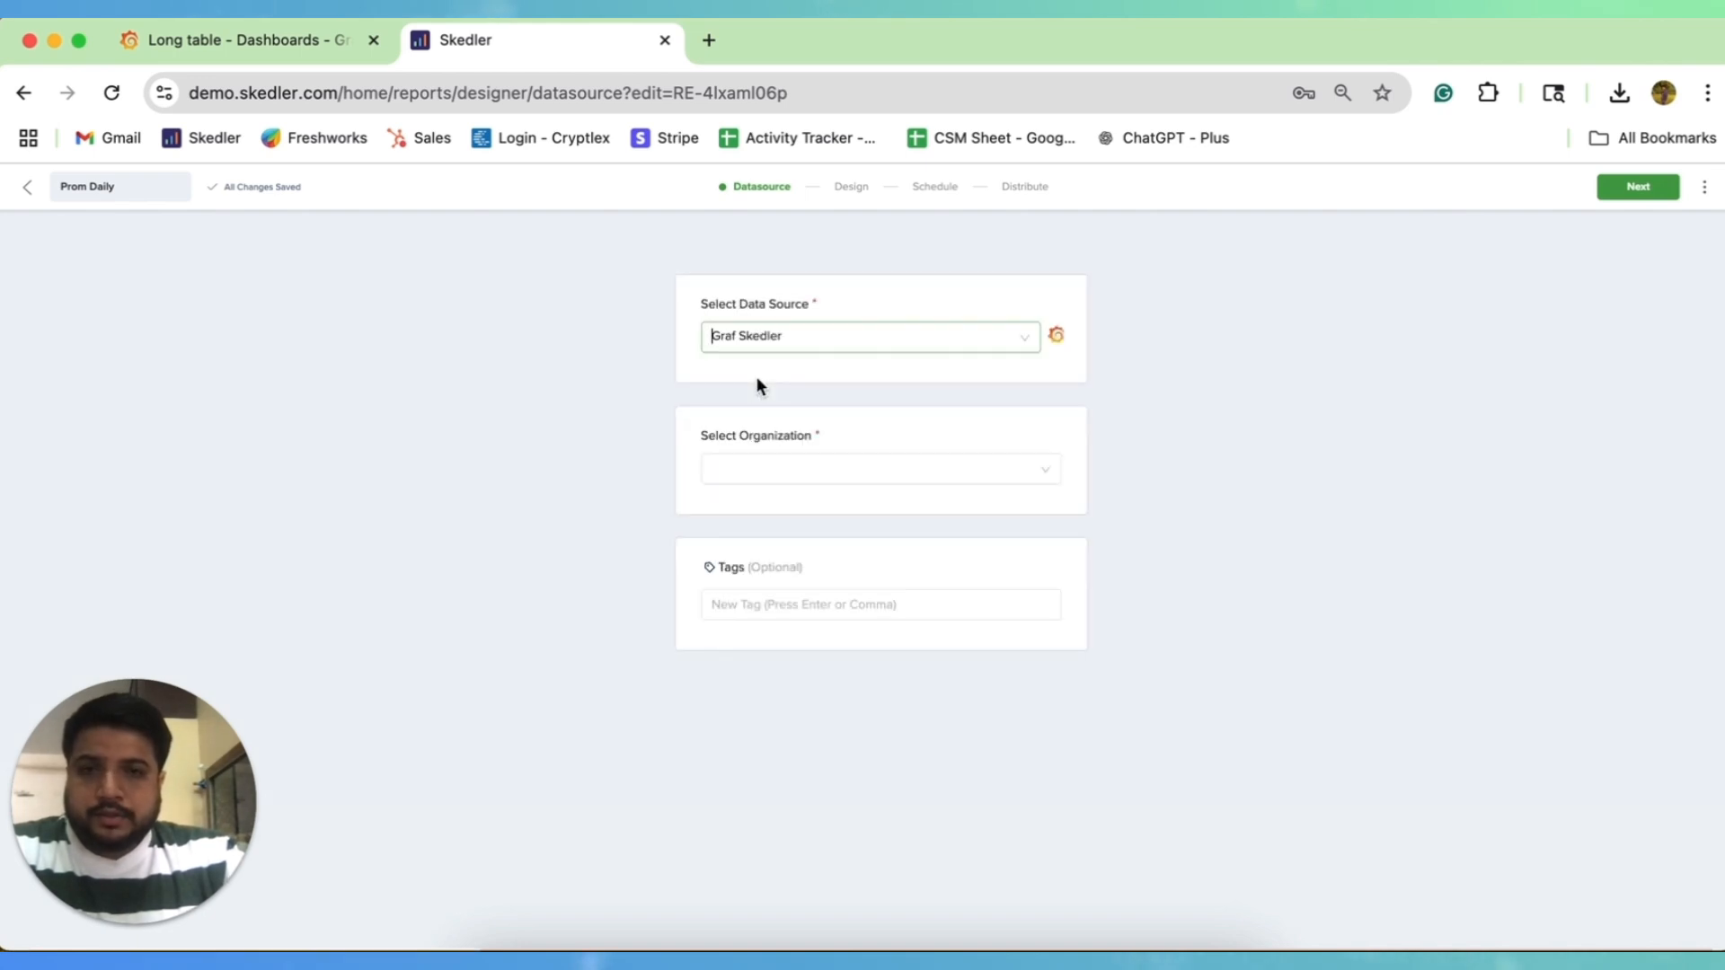
pyautogui.click(762, 465)
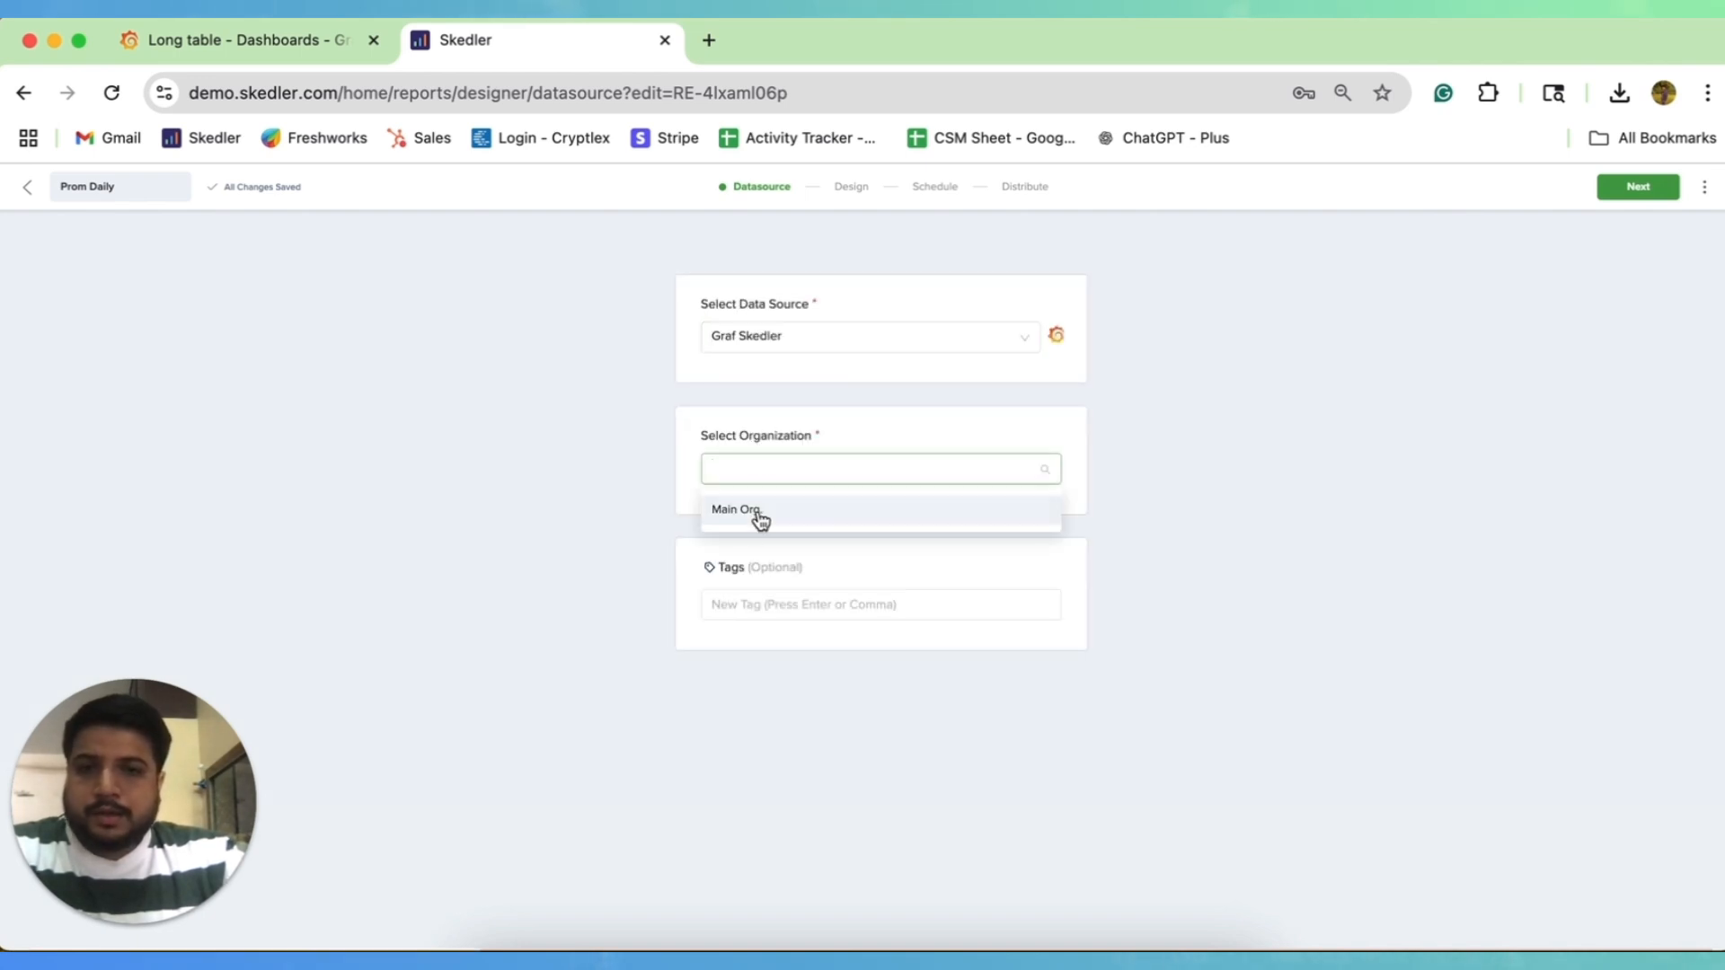
pyautogui.click(760, 519)
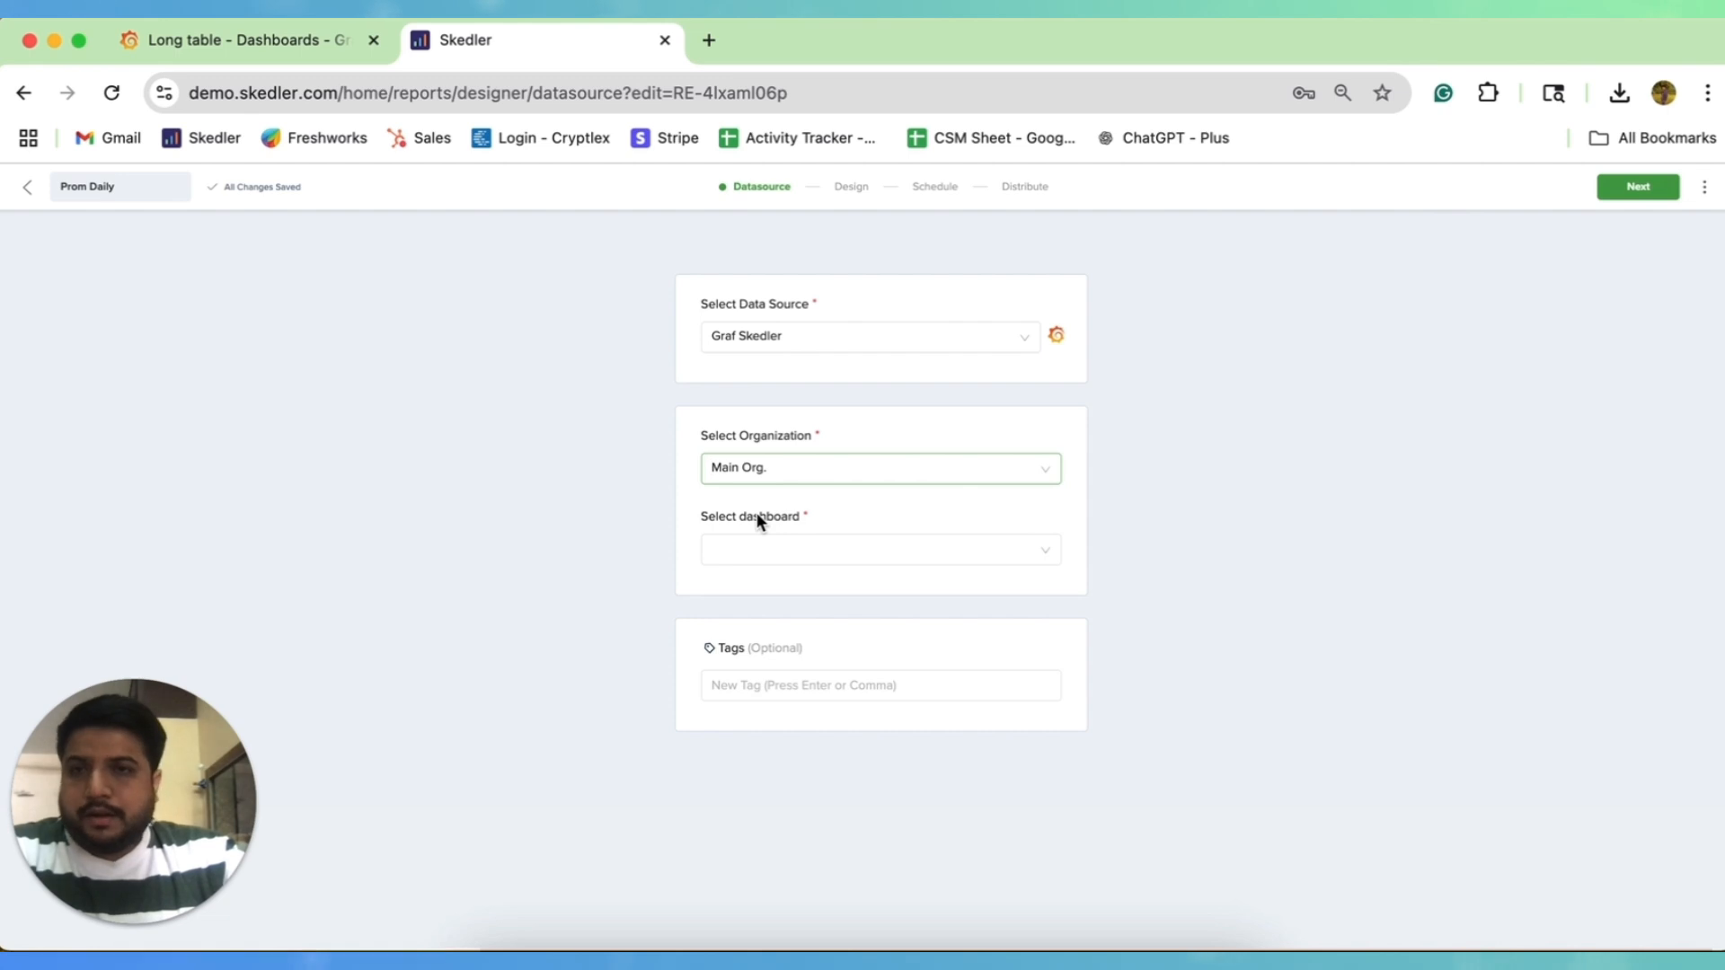
pyautogui.click(765, 551)
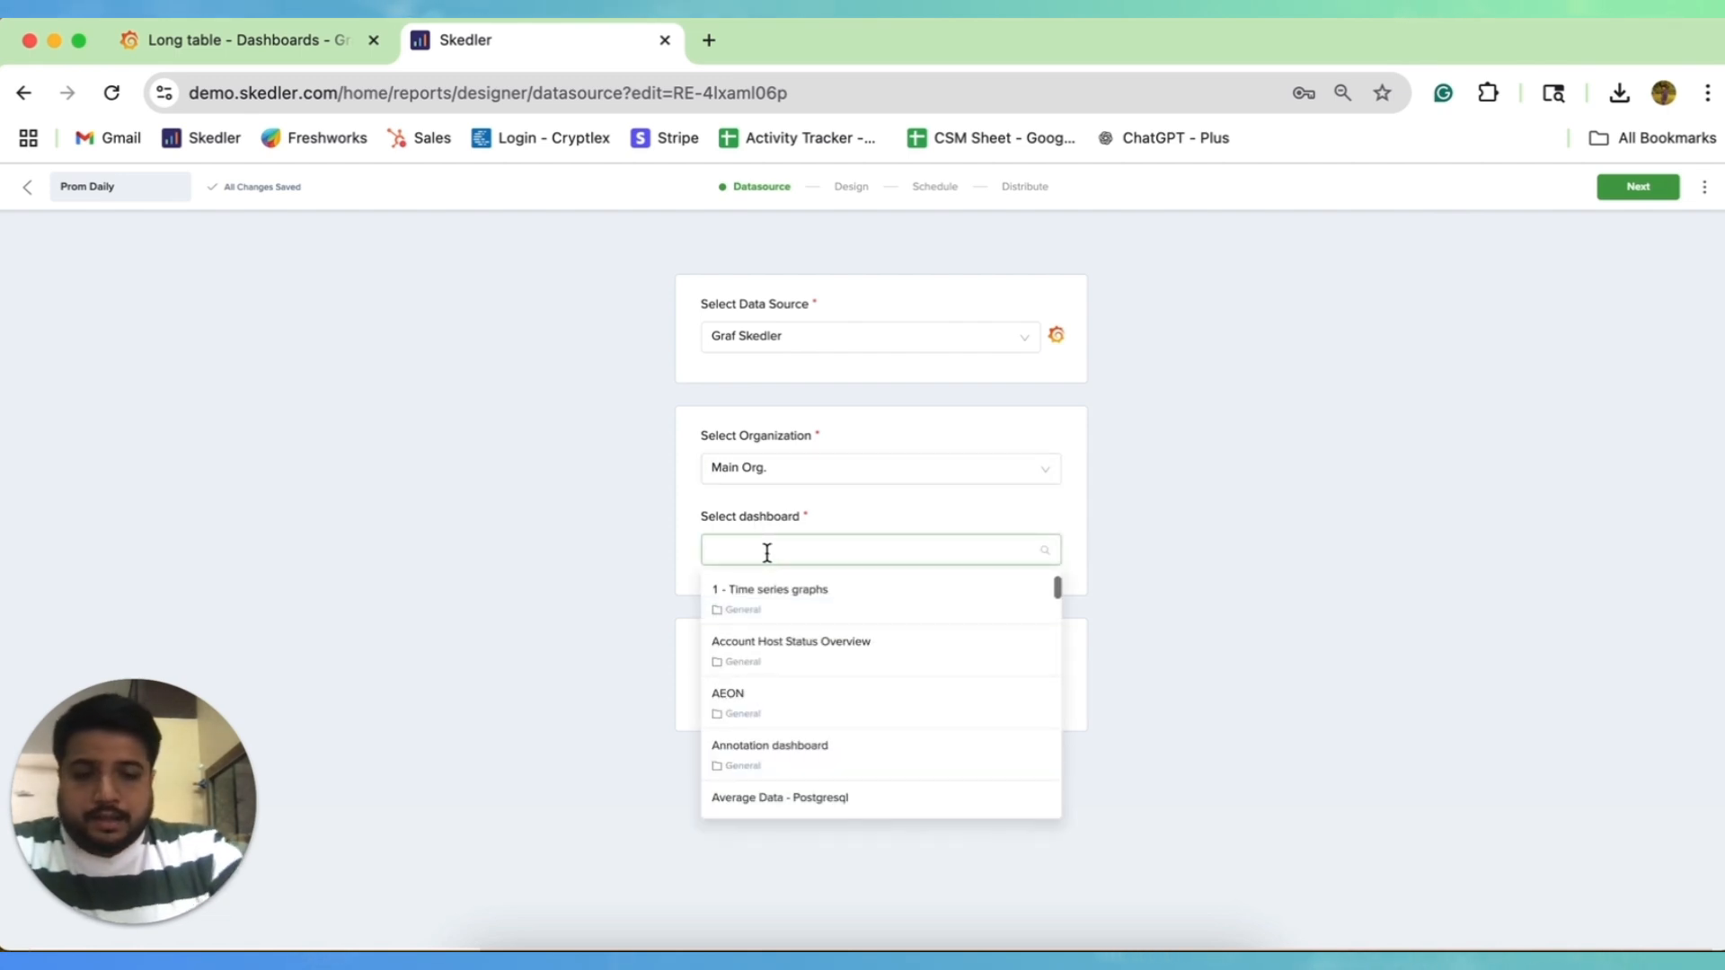
pyautogui.write('long')
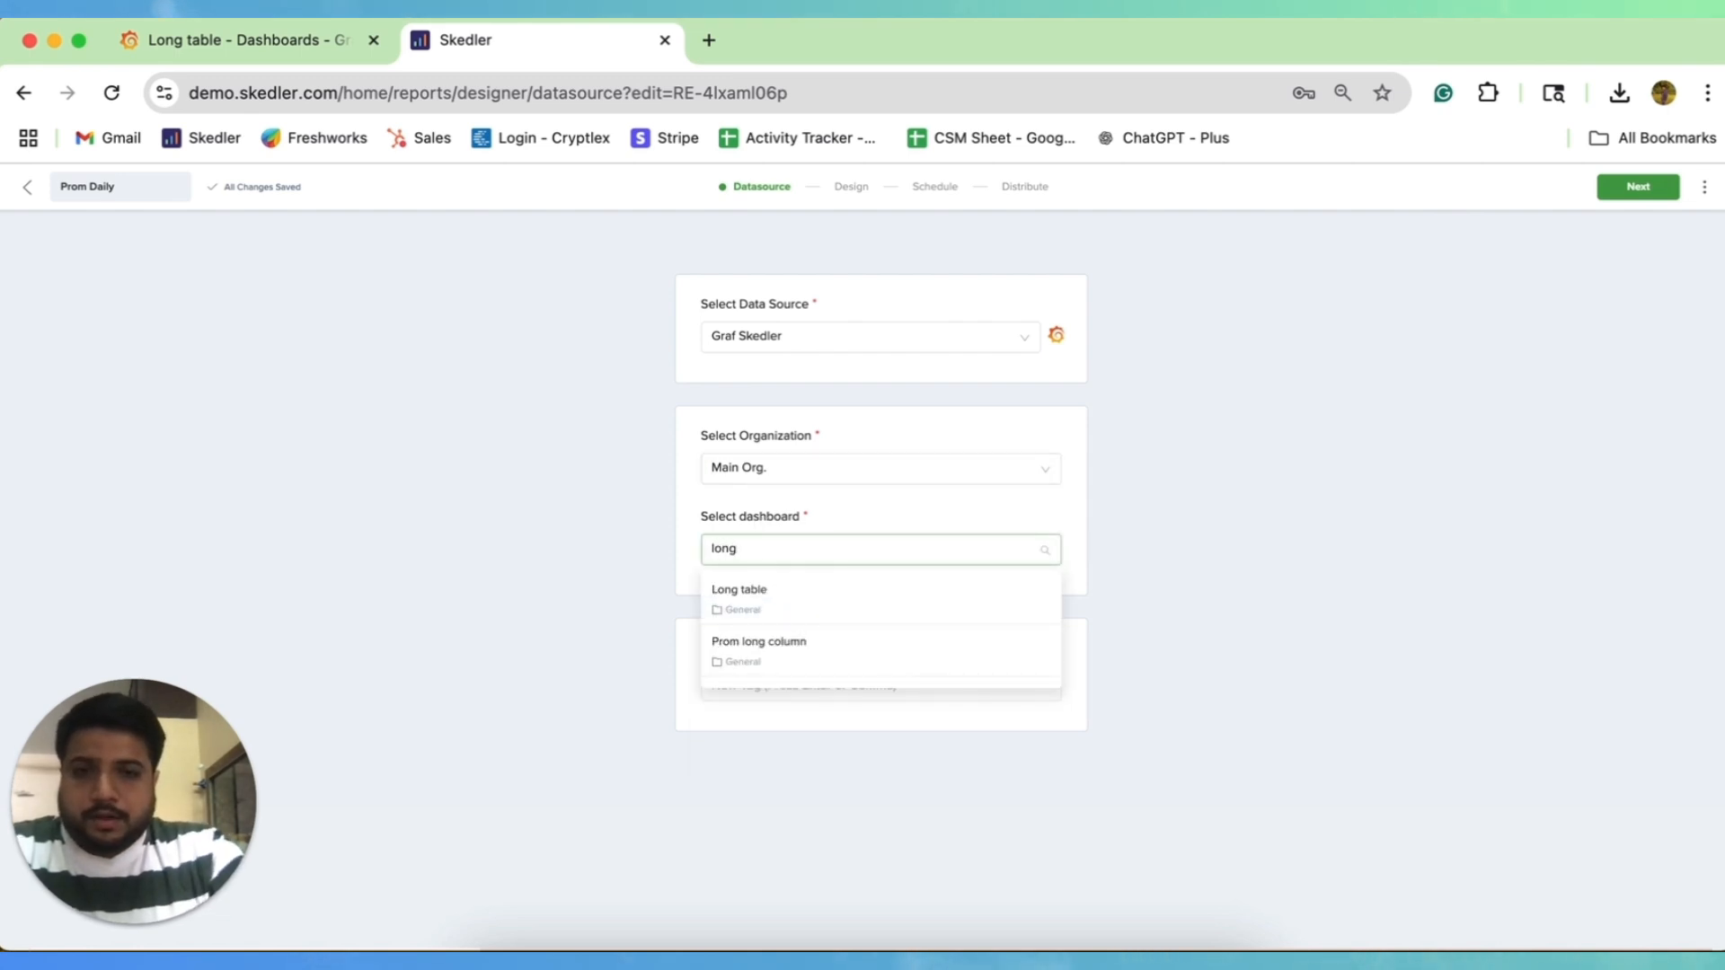
pyautogui.click(779, 611)
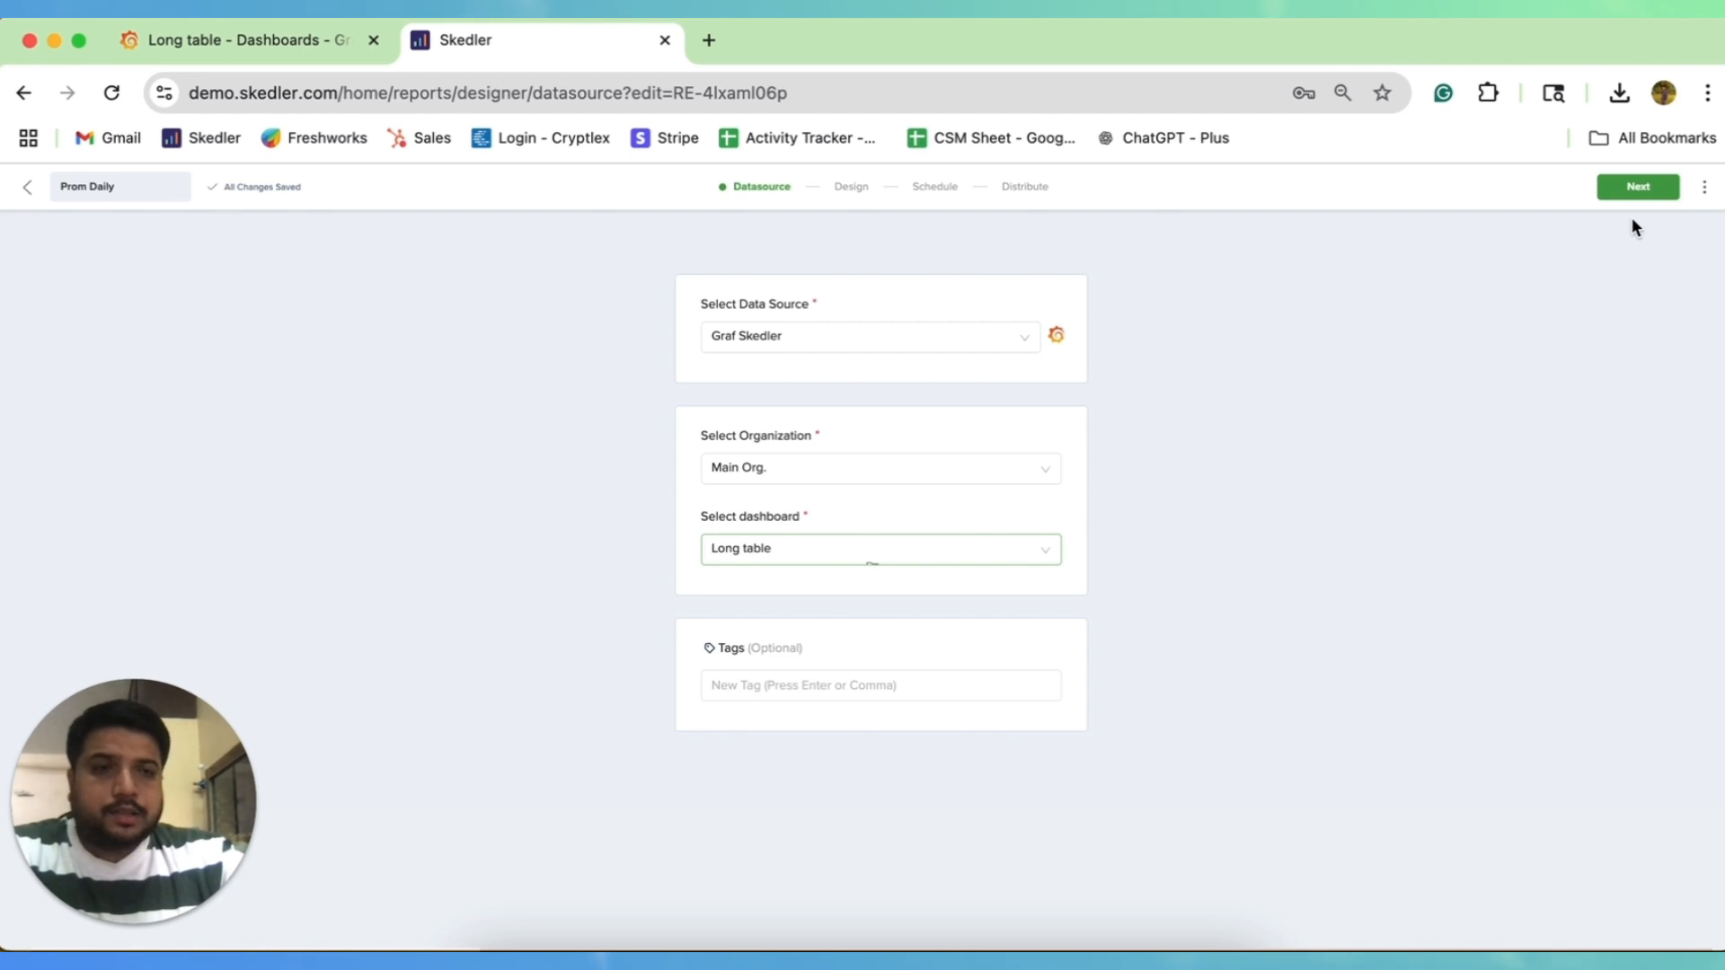
pyautogui.click(1639, 196)
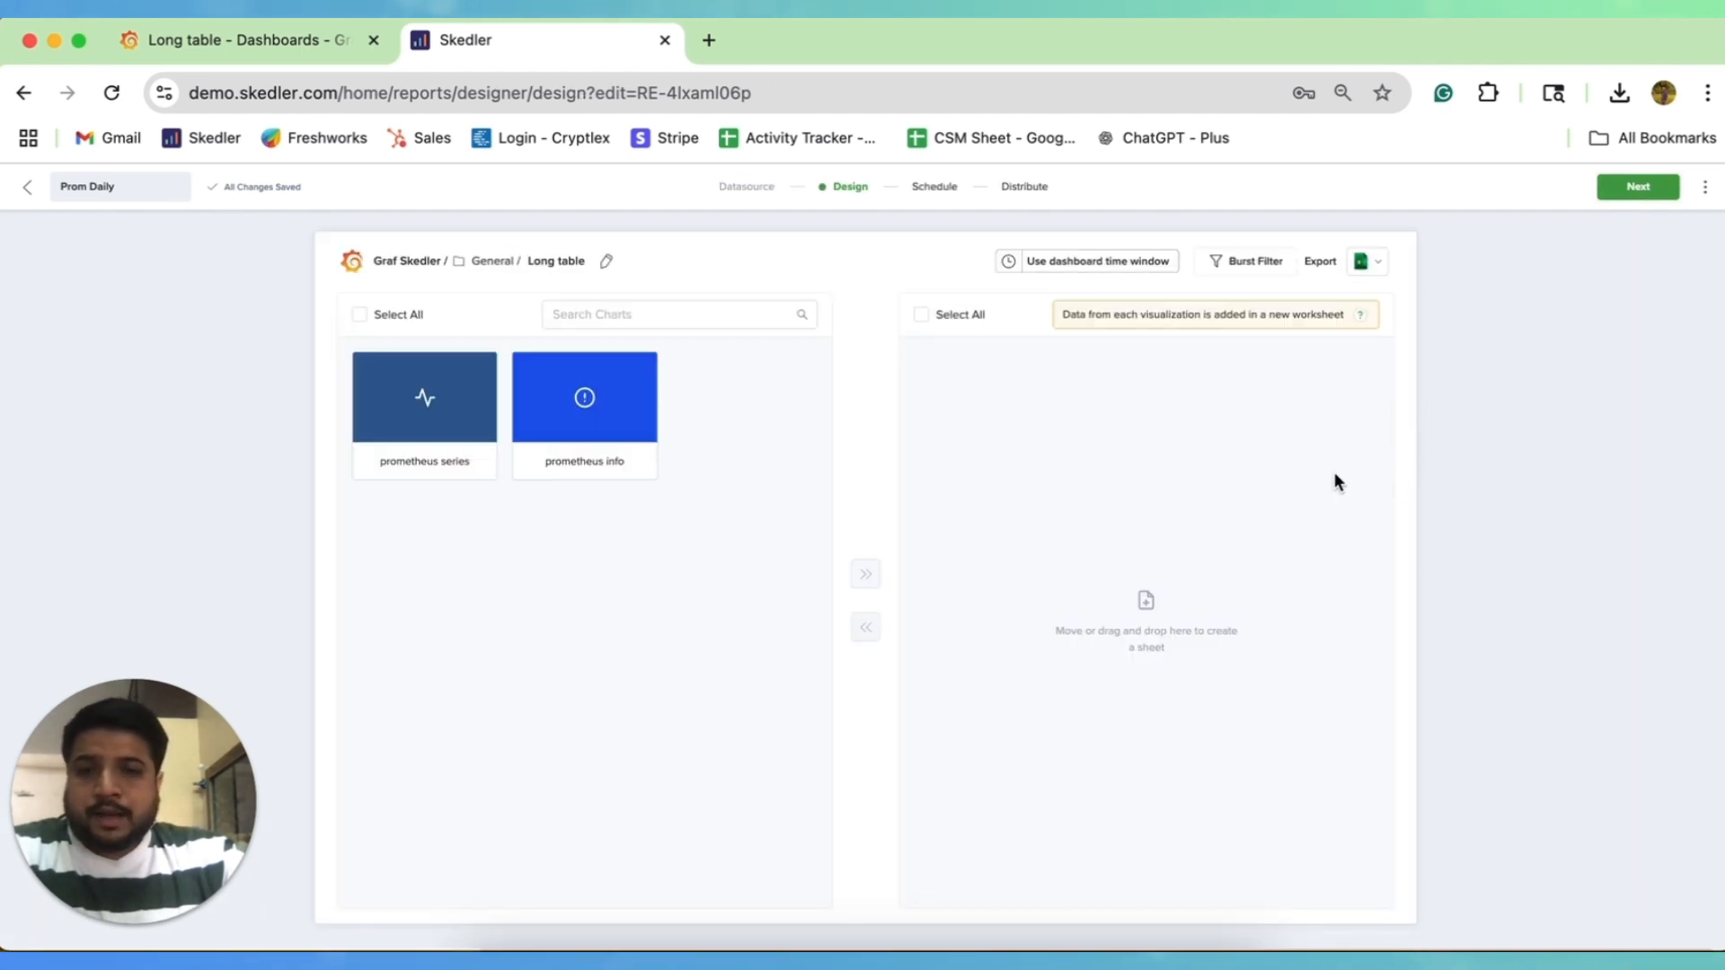
# - Add both the prometheus series and prometheus info charts to the report, keeping Excel as the export format
pyautogui.click(314, 49)
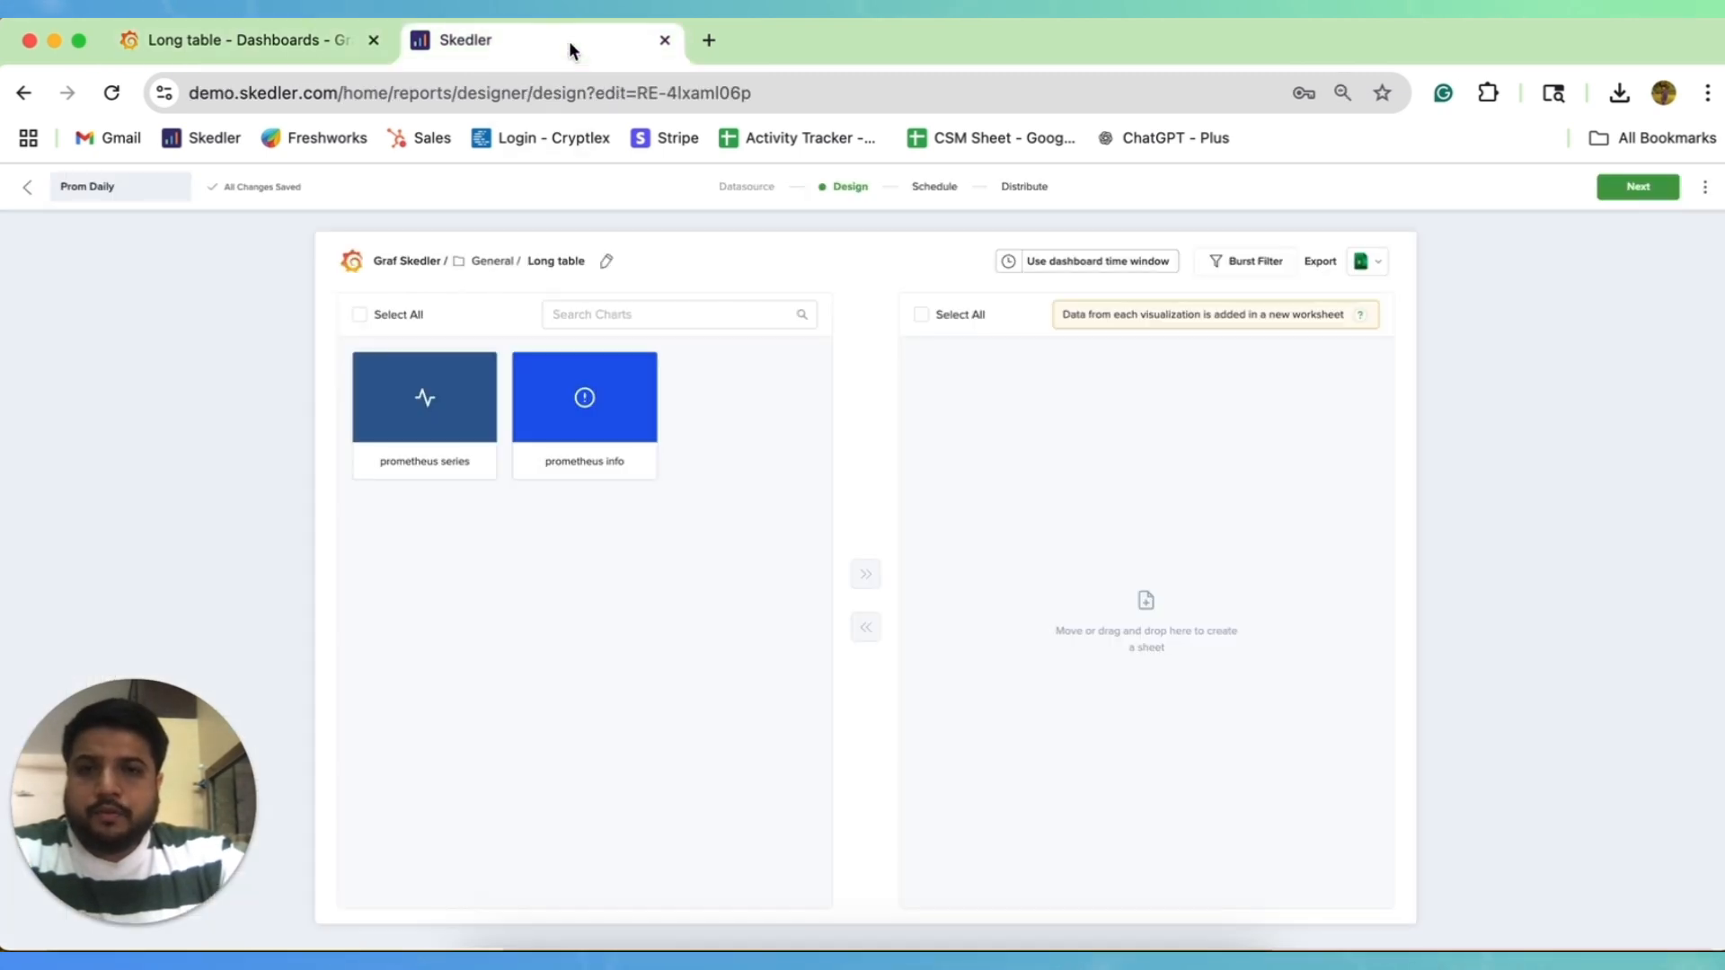
pyautogui.click(570, 41)
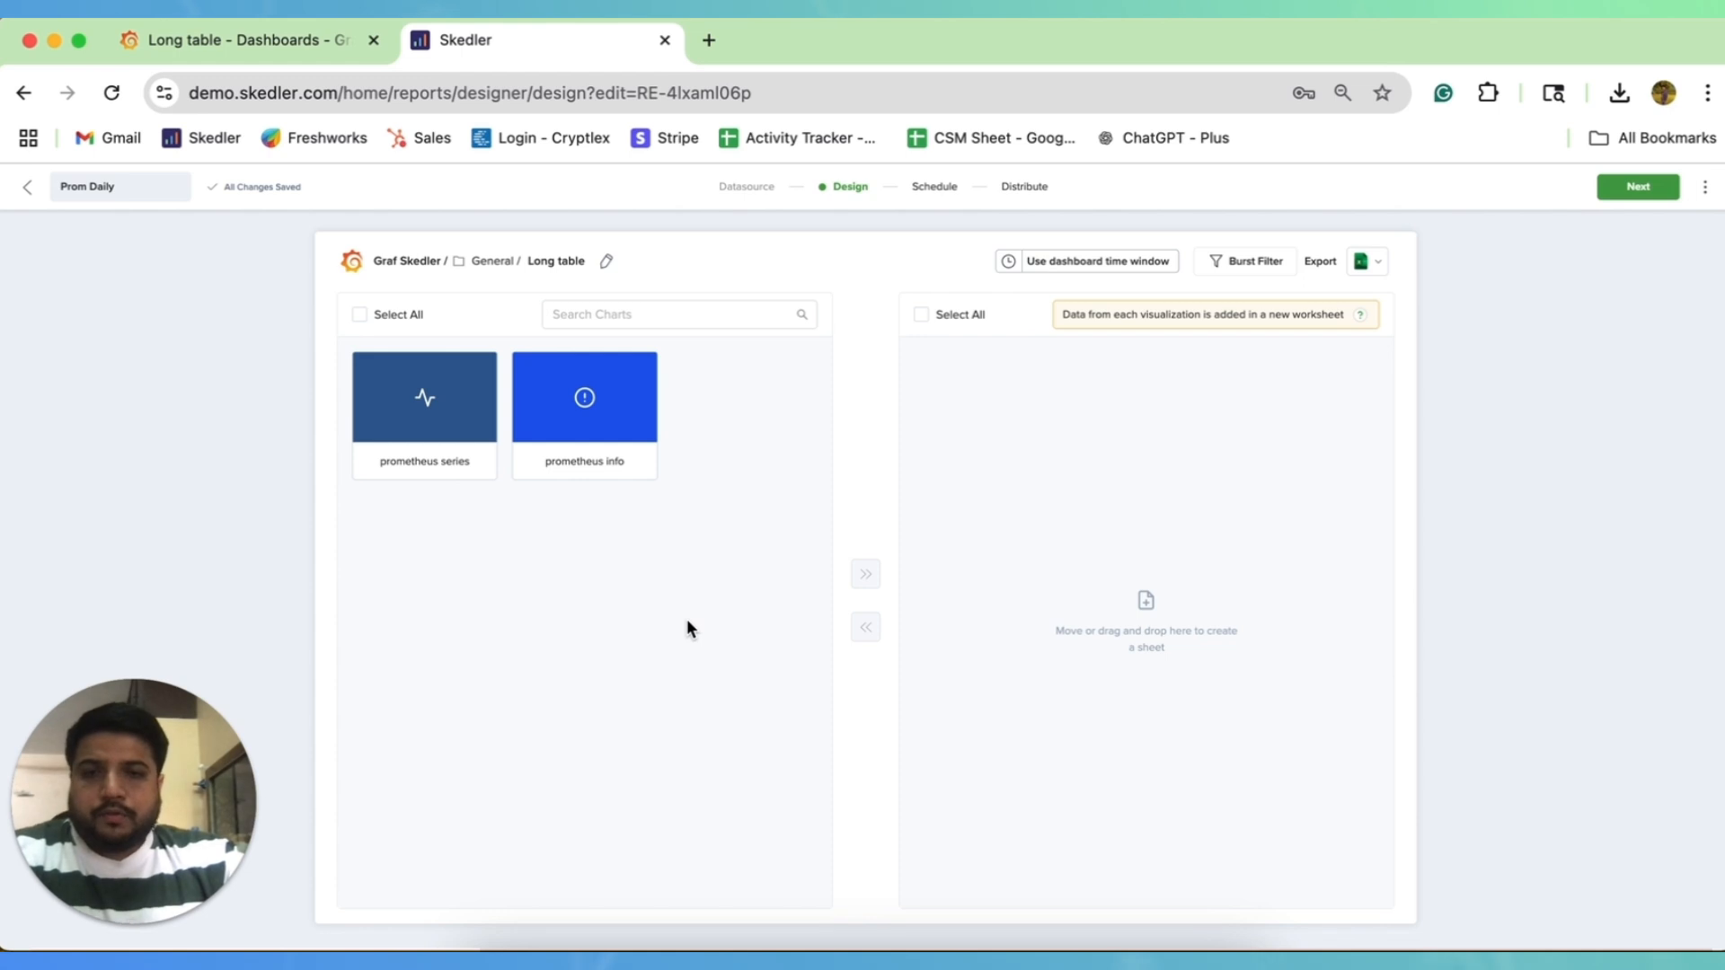
pyautogui.click(359, 315)
pyautogui.click(865, 575)
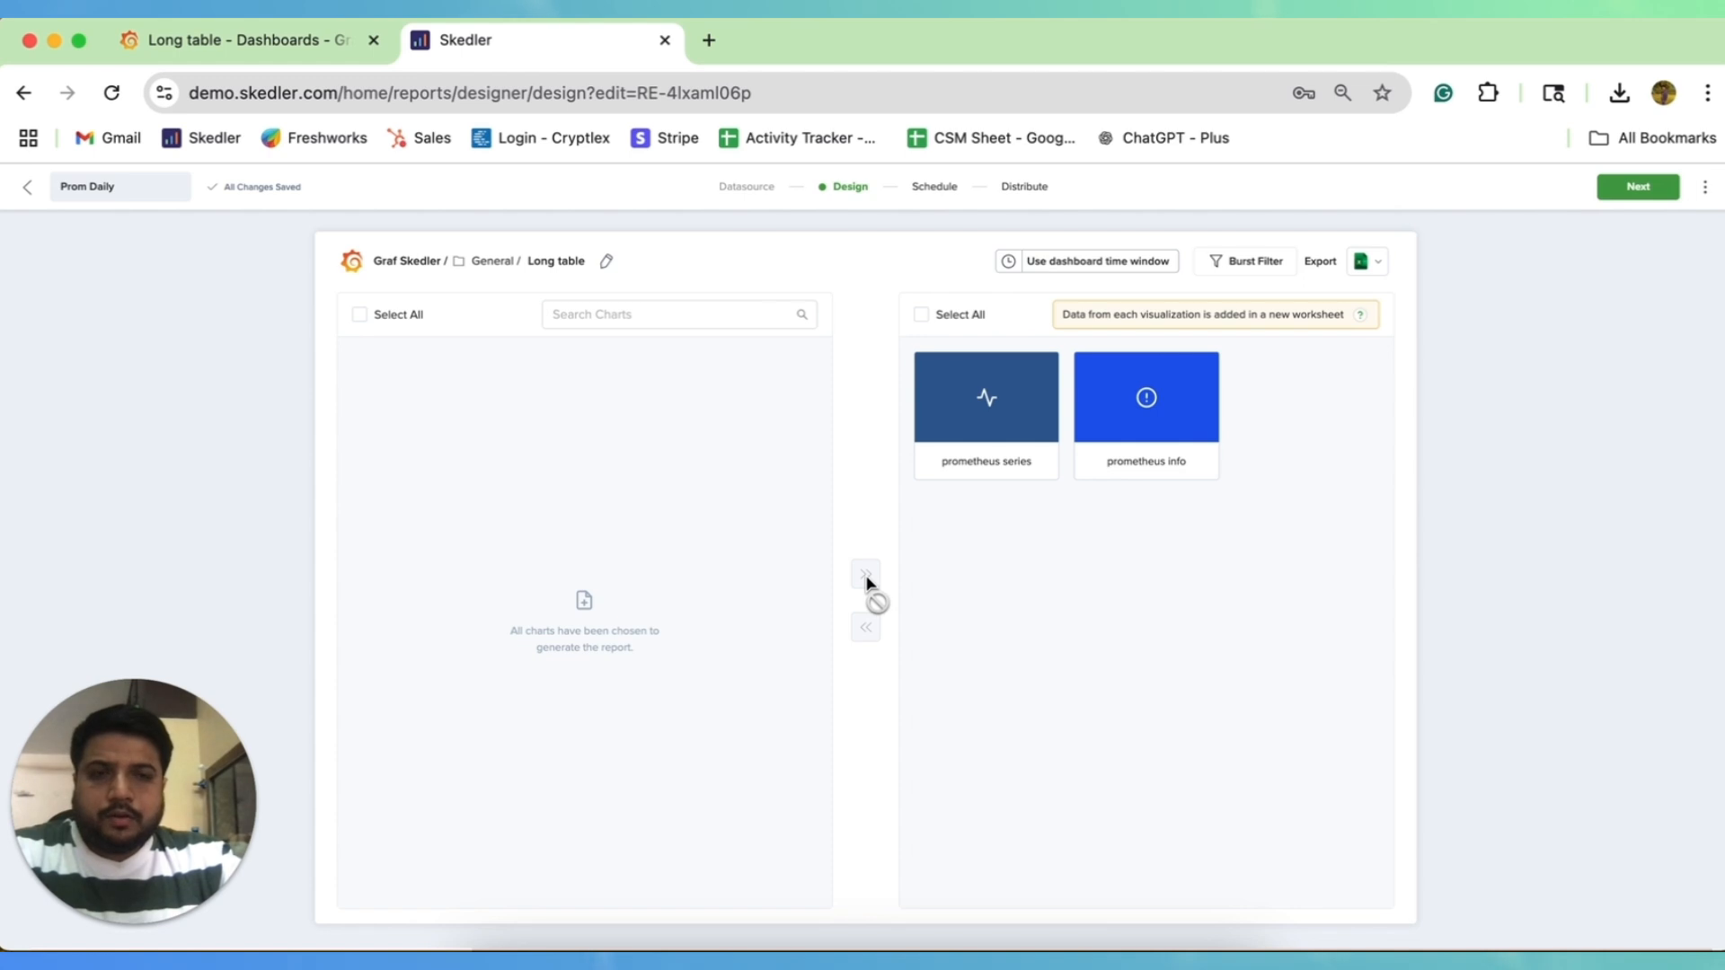
pyautogui.click(1369, 262)
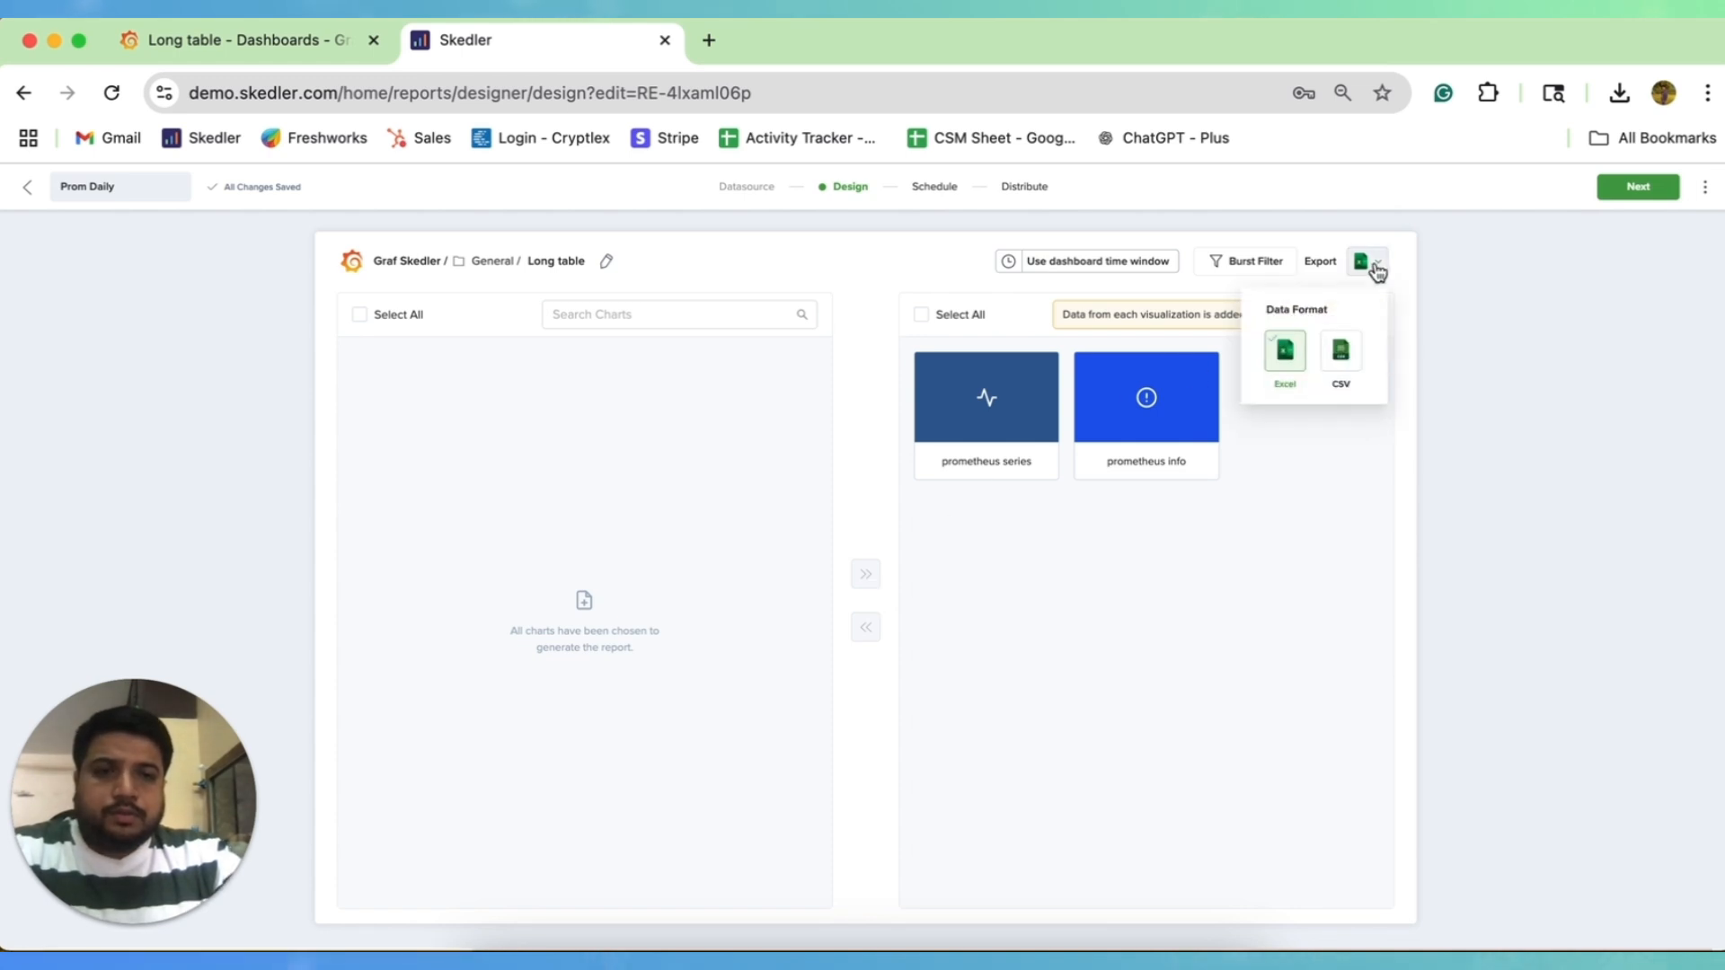
pyautogui.click(1351, 467)
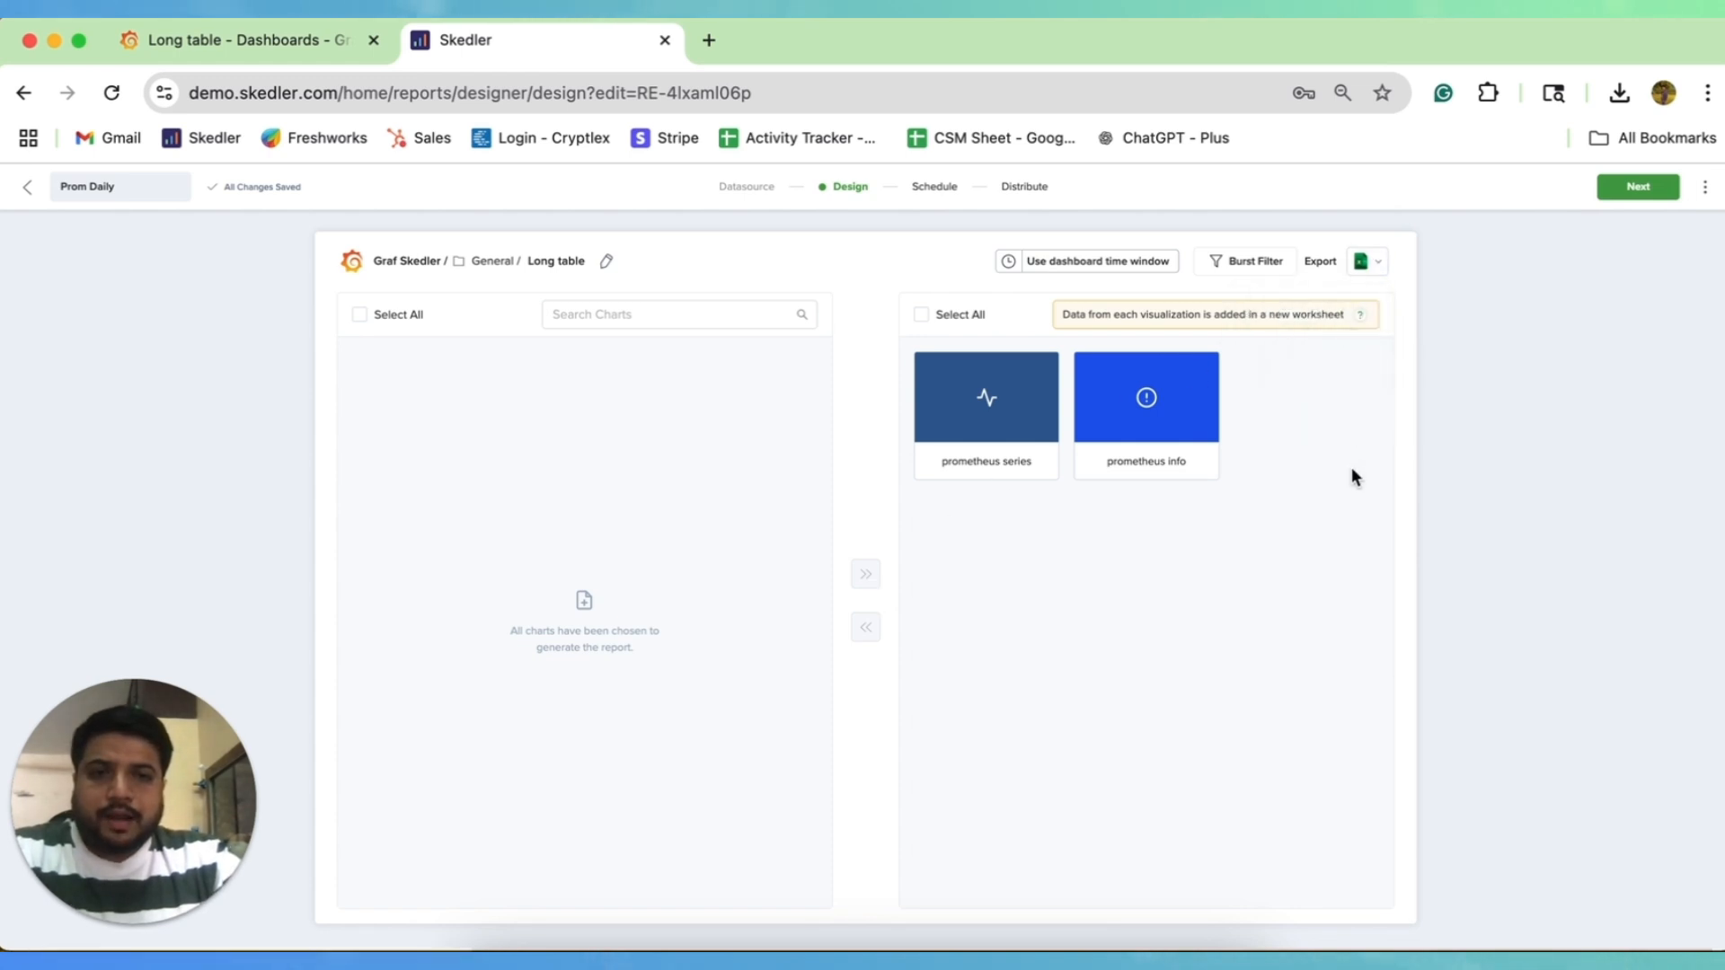
# - Check the report's time window options, and set the Long table dashboard's time range in Grafana to Last 24 hours
pyautogui.click(1150, 263)
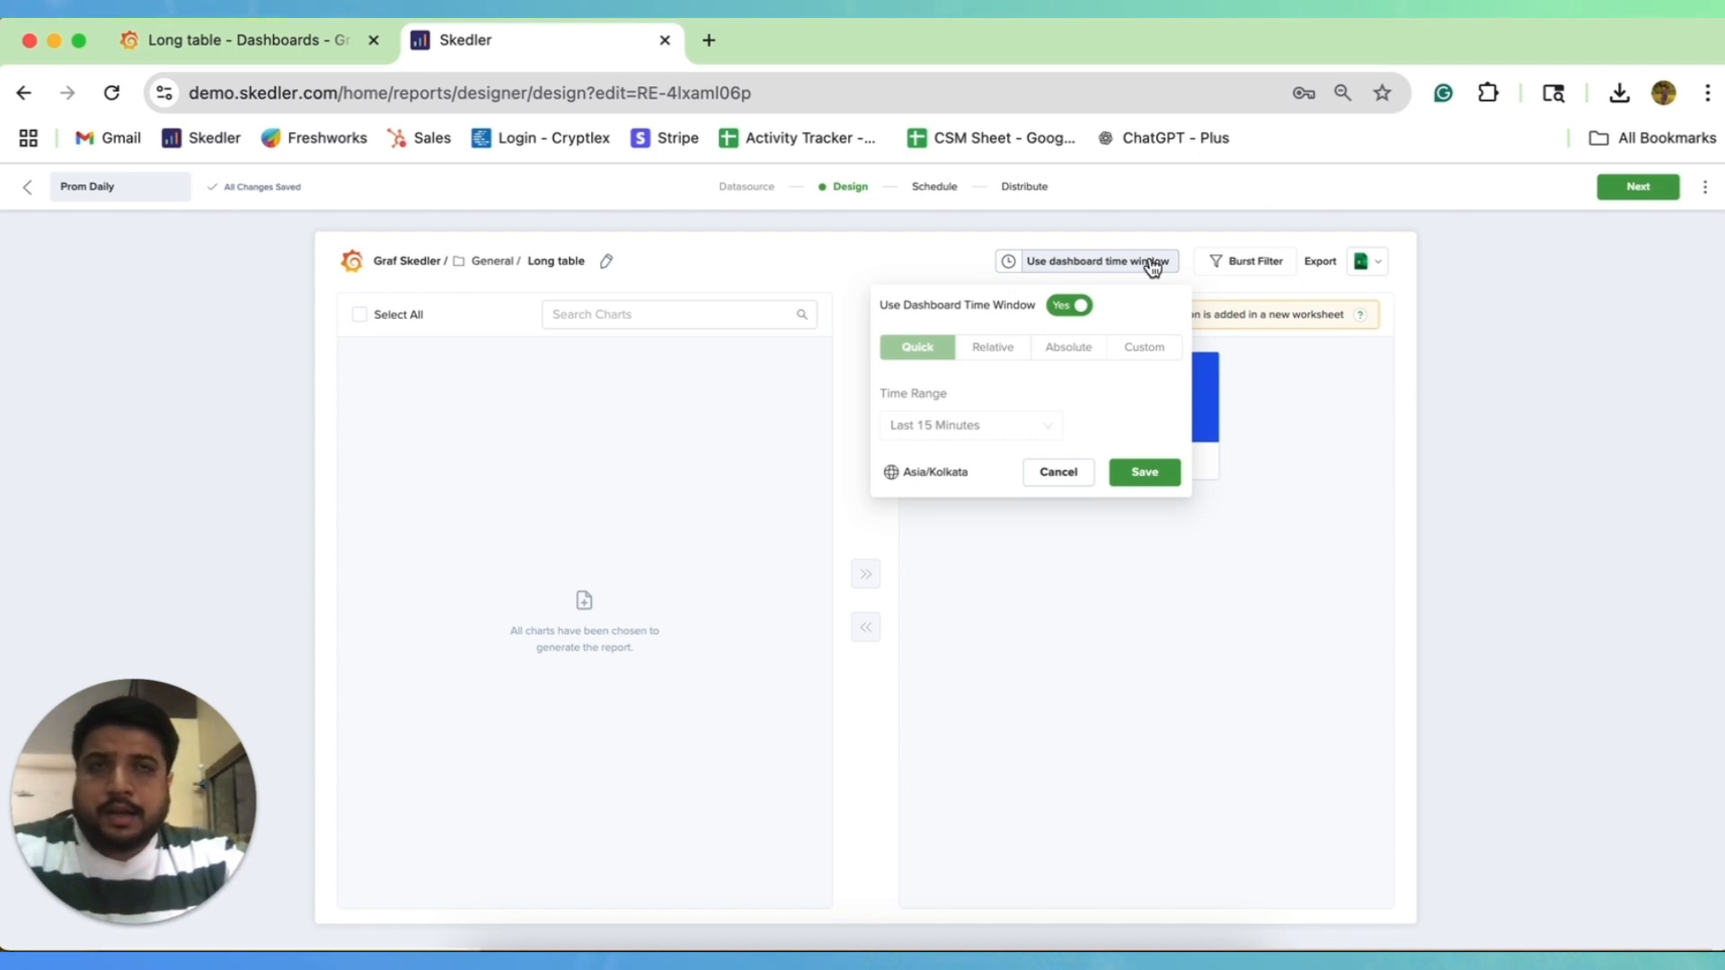
pyautogui.click(268, 46)
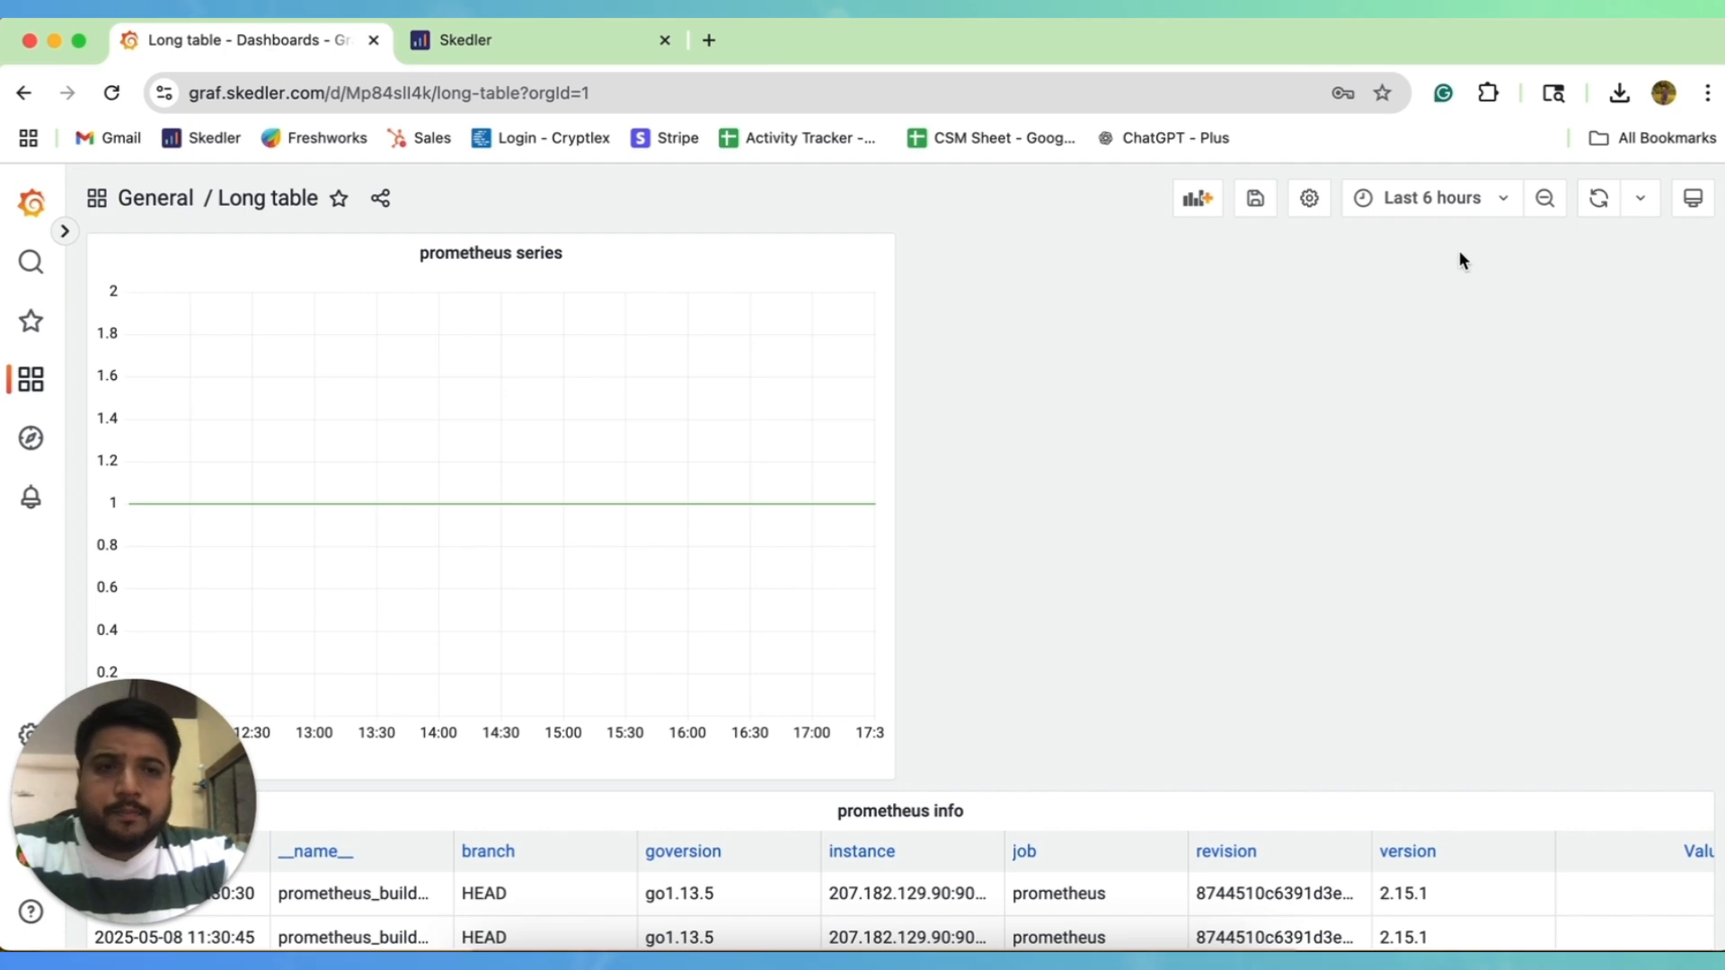
pyautogui.click(1448, 203)
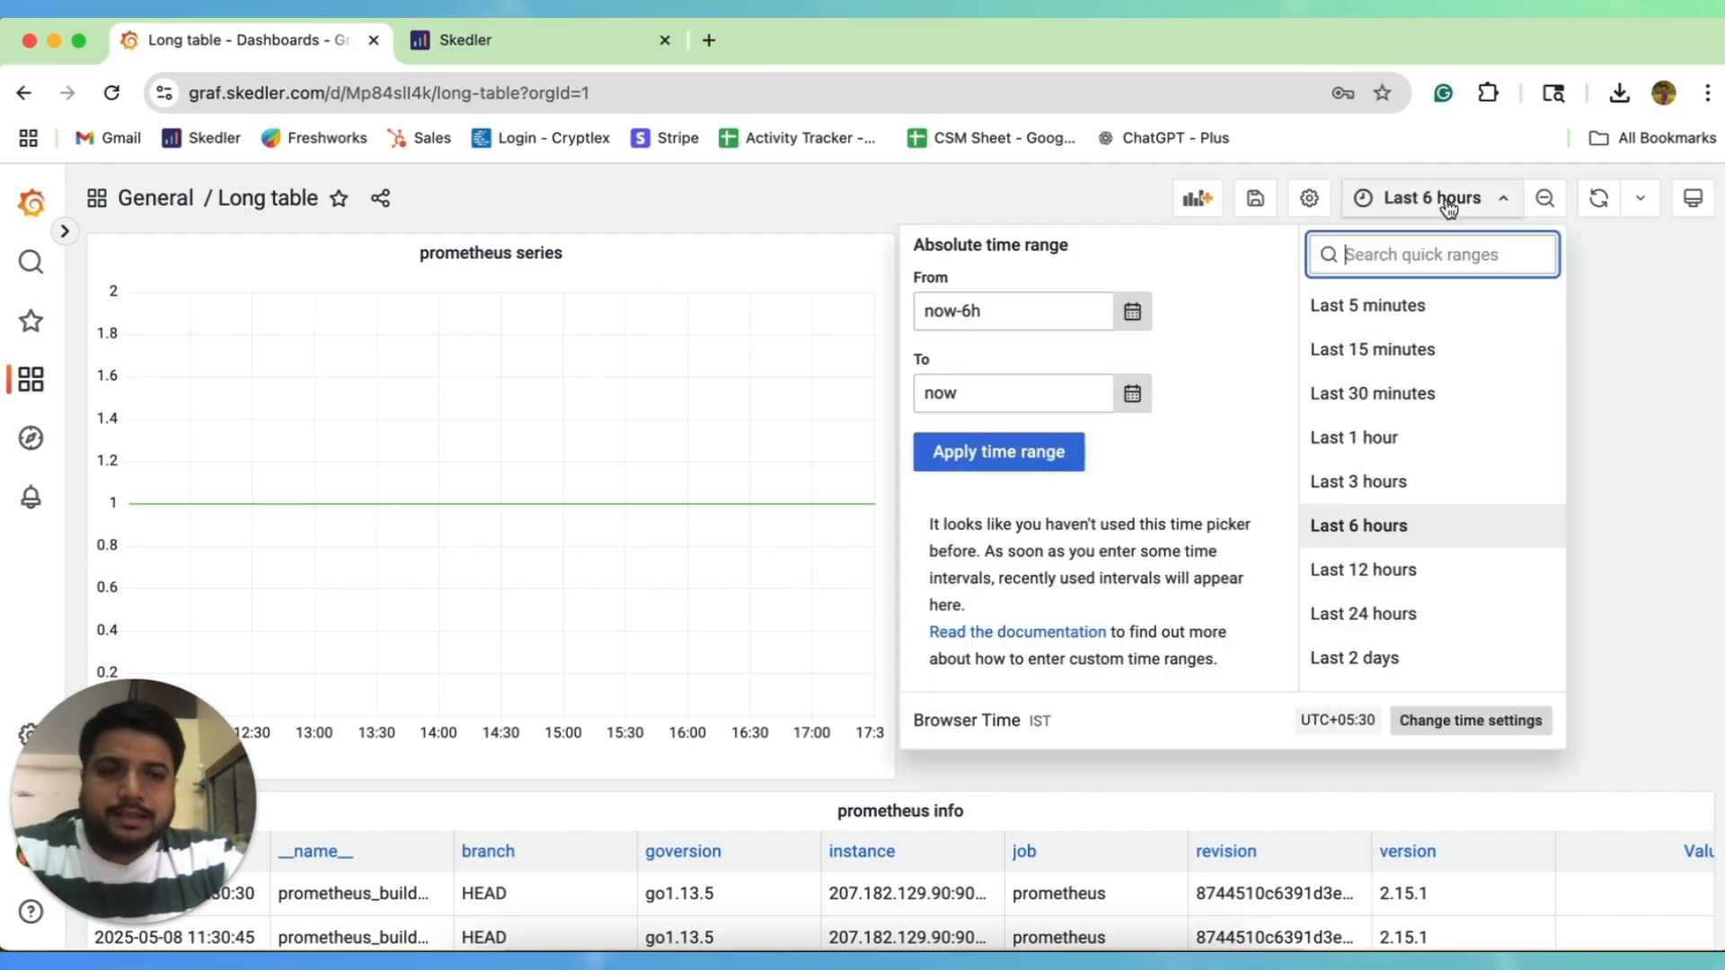
pyautogui.click(1394, 612)
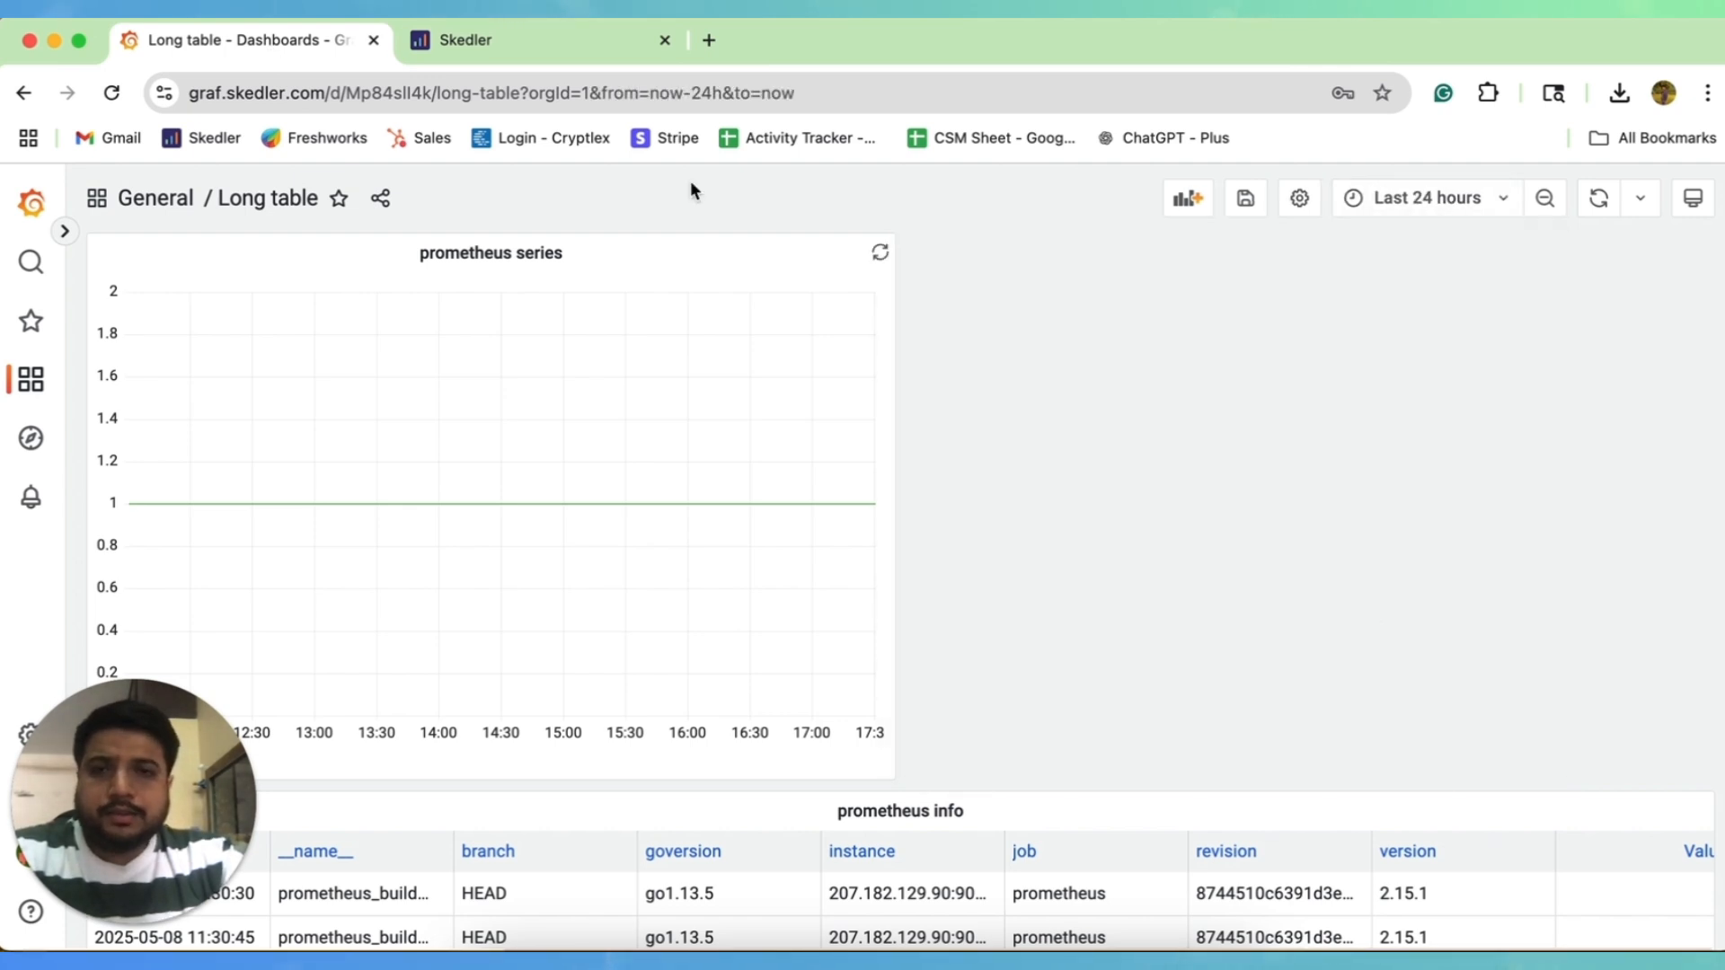
# - In Skedler, turn off the dashboard time window for the Prom Daily report and save a quick time range of Last 24 Hours
pyautogui.click(601, 40)
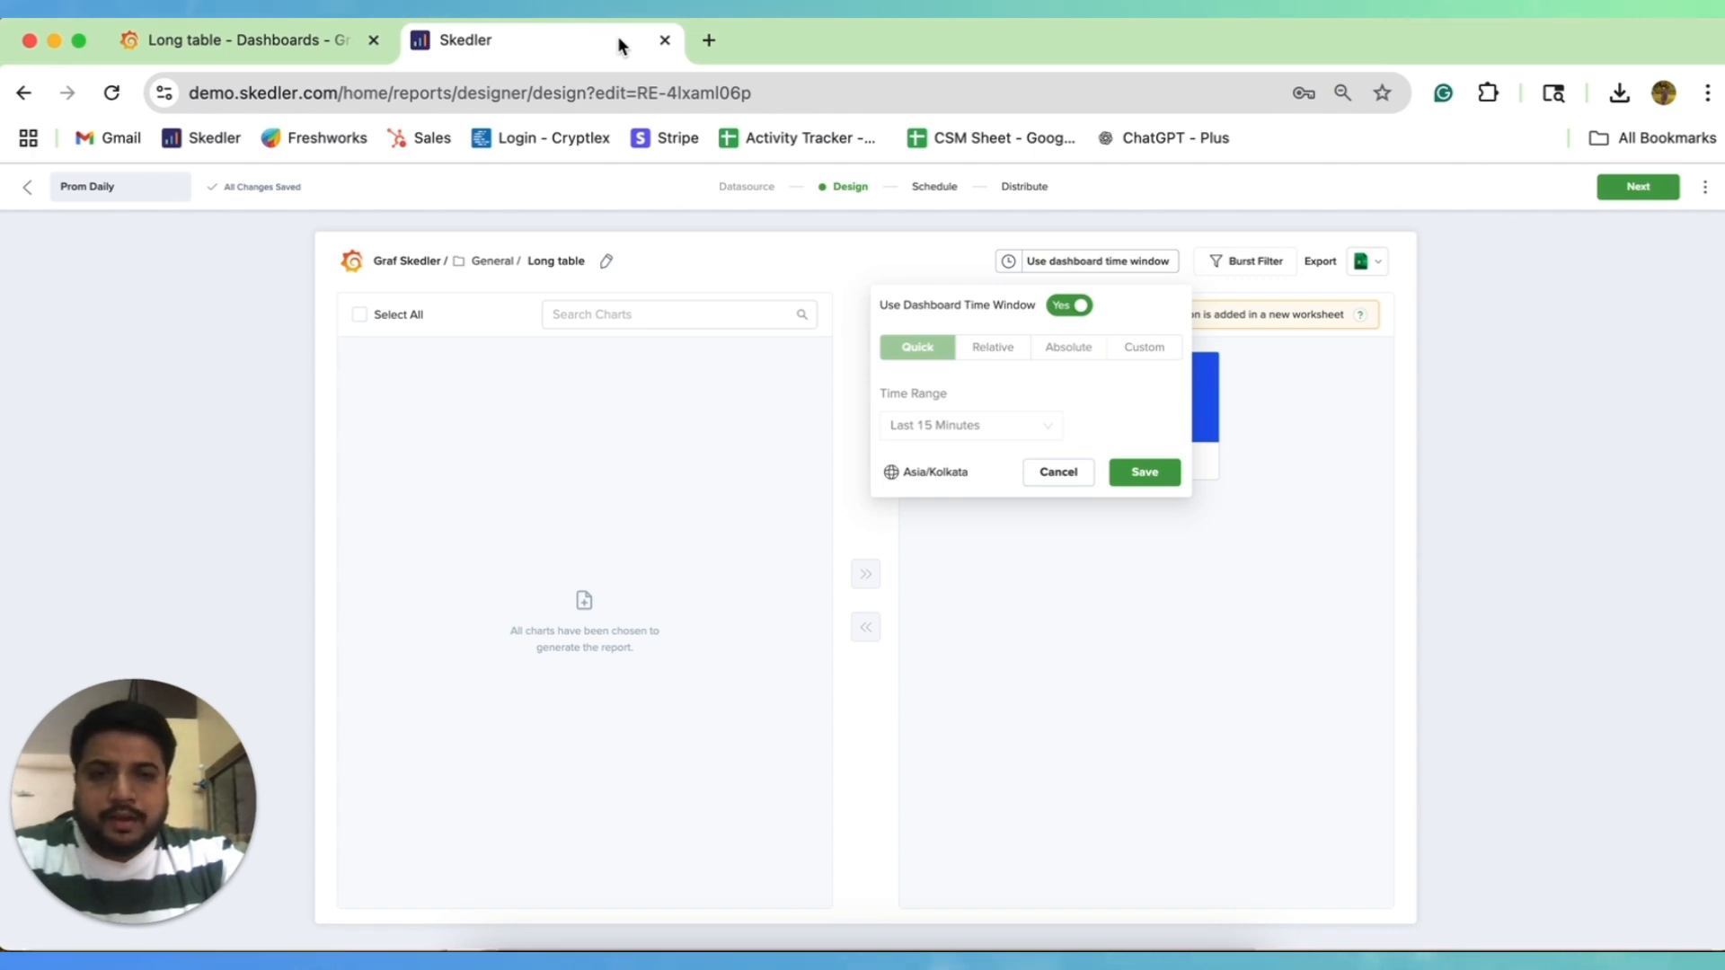
pyautogui.click(1064, 306)
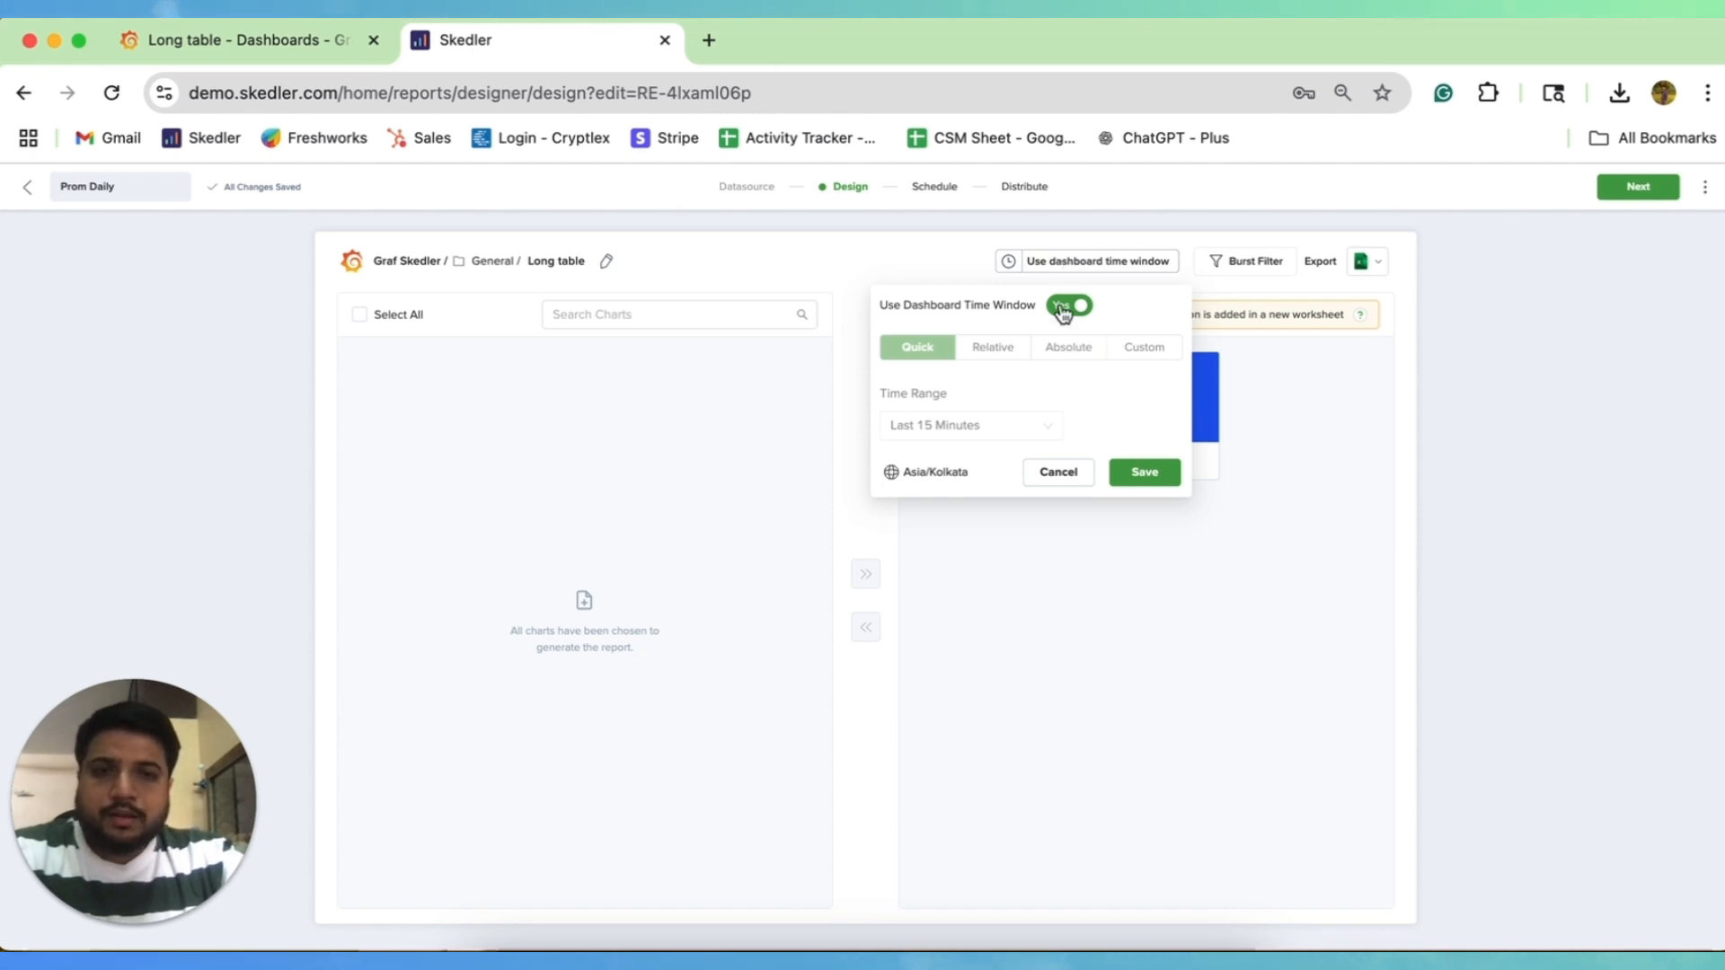
pyautogui.click(992, 428)
pyautogui.click(957, 613)
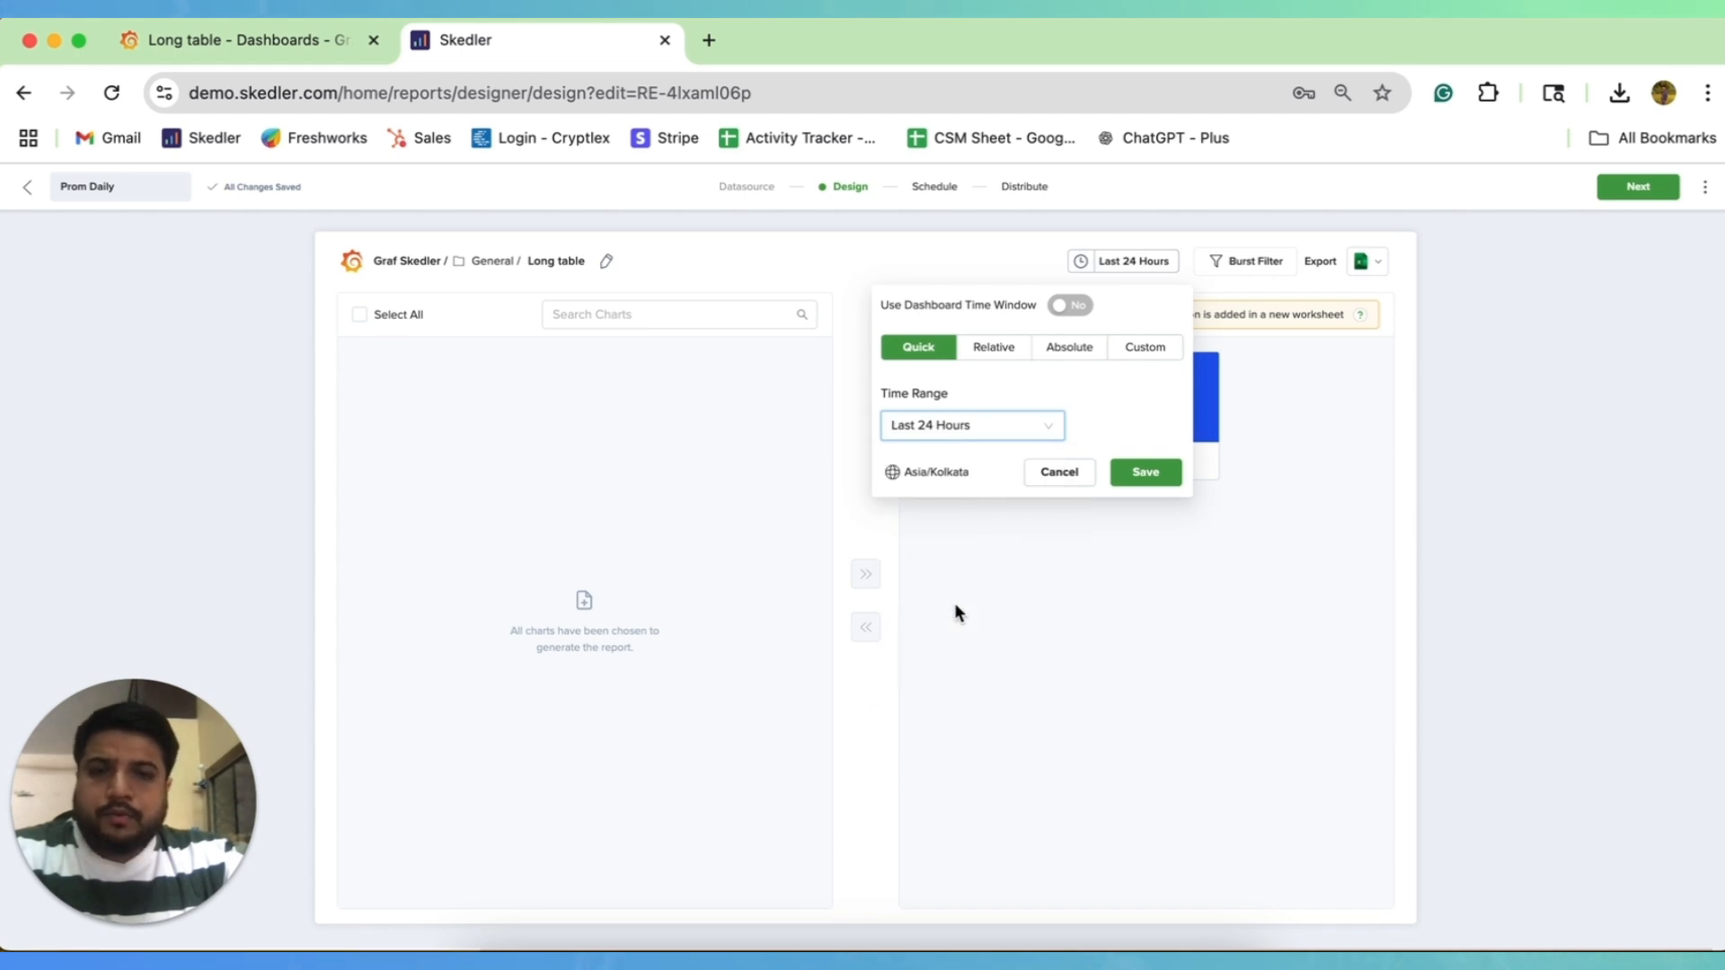
pyautogui.click(1143, 471)
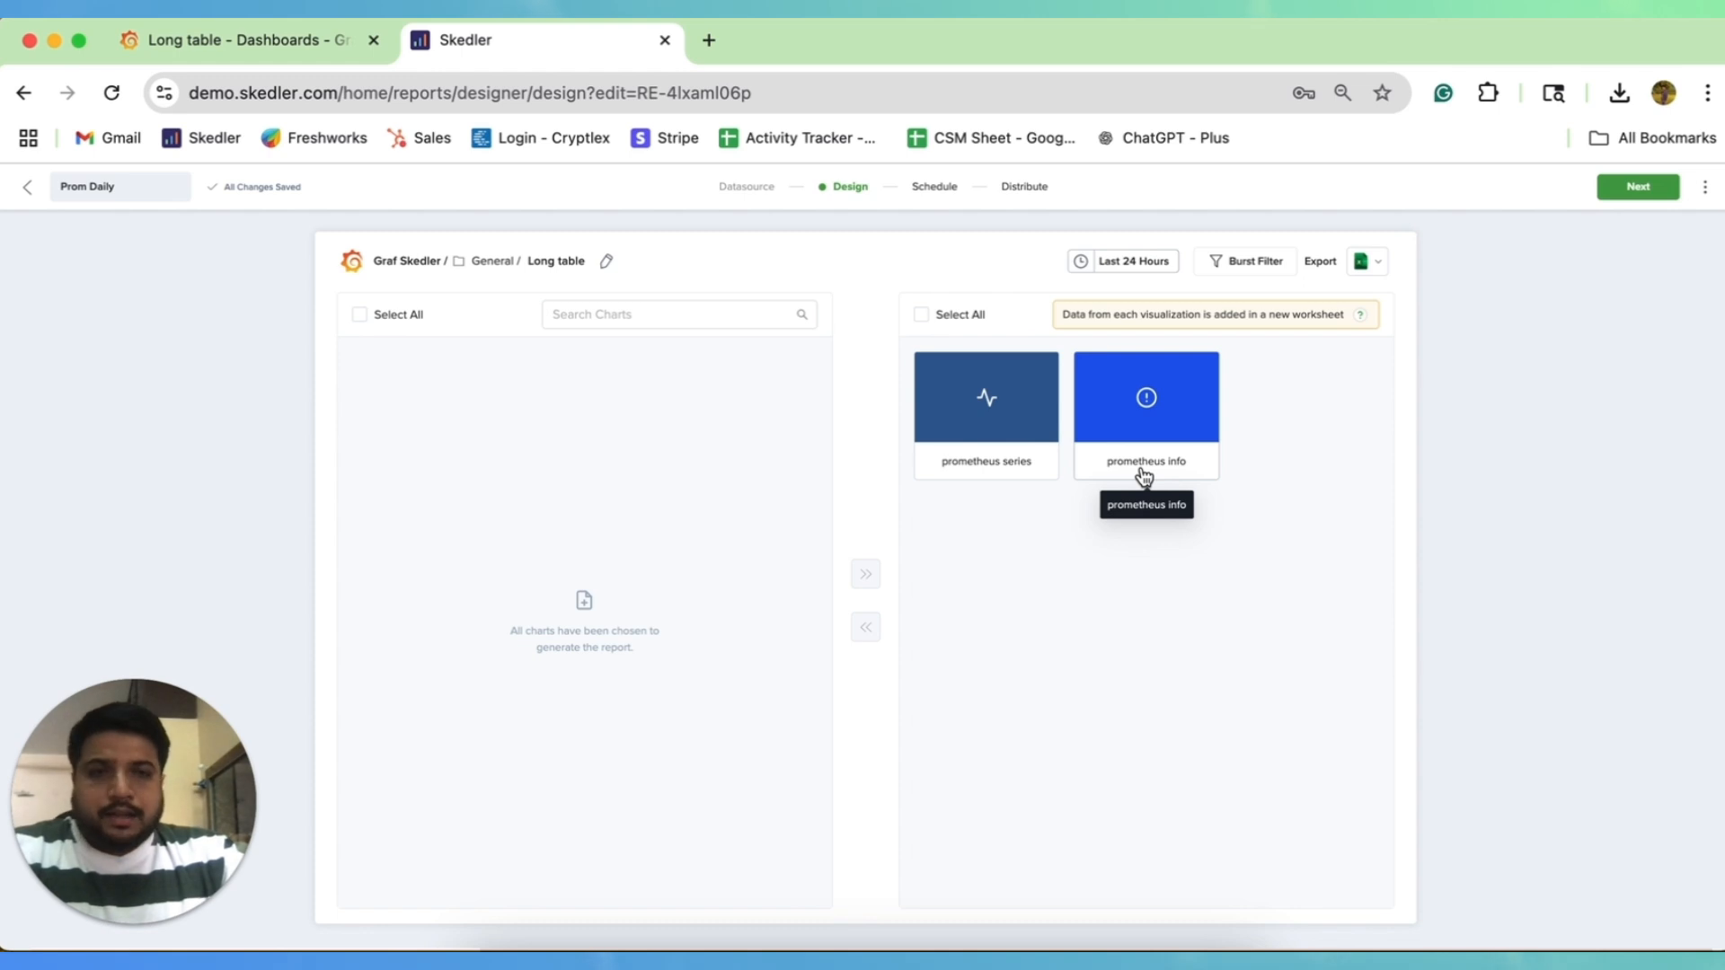
# - Continue to the schedule stage and set a daily recurrence with a start time of 10:00
pyautogui.click(1644, 191)
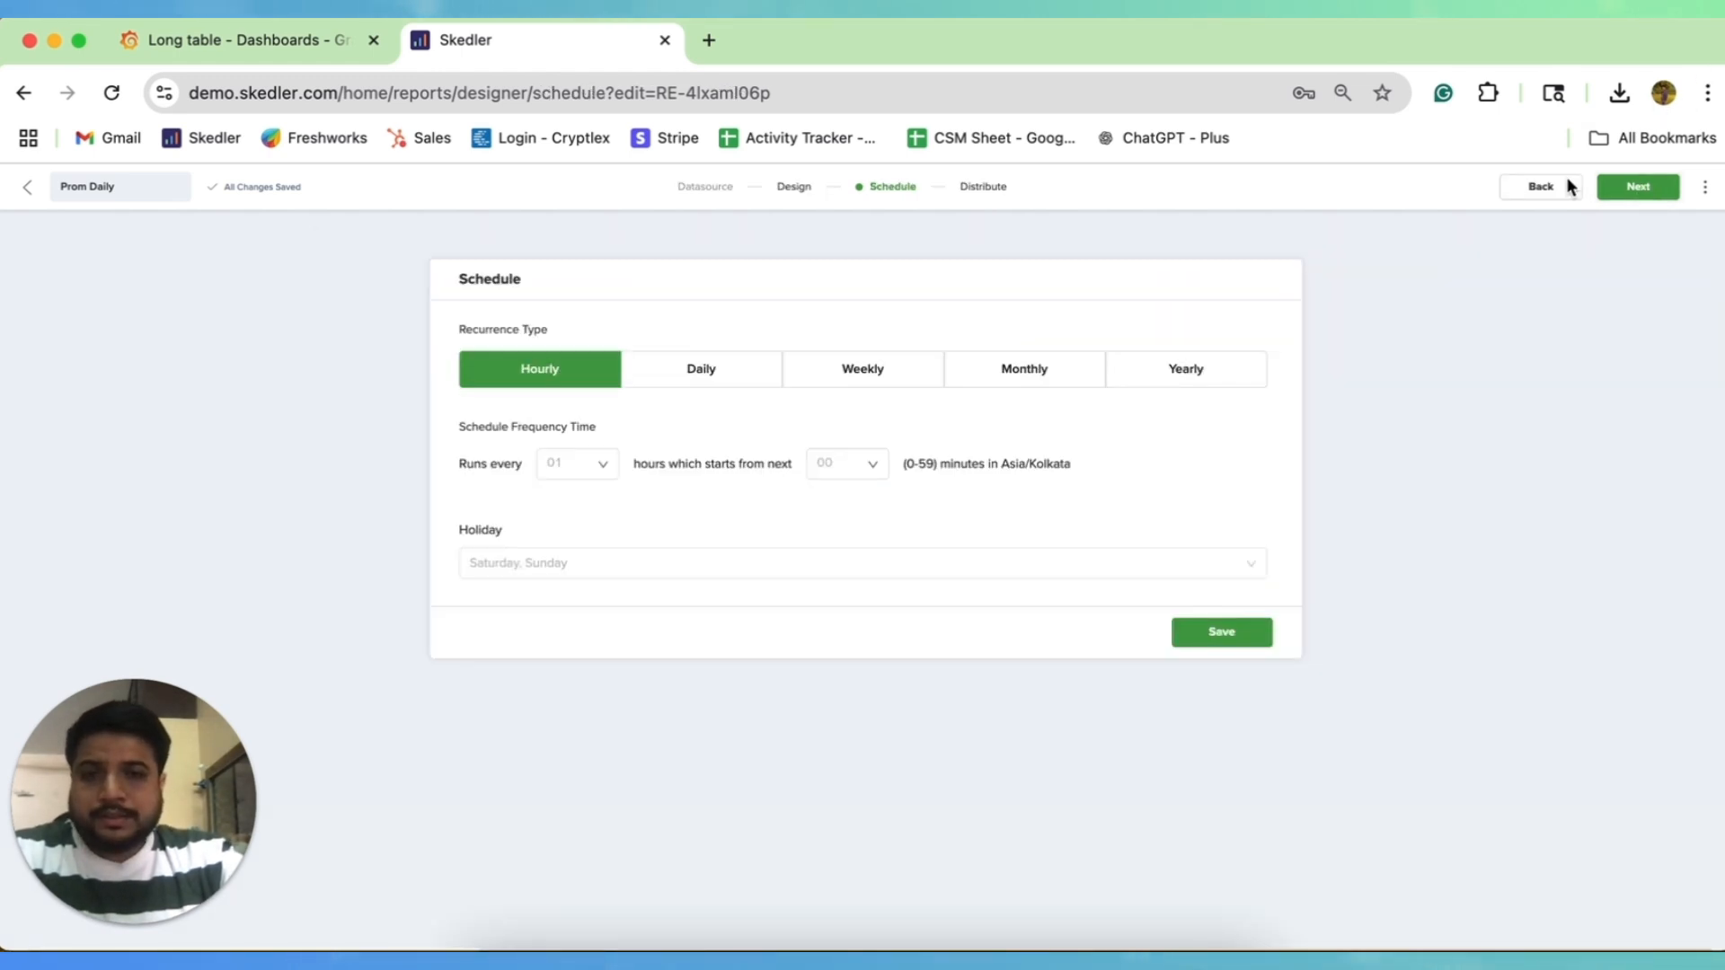
pyautogui.click(709, 363)
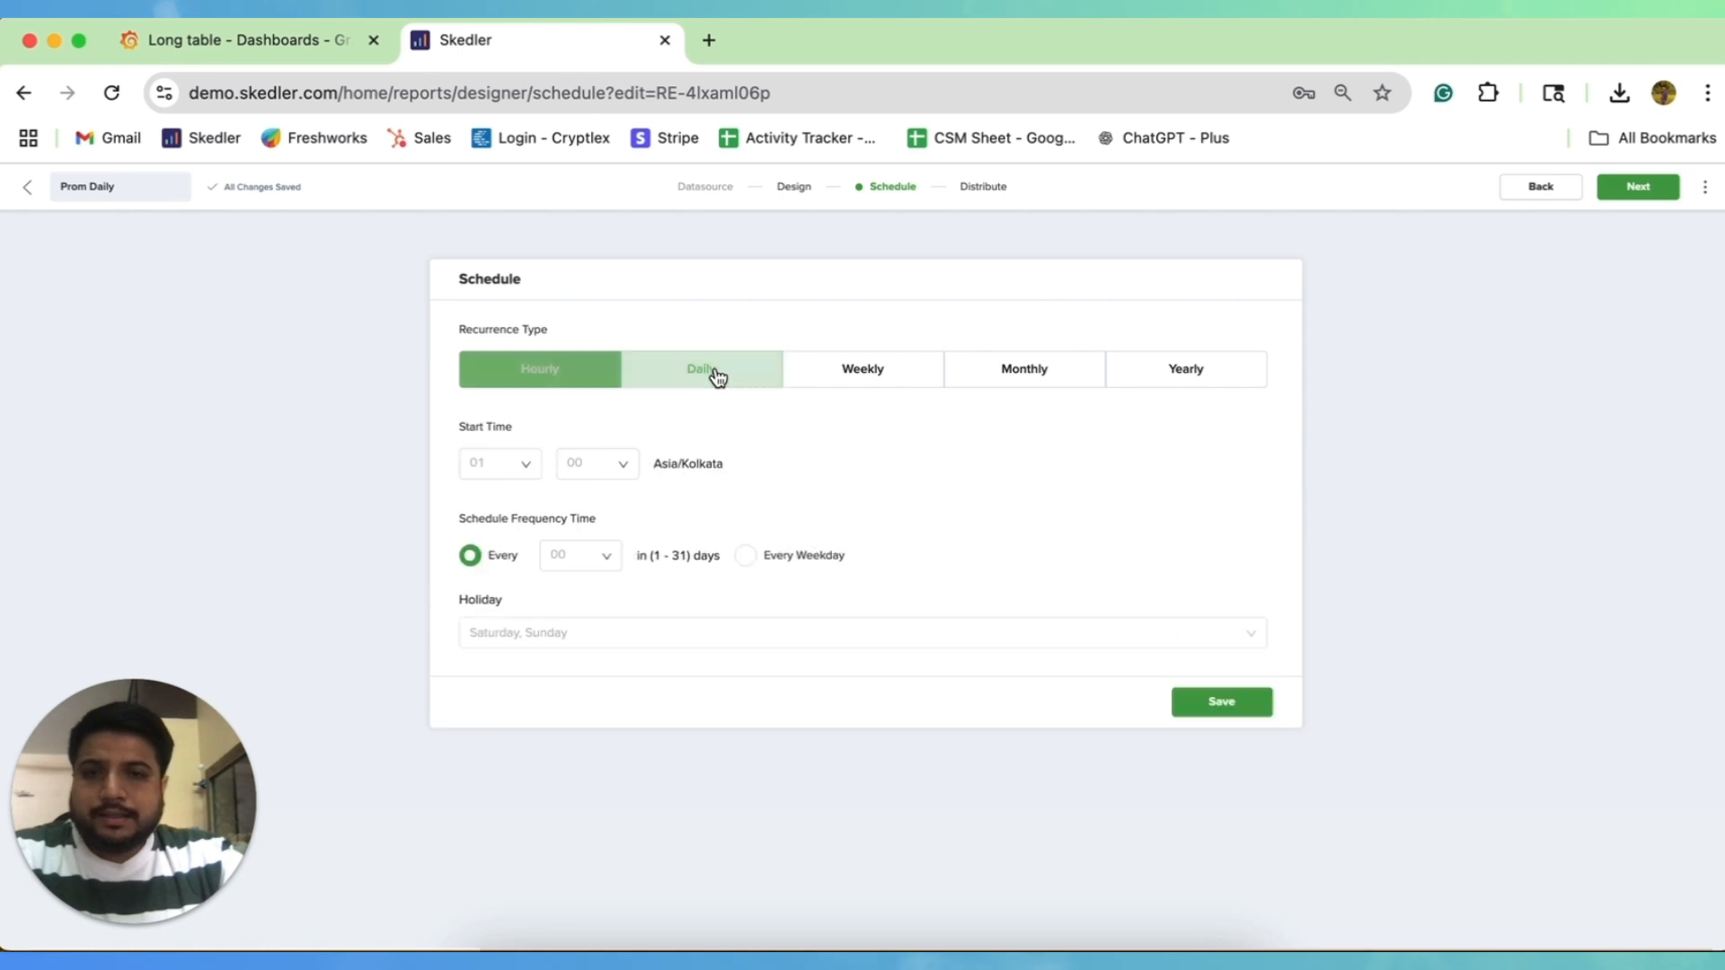
pyautogui.click(523, 464)
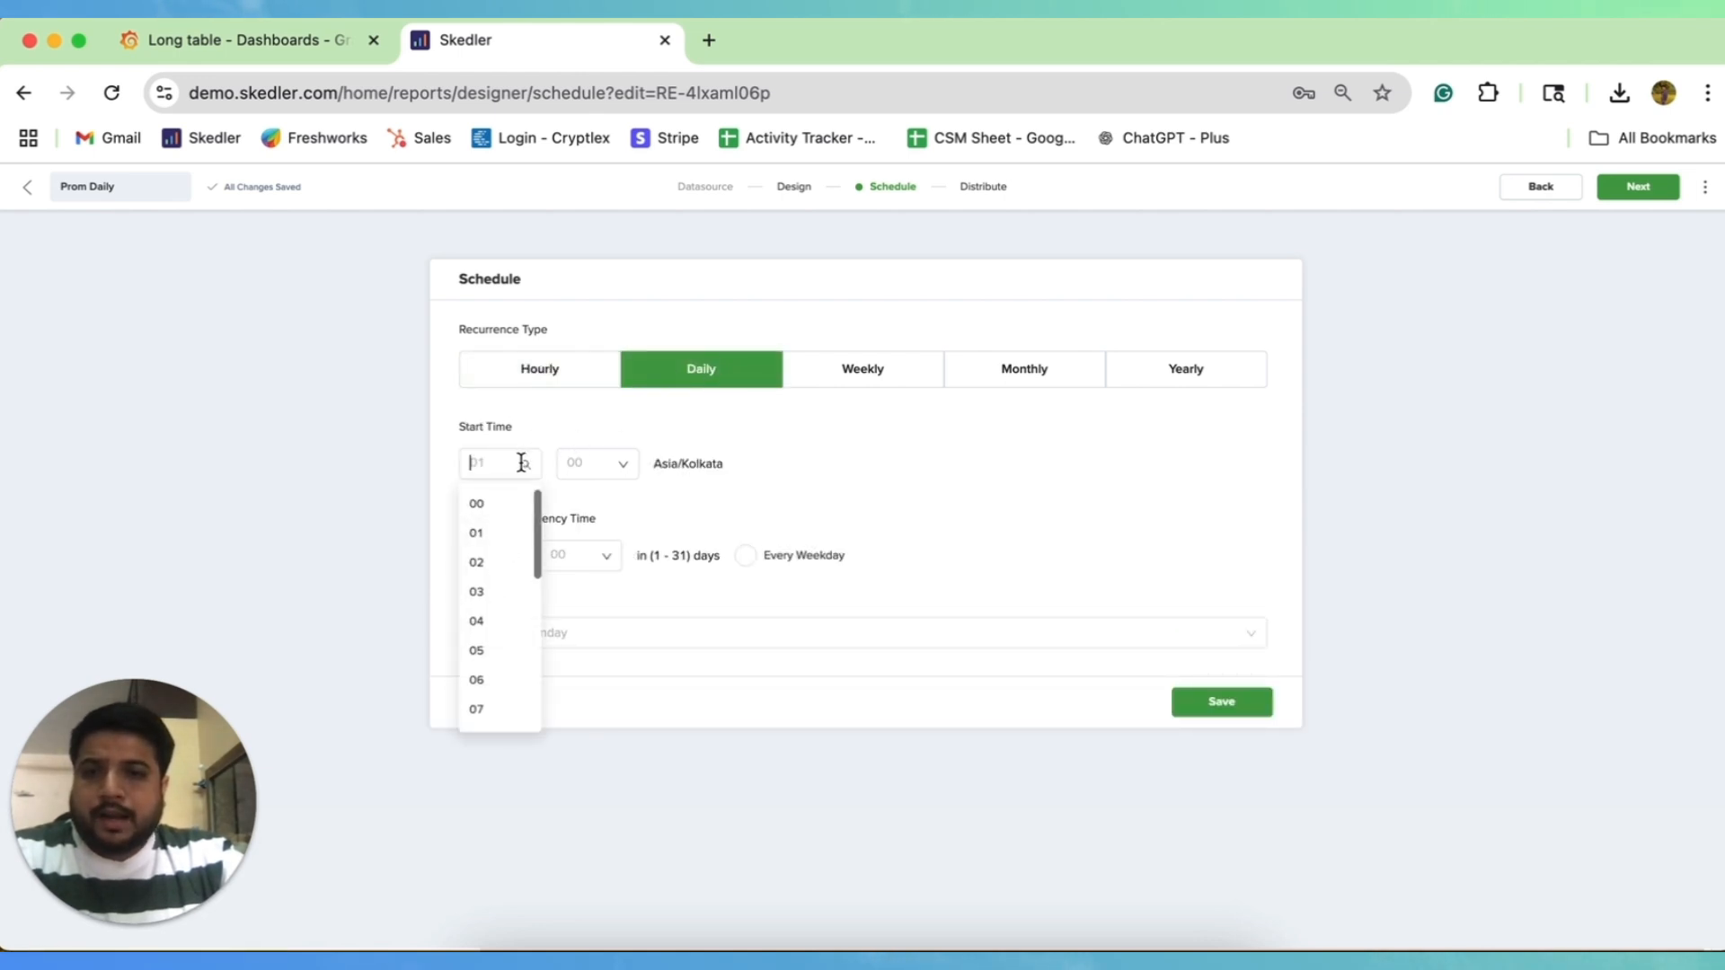
pyautogui.scroll(-5, 482, 683)
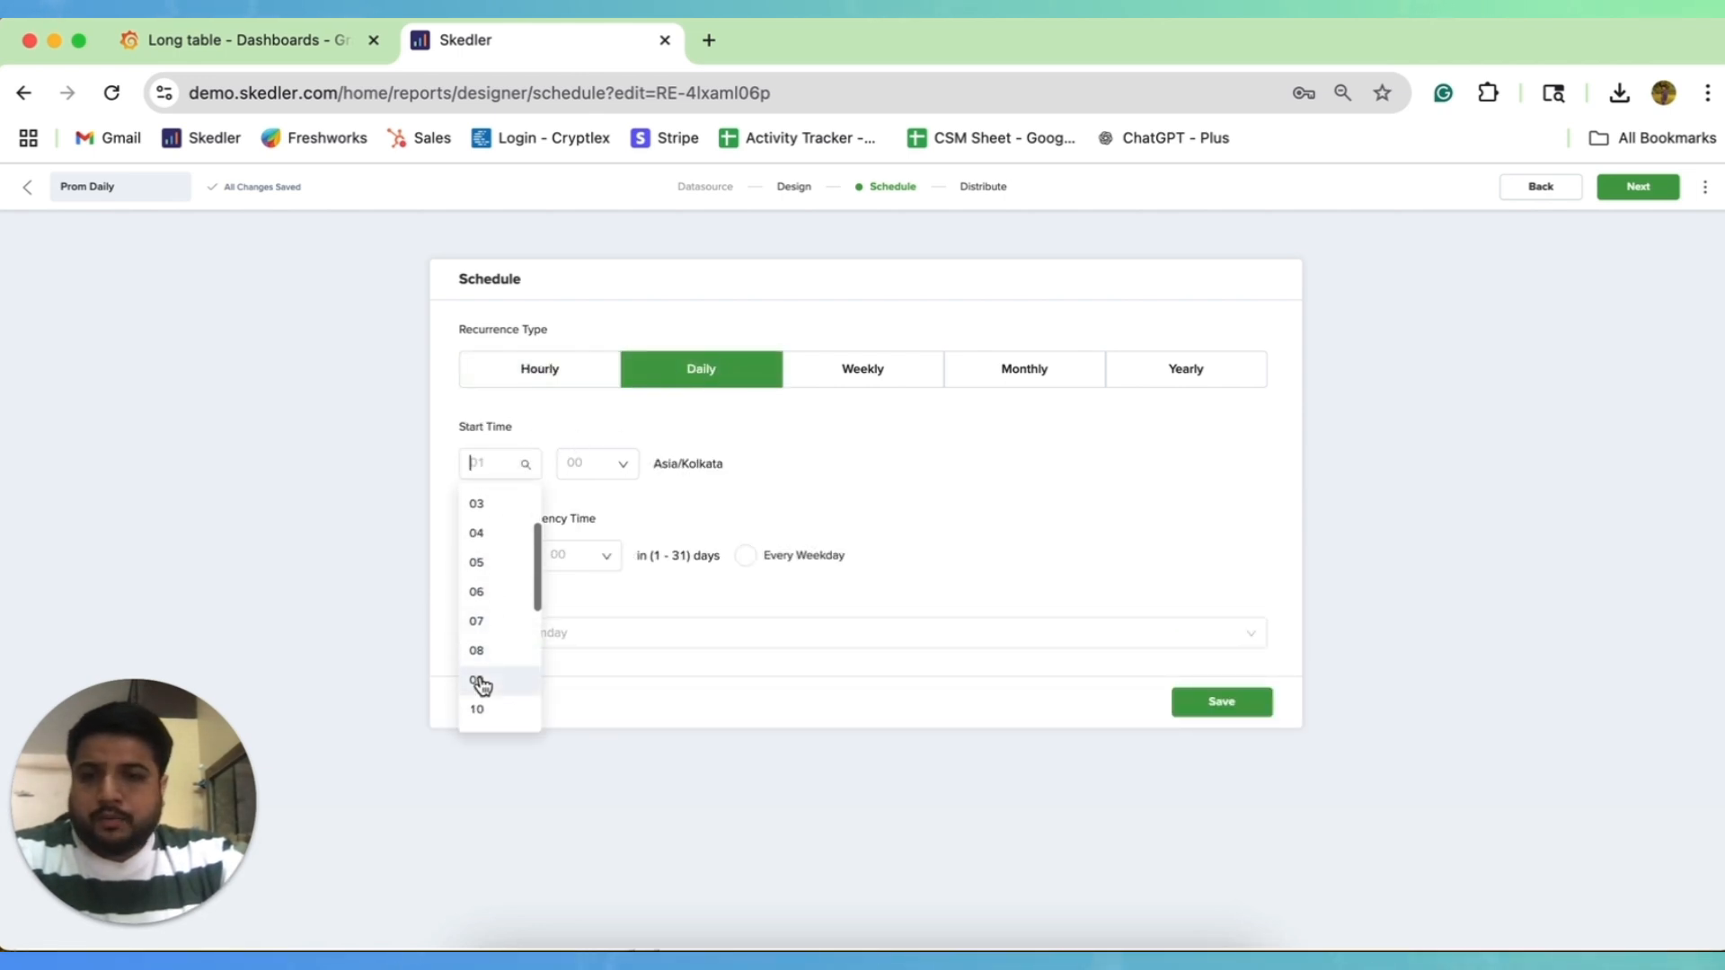
pyautogui.click(480, 652)
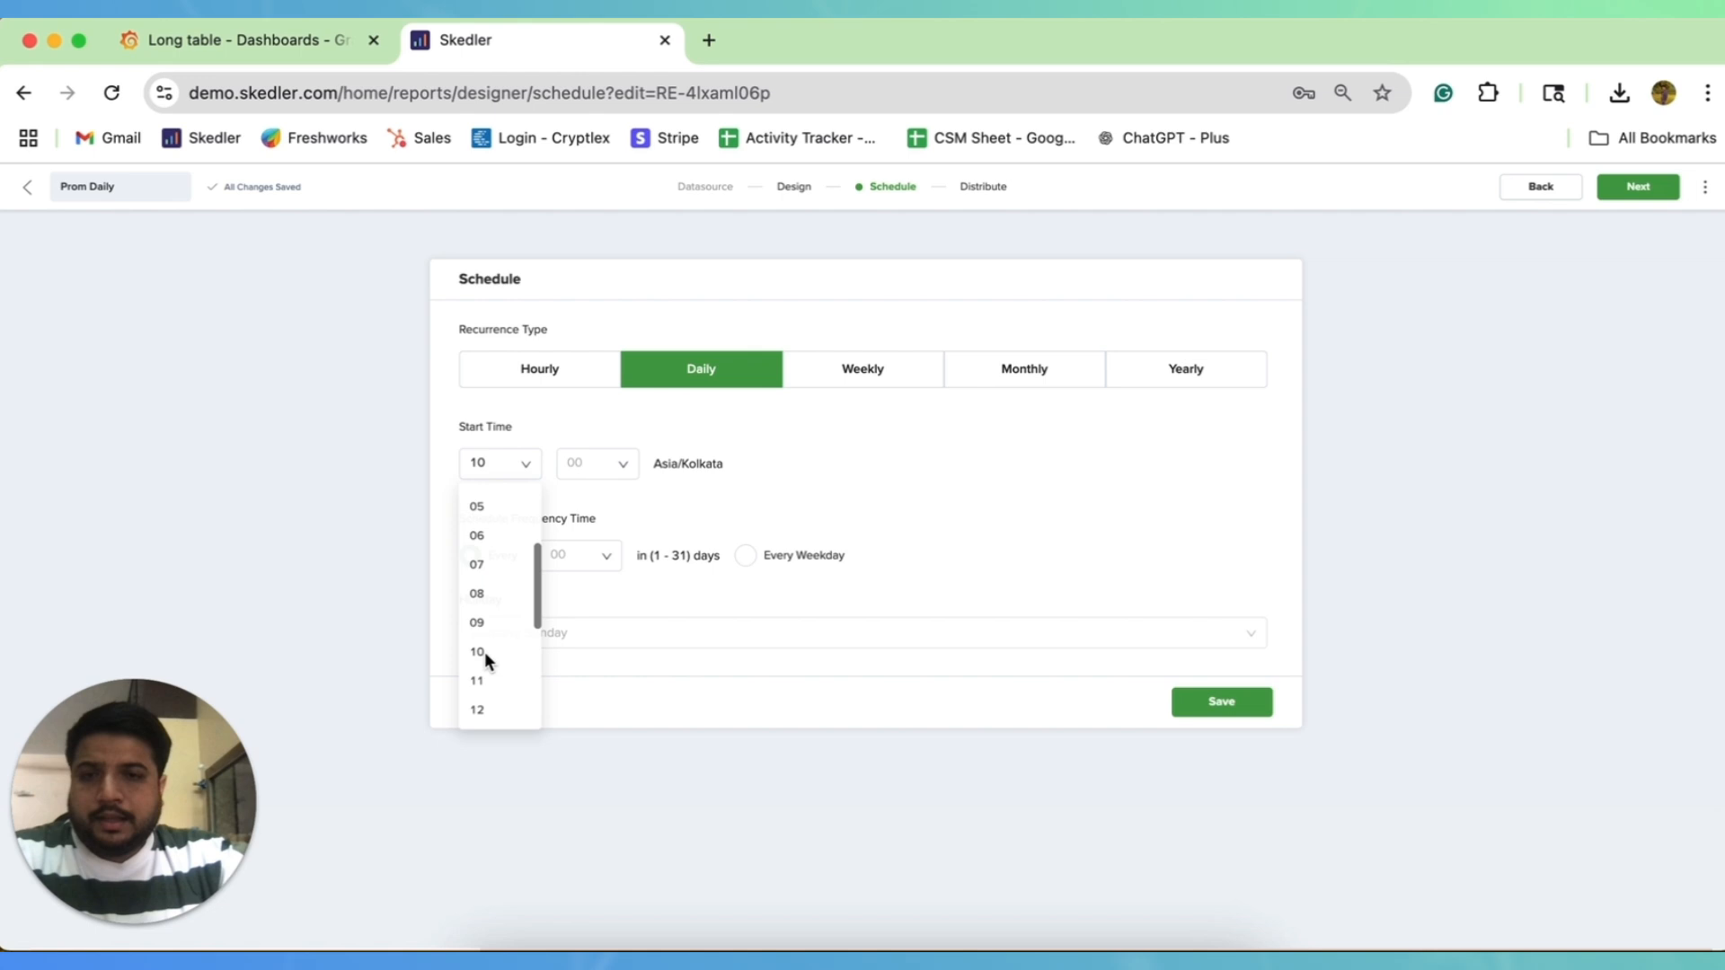
pyautogui.click(610, 465)
pyautogui.click(594, 506)
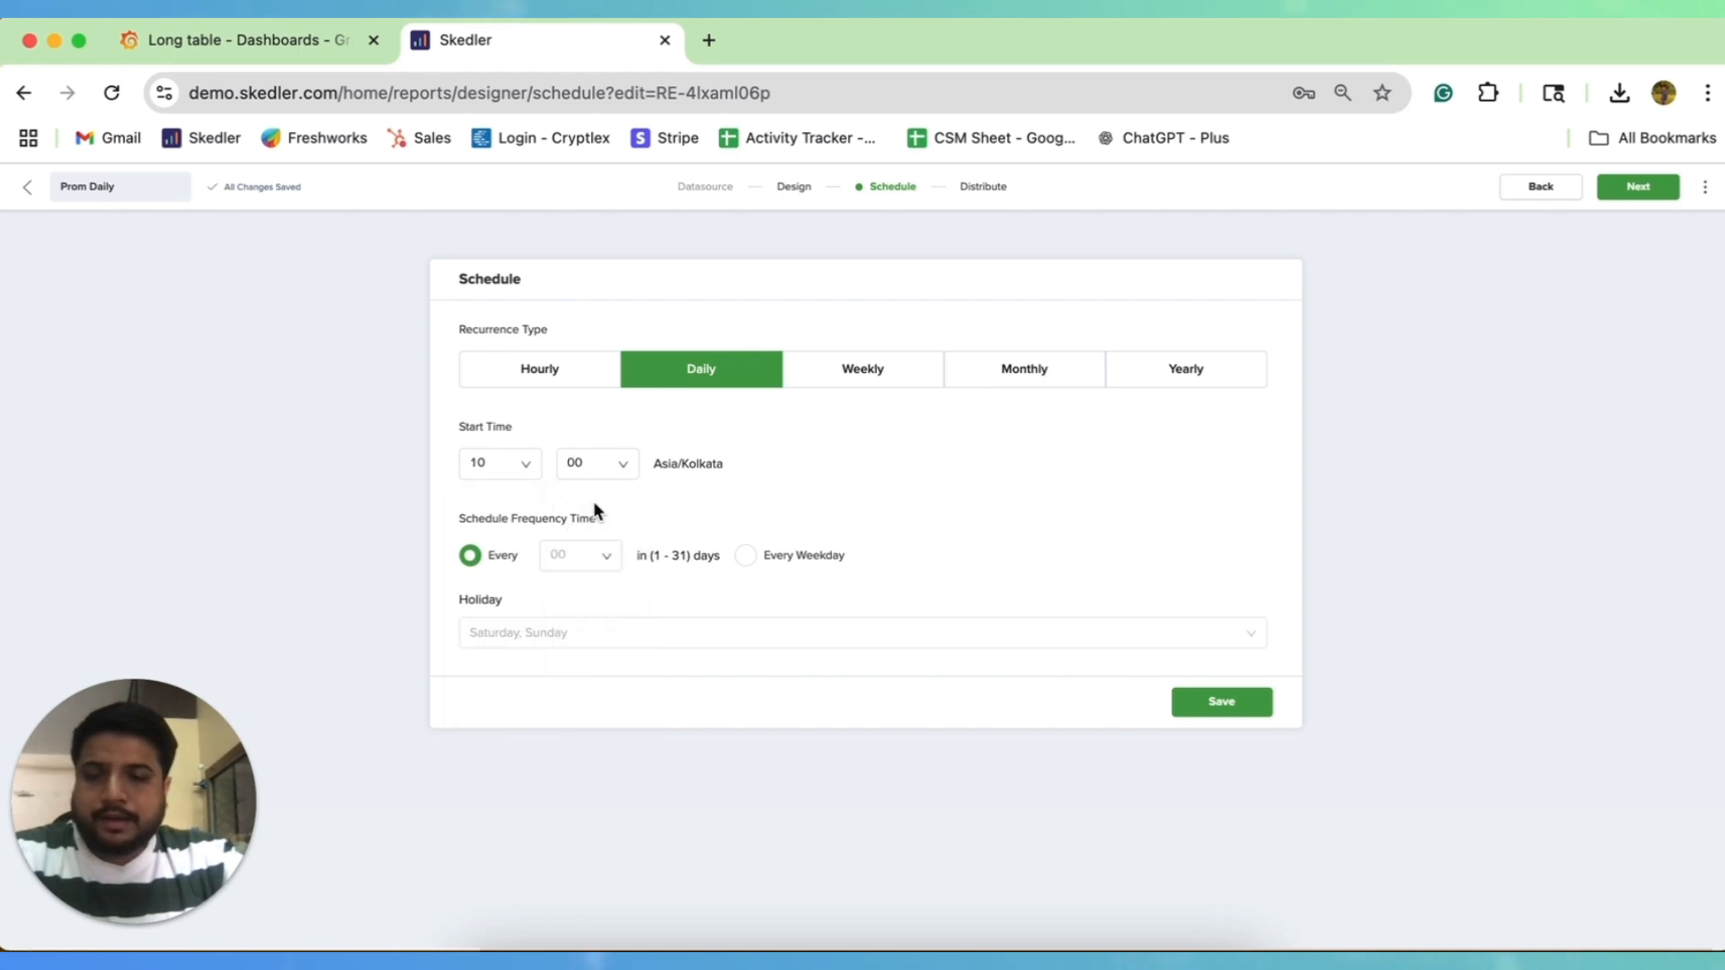
# - Set the schedule frequency to every 01 day, mark Saturday and Sunday as holidays, and save the schedule
pyautogui.click(579, 551)
pyautogui.write('1')
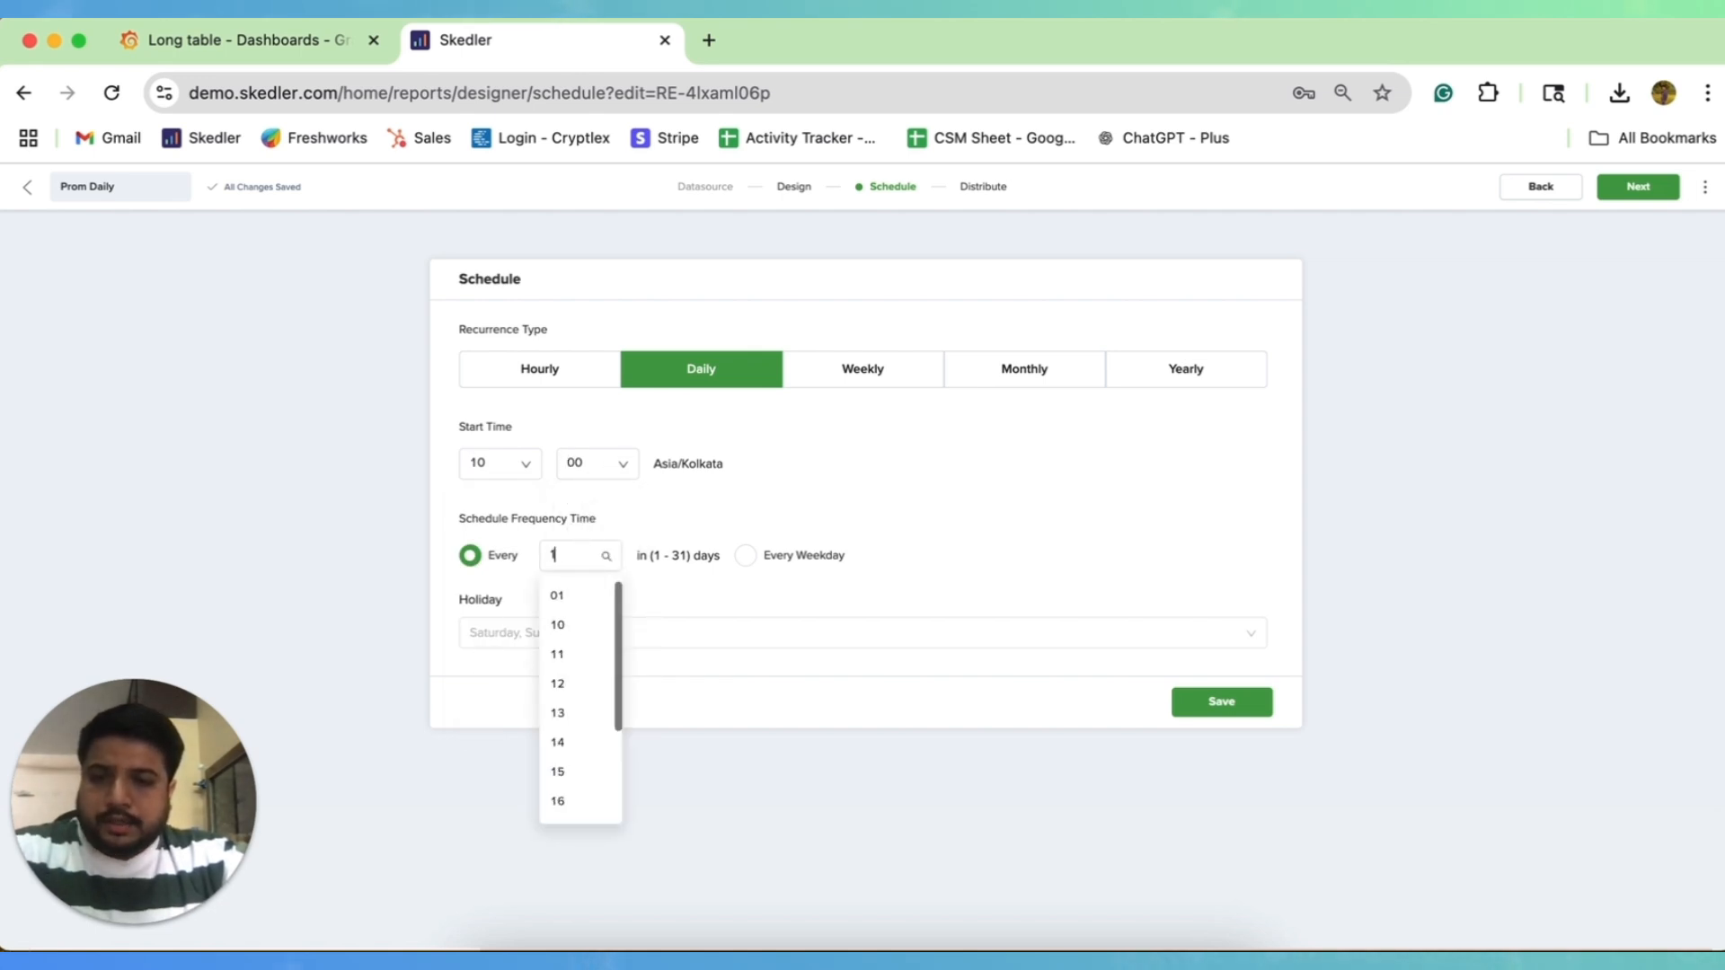
pyautogui.click(580, 595)
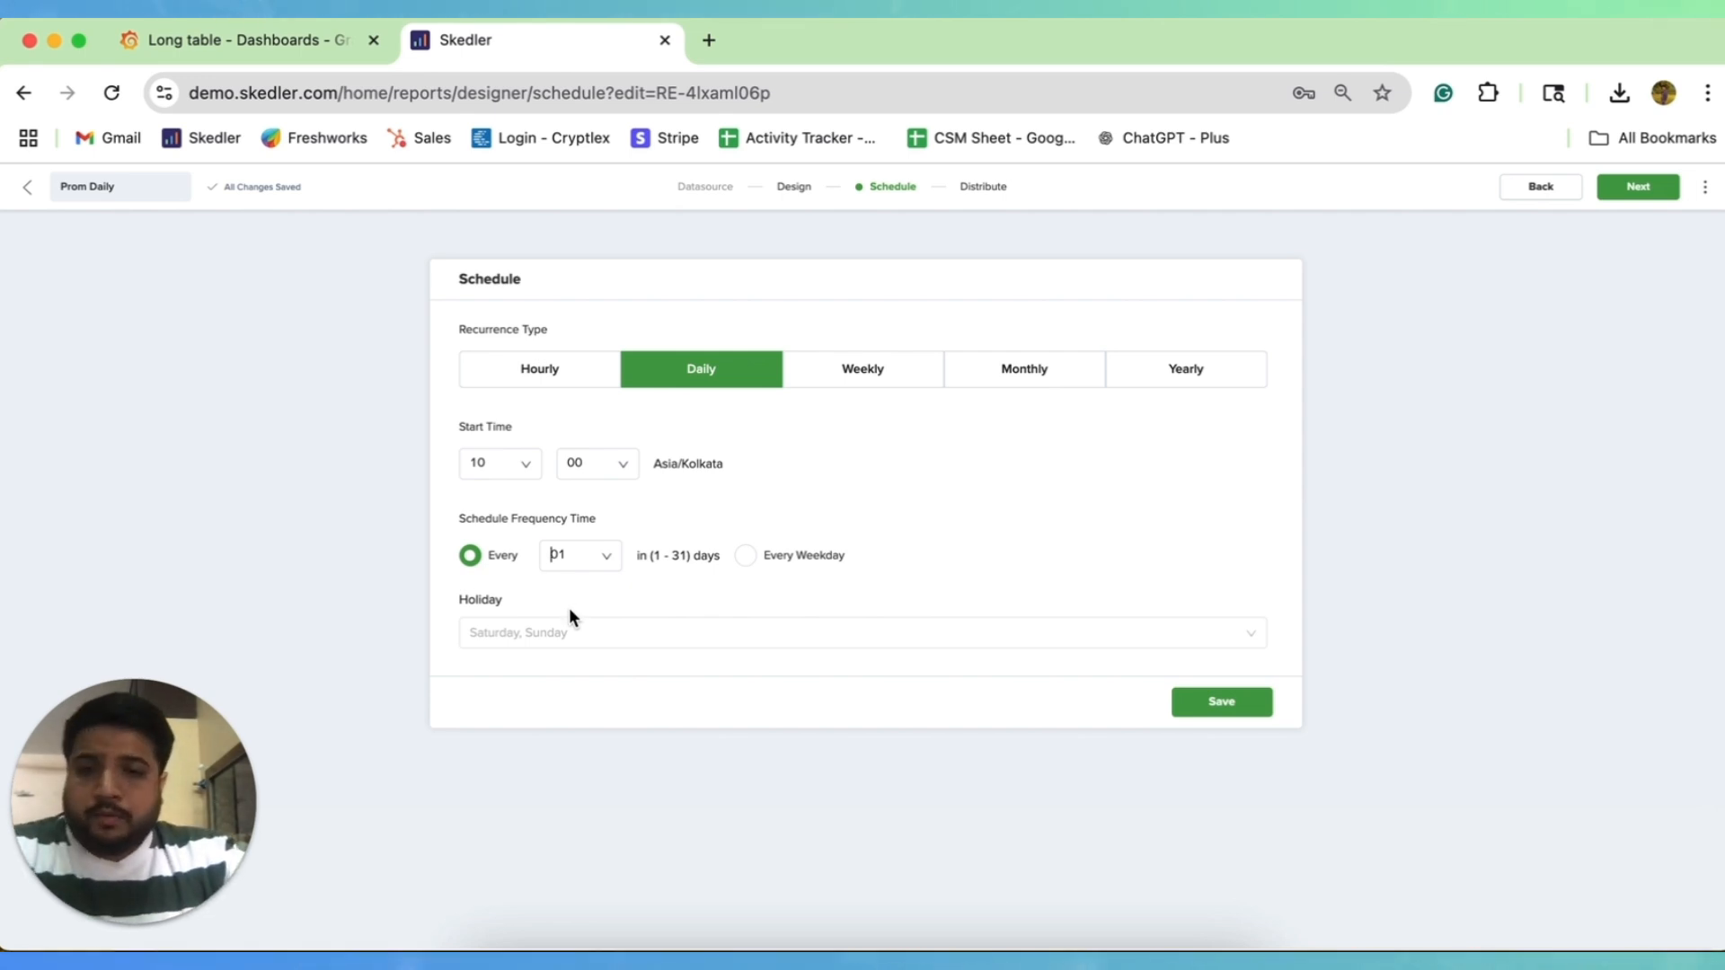
pyautogui.click(563, 633)
pyautogui.click(511, 820)
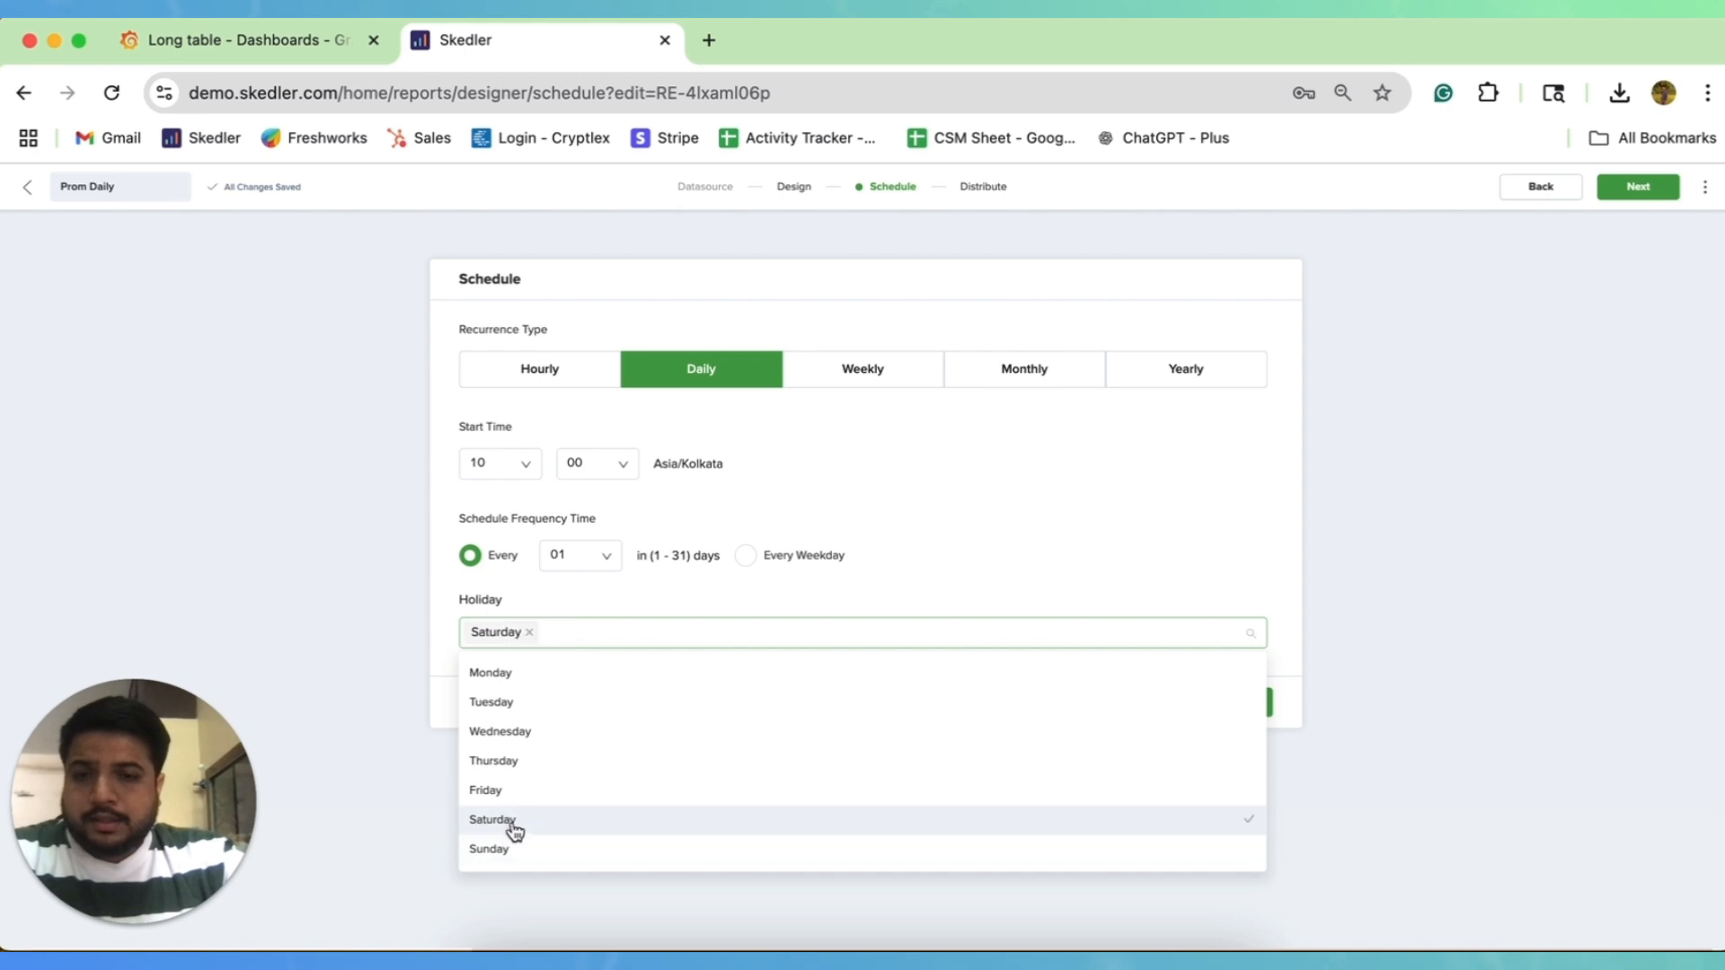
pyautogui.click(500, 850)
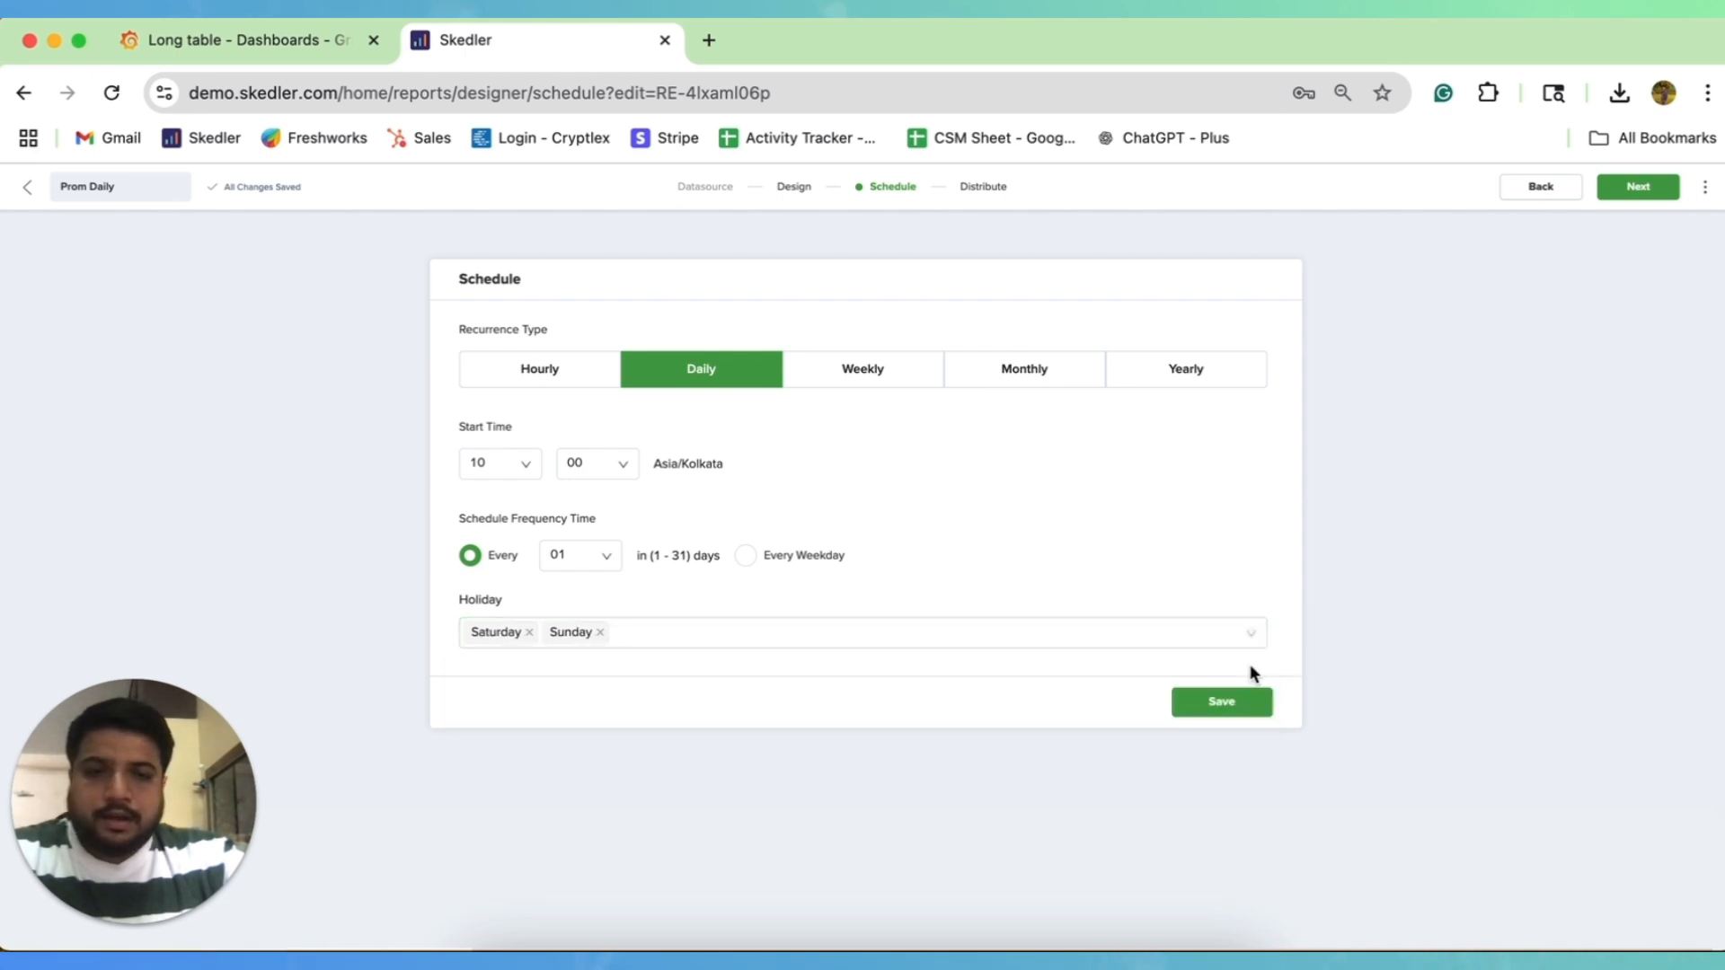
pyautogui.click(1243, 701)
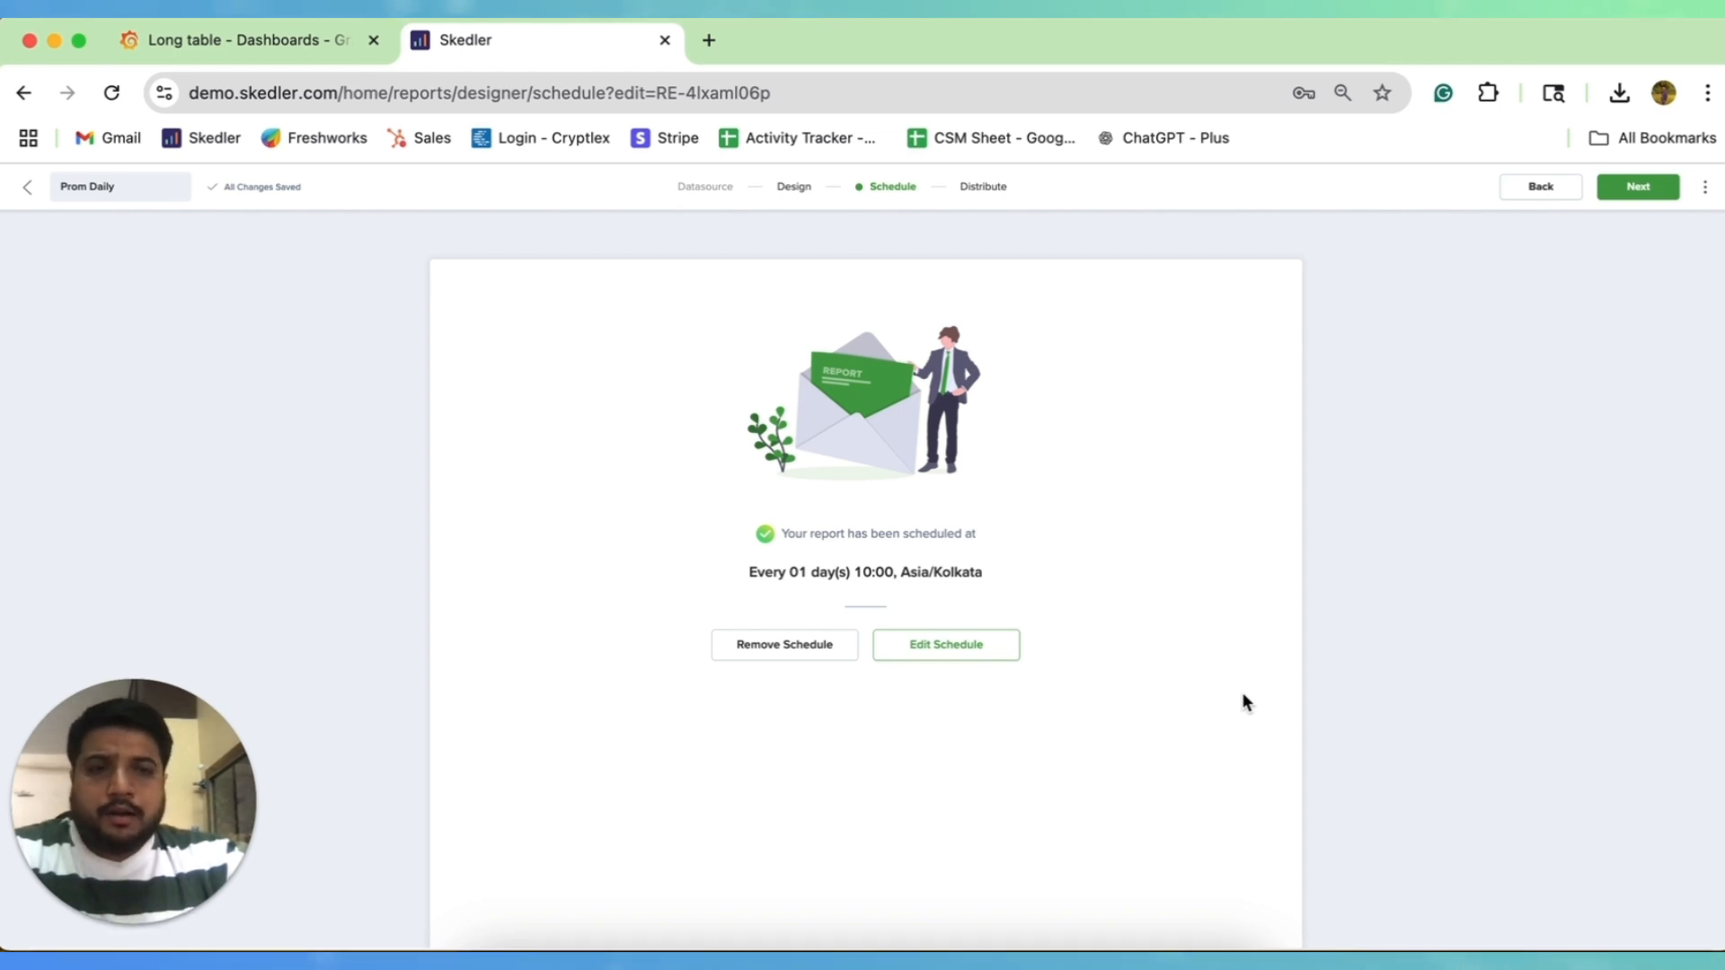
# - Continue to the distribution stage, check the available delivery channels, and finish the report without configuring any channel
pyautogui.click(1638, 186)
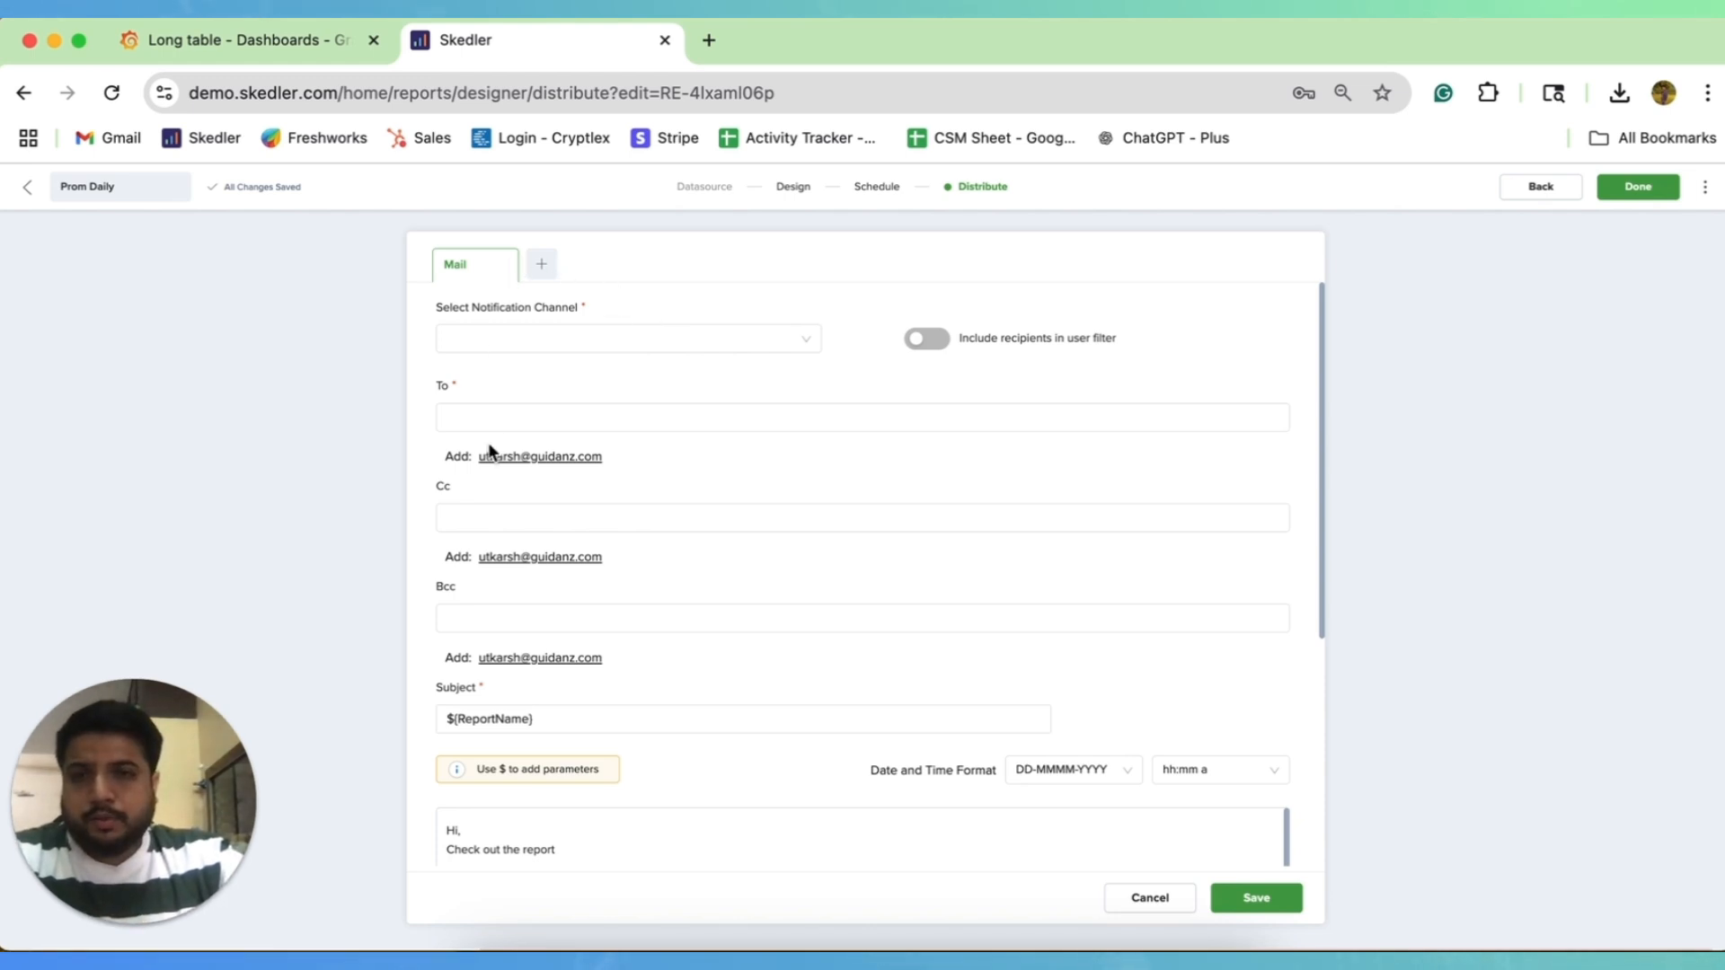
pyautogui.click(540, 269)
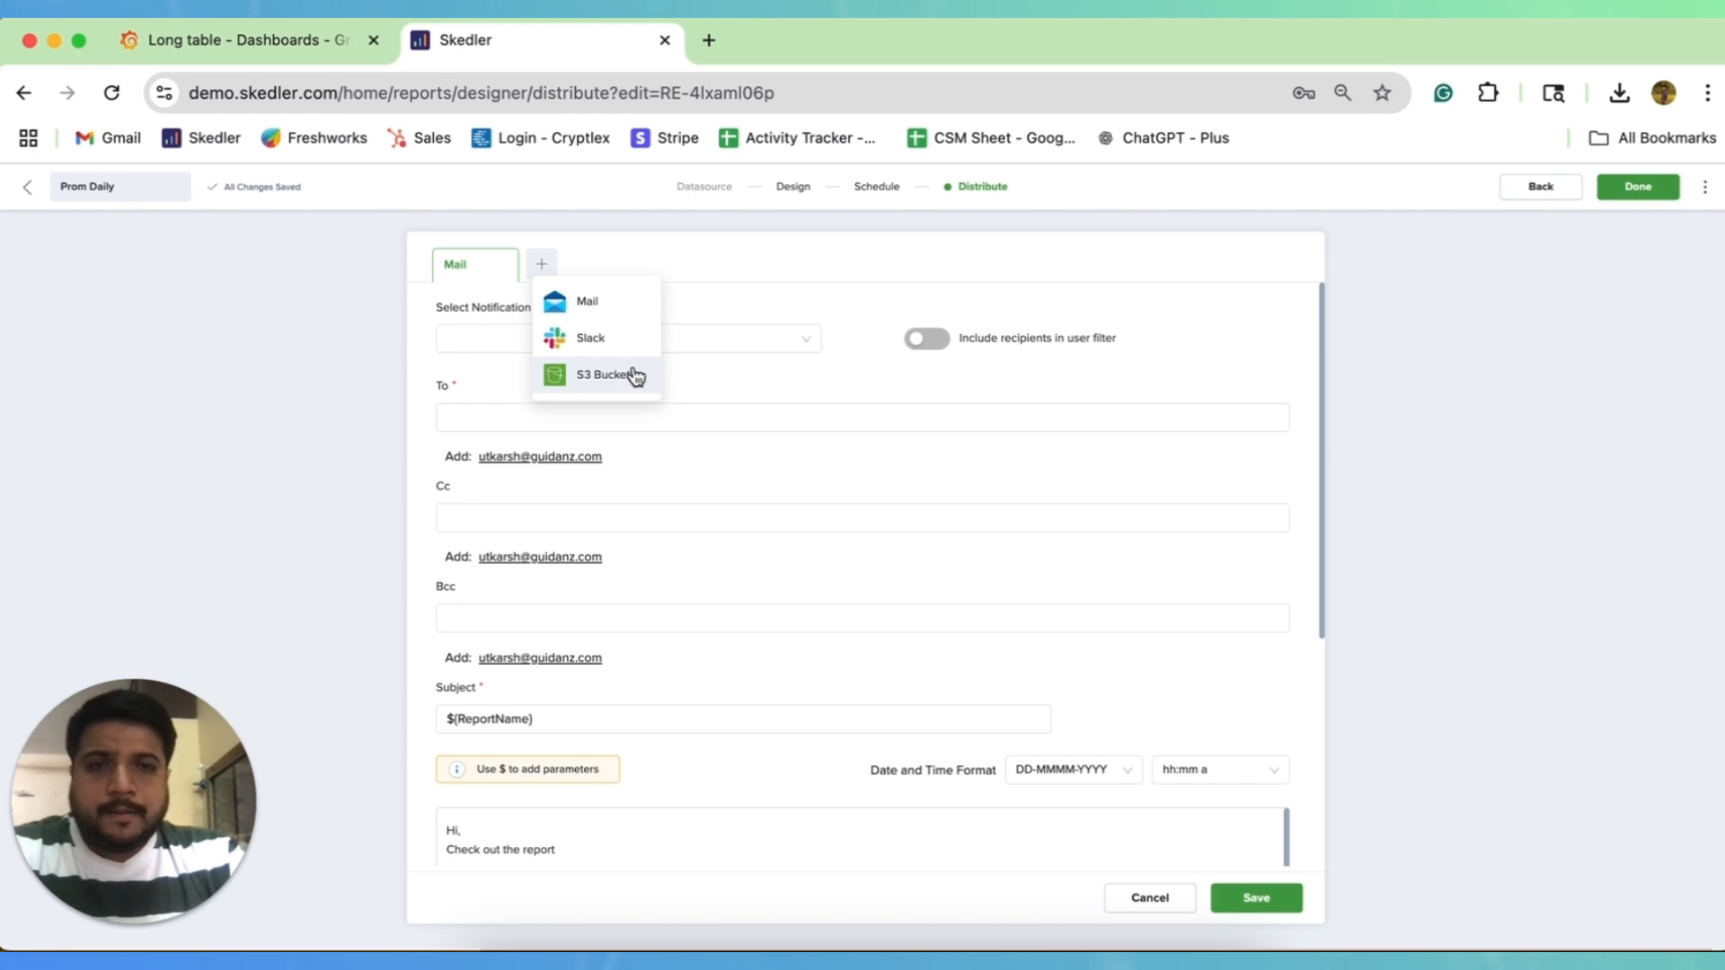
pyautogui.click(1636, 185)
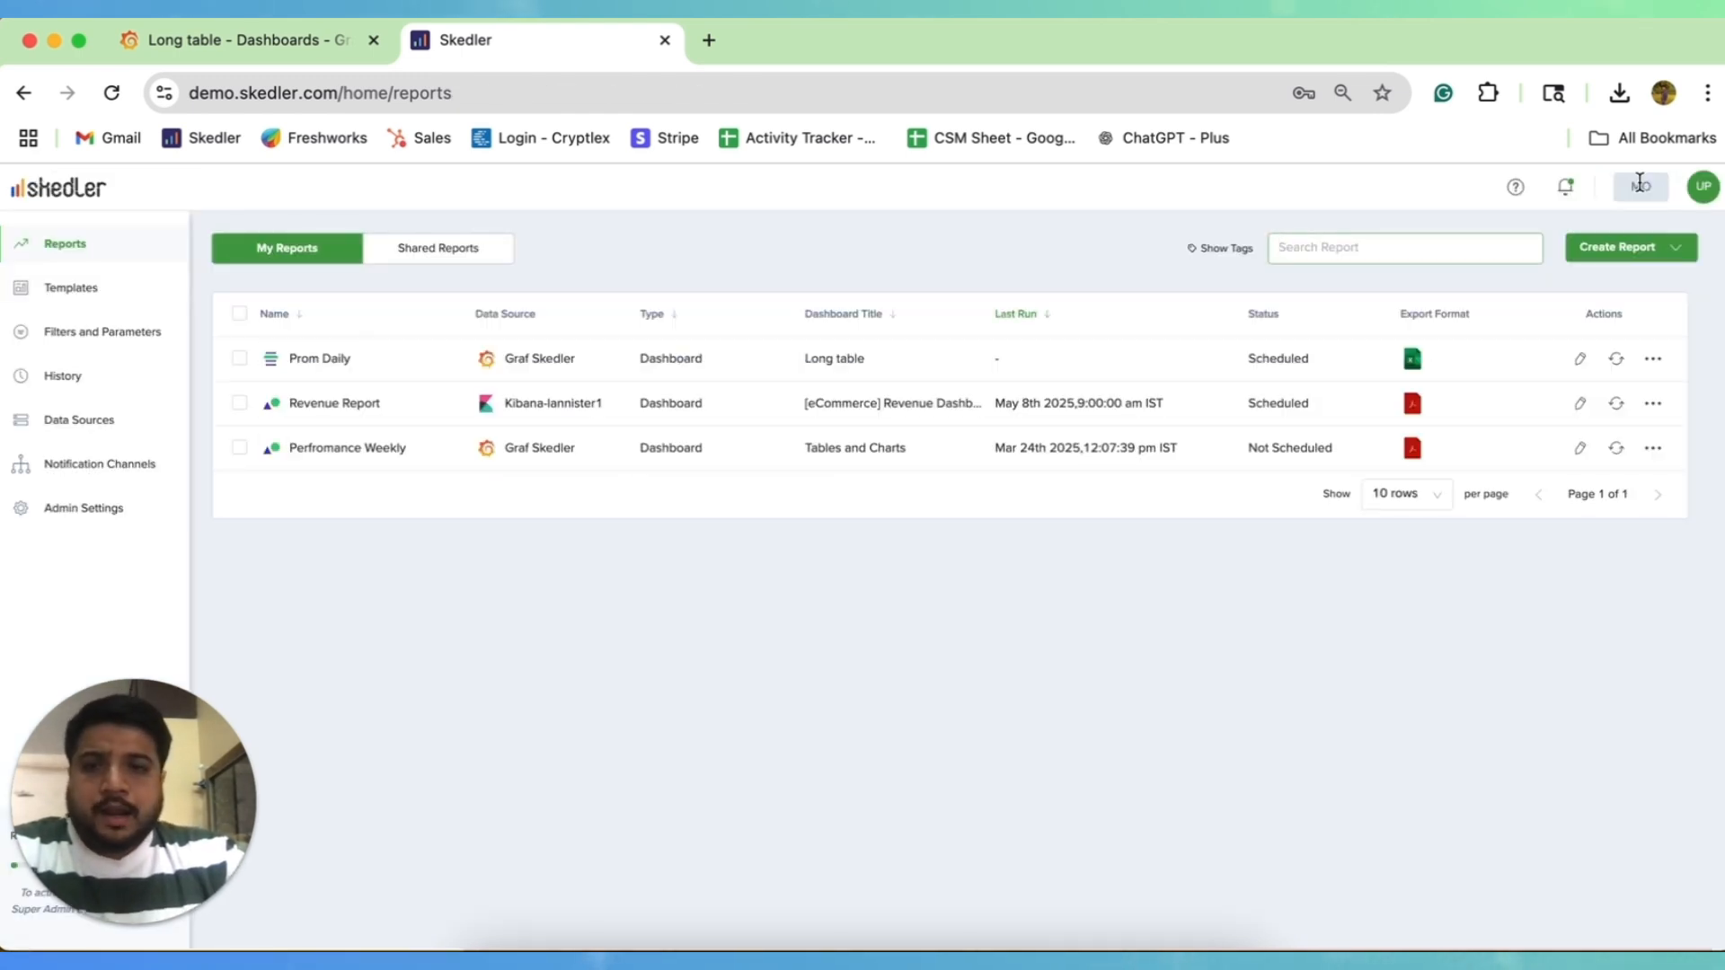
# - Generate the Prom Daily report immediately, download its Excel file, and look over the report's other available actions
pyautogui.click(1617, 360)
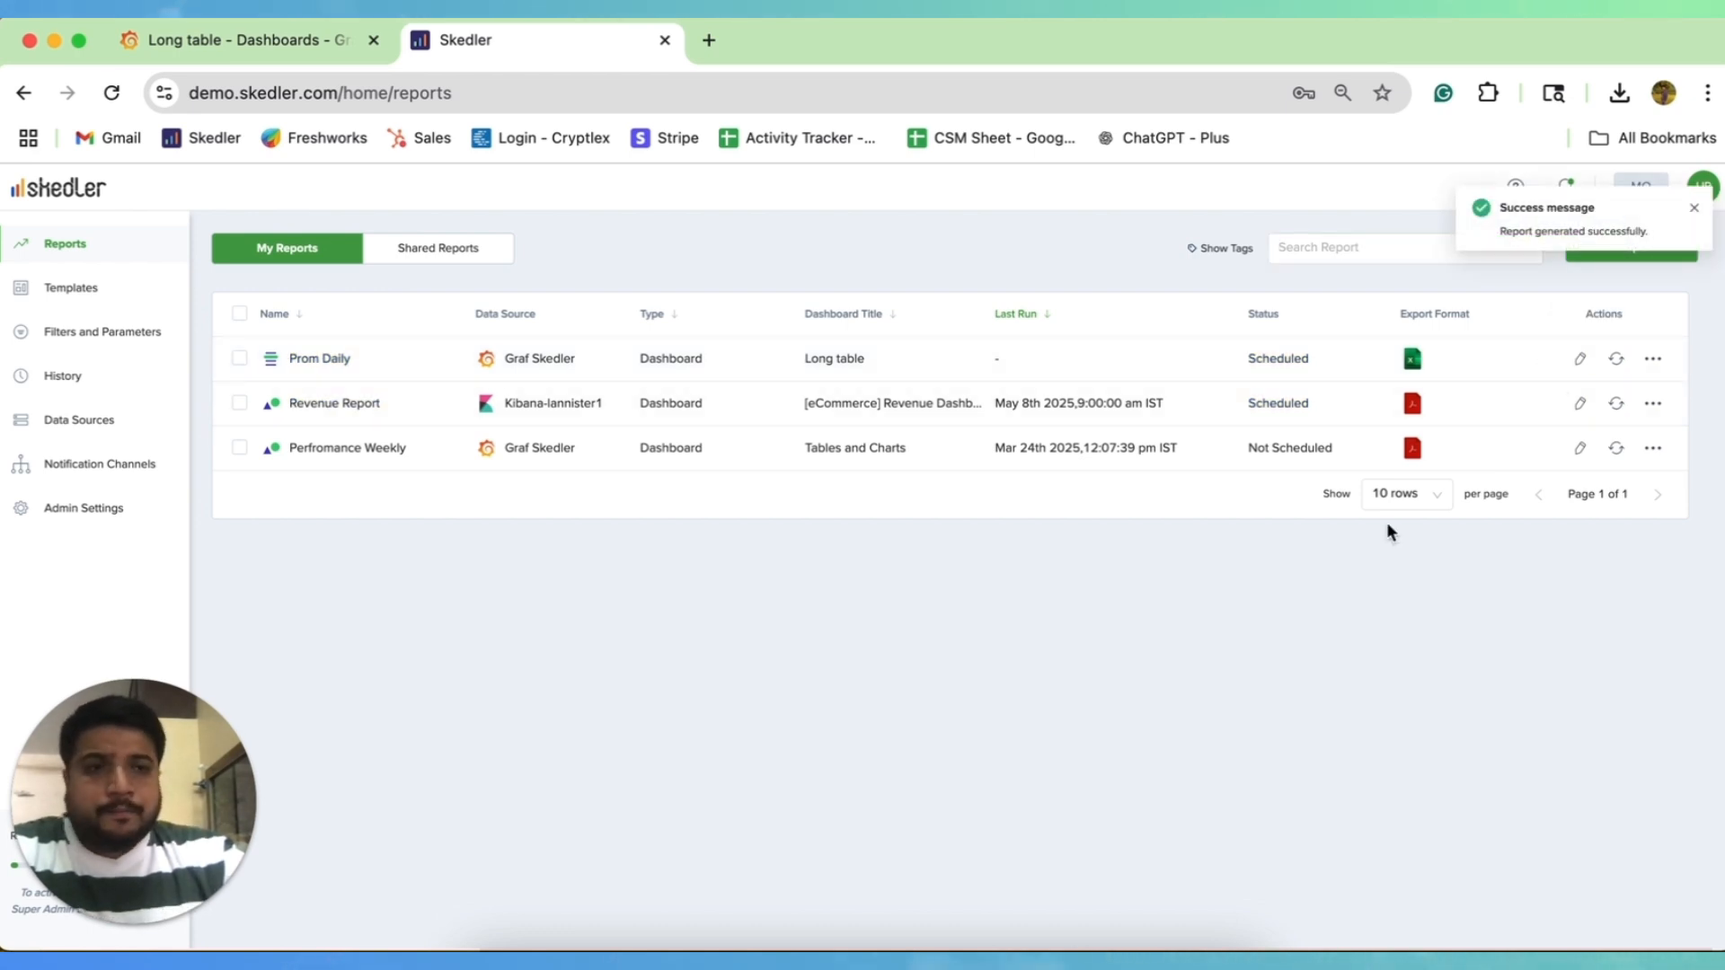
pyautogui.click(1413, 359)
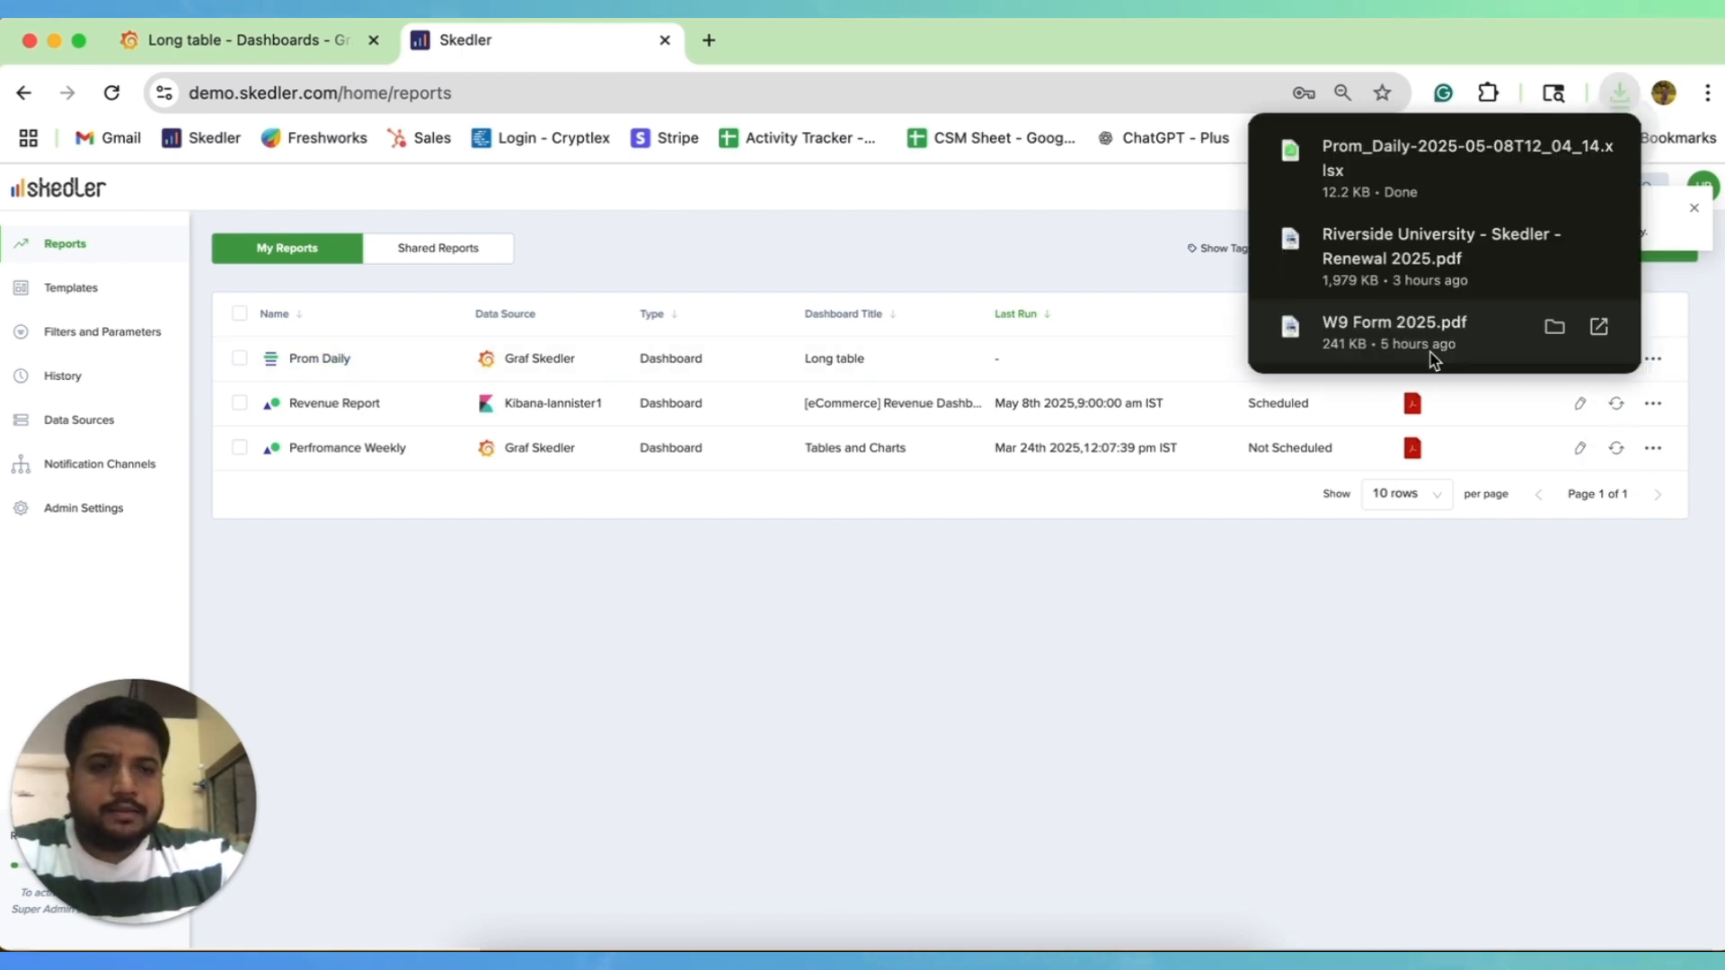
pyautogui.click(1653, 359)
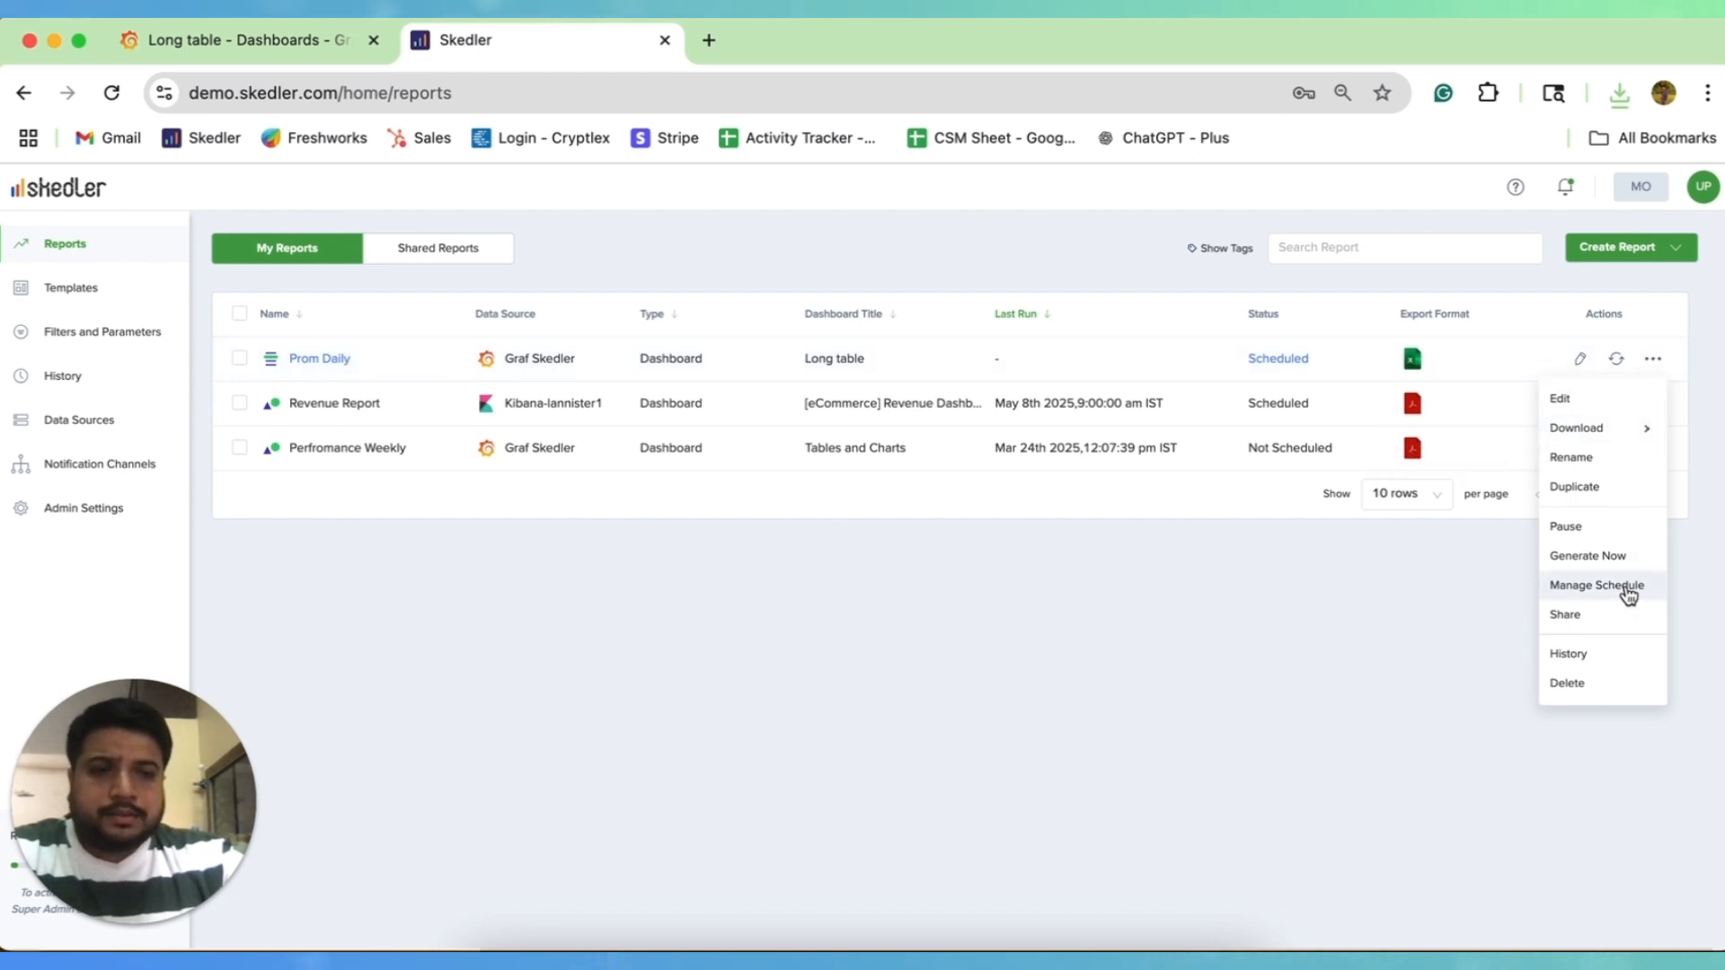
pyautogui.click(1374, 650)
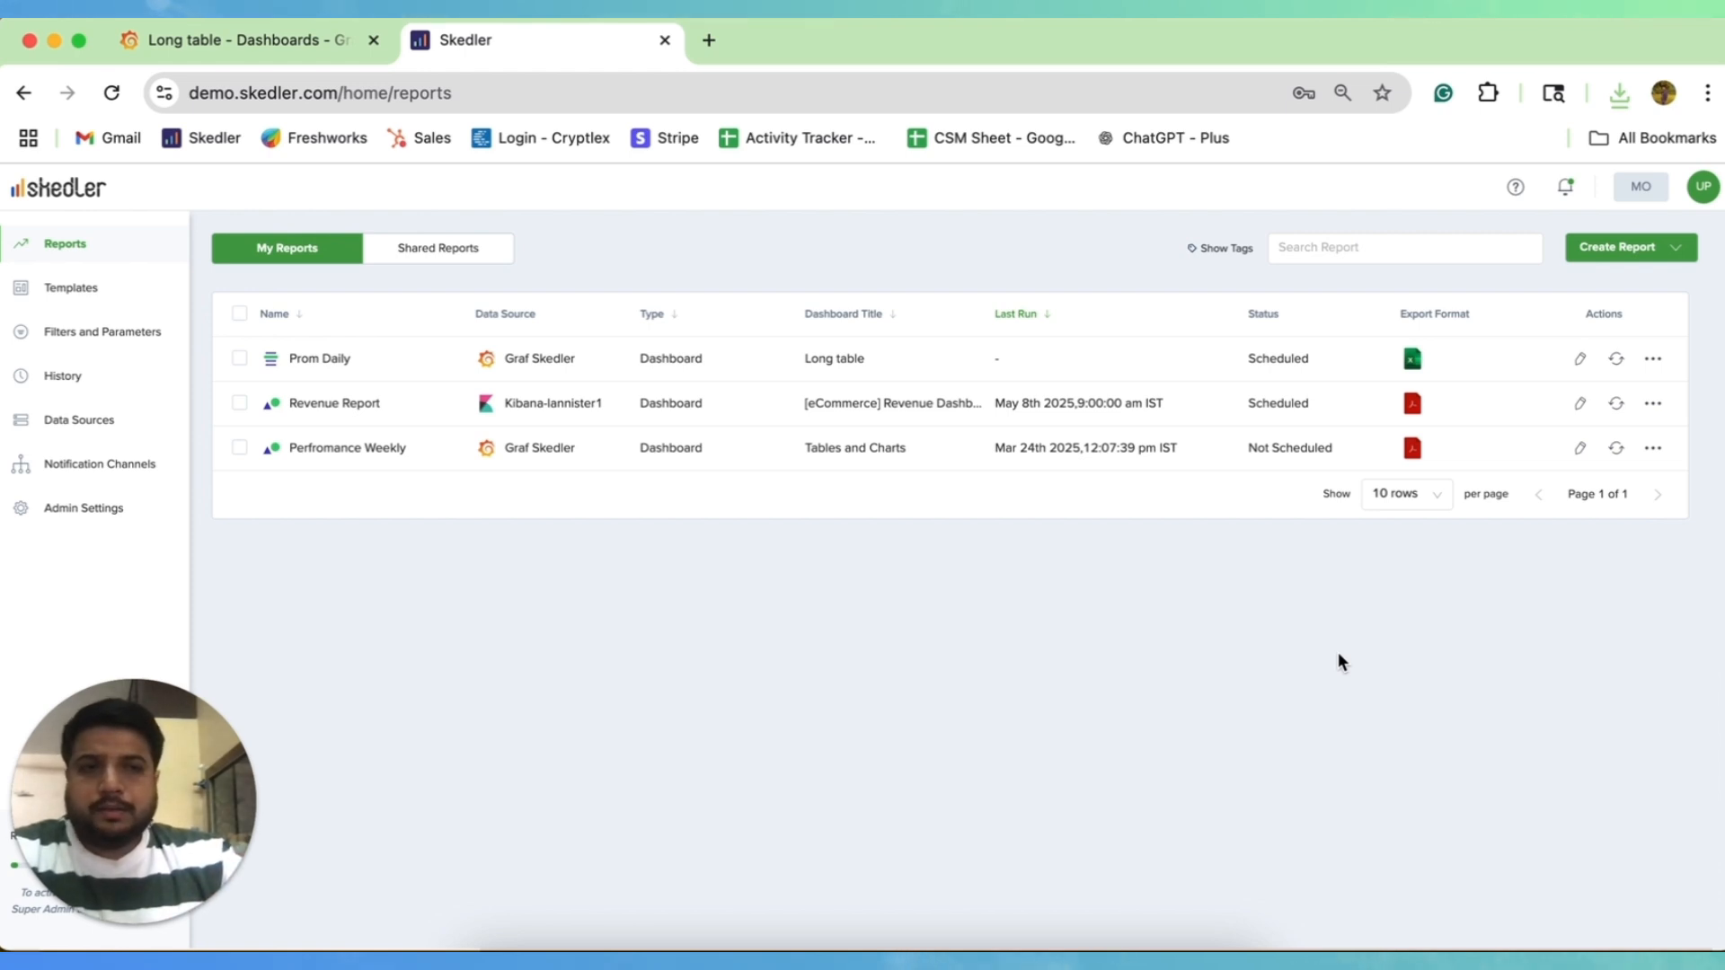
# - Open the downloaded Prom Daily Excel file and examine the rows in the prometheus_series and prometheus_info sheets
pyautogui.click(1626, 95)
pyautogui.click(1464, 213)
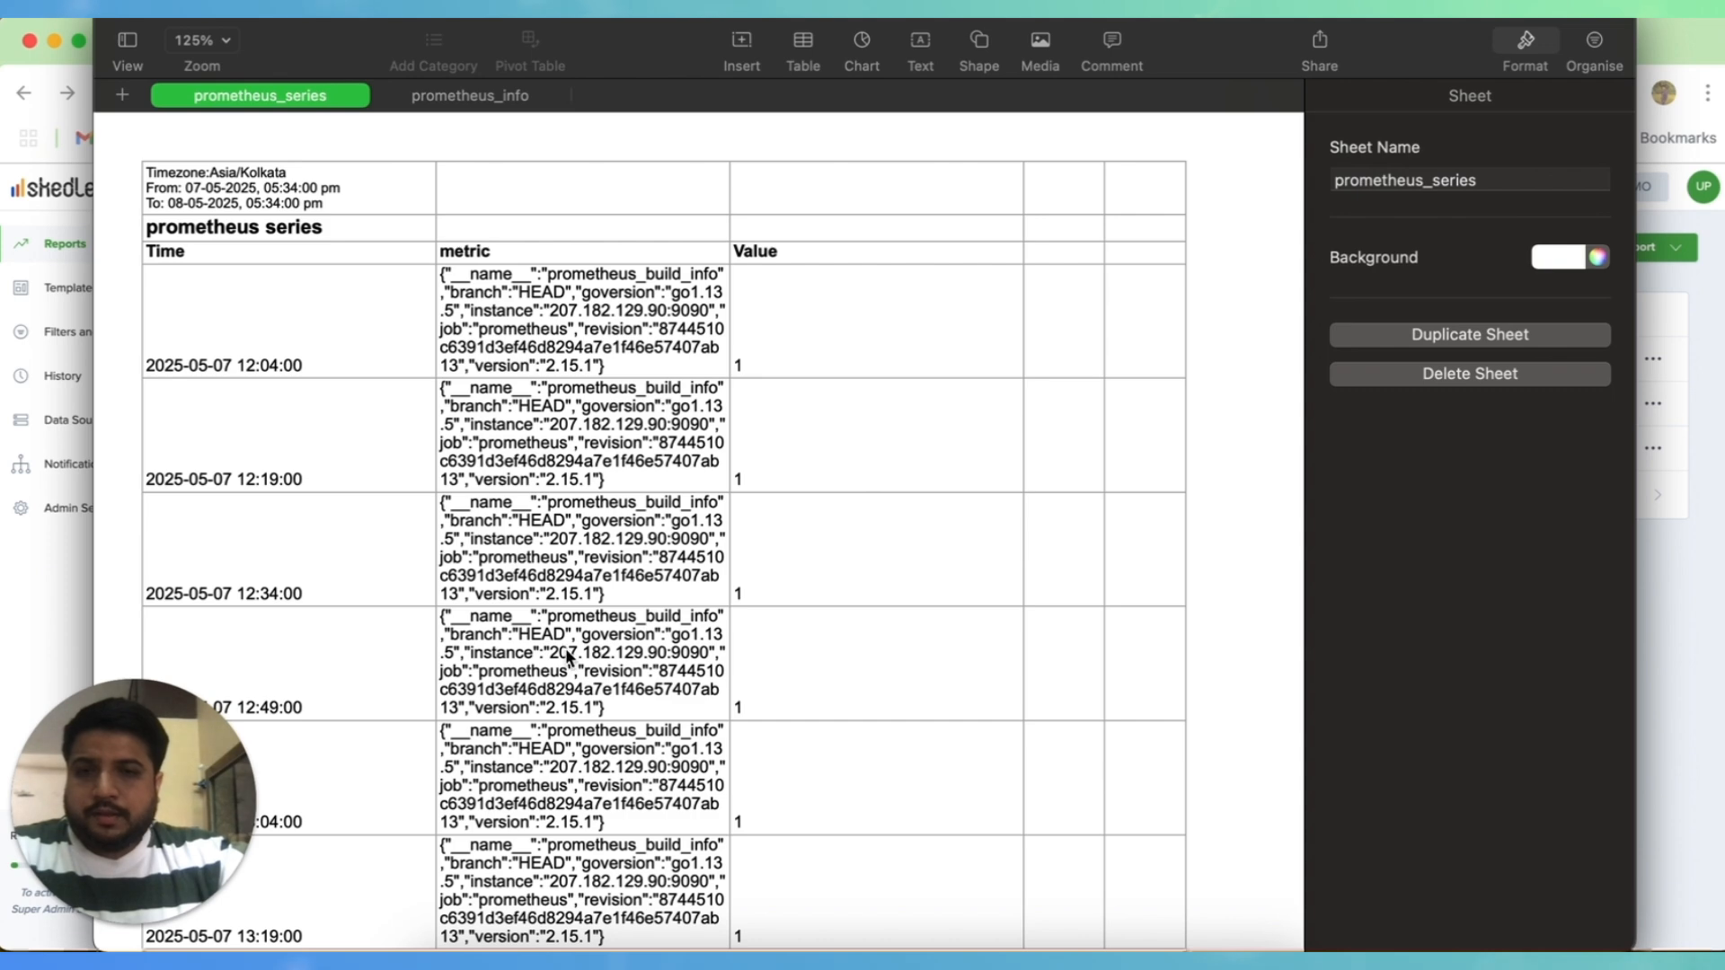
pyautogui.scroll(-5, 564, 649)
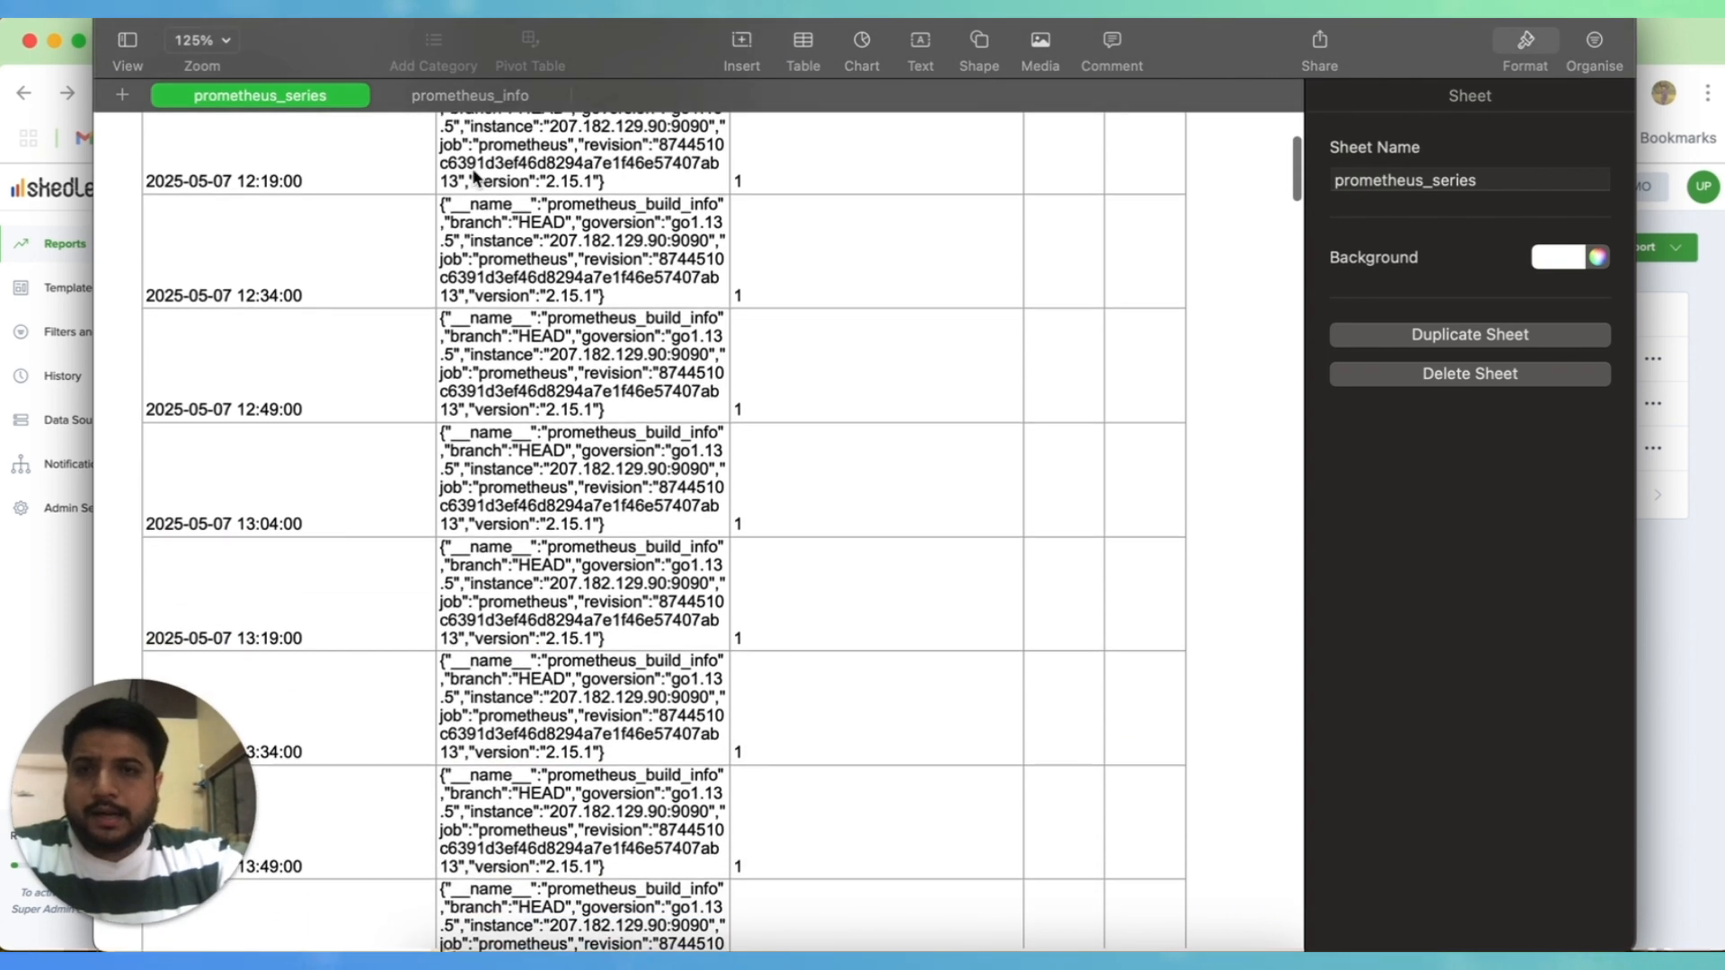
pyautogui.click(469, 95)
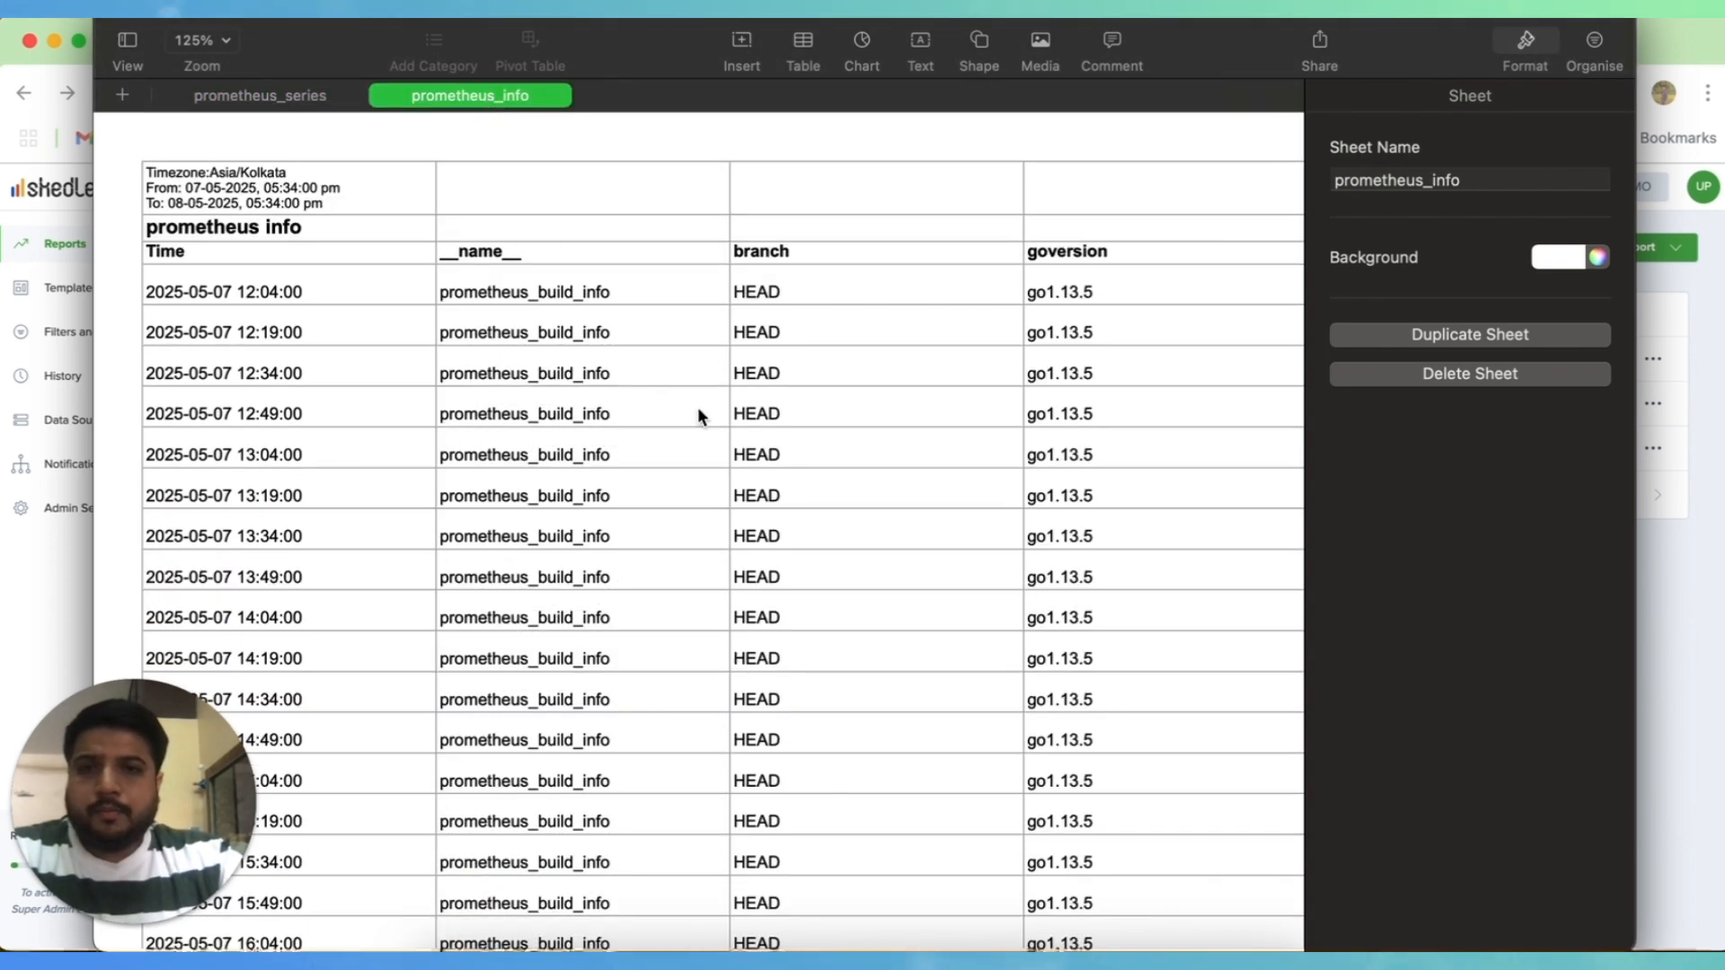
pyautogui.scroll(-5, 697, 407)
pyautogui.scroll(-15, 698, 415)
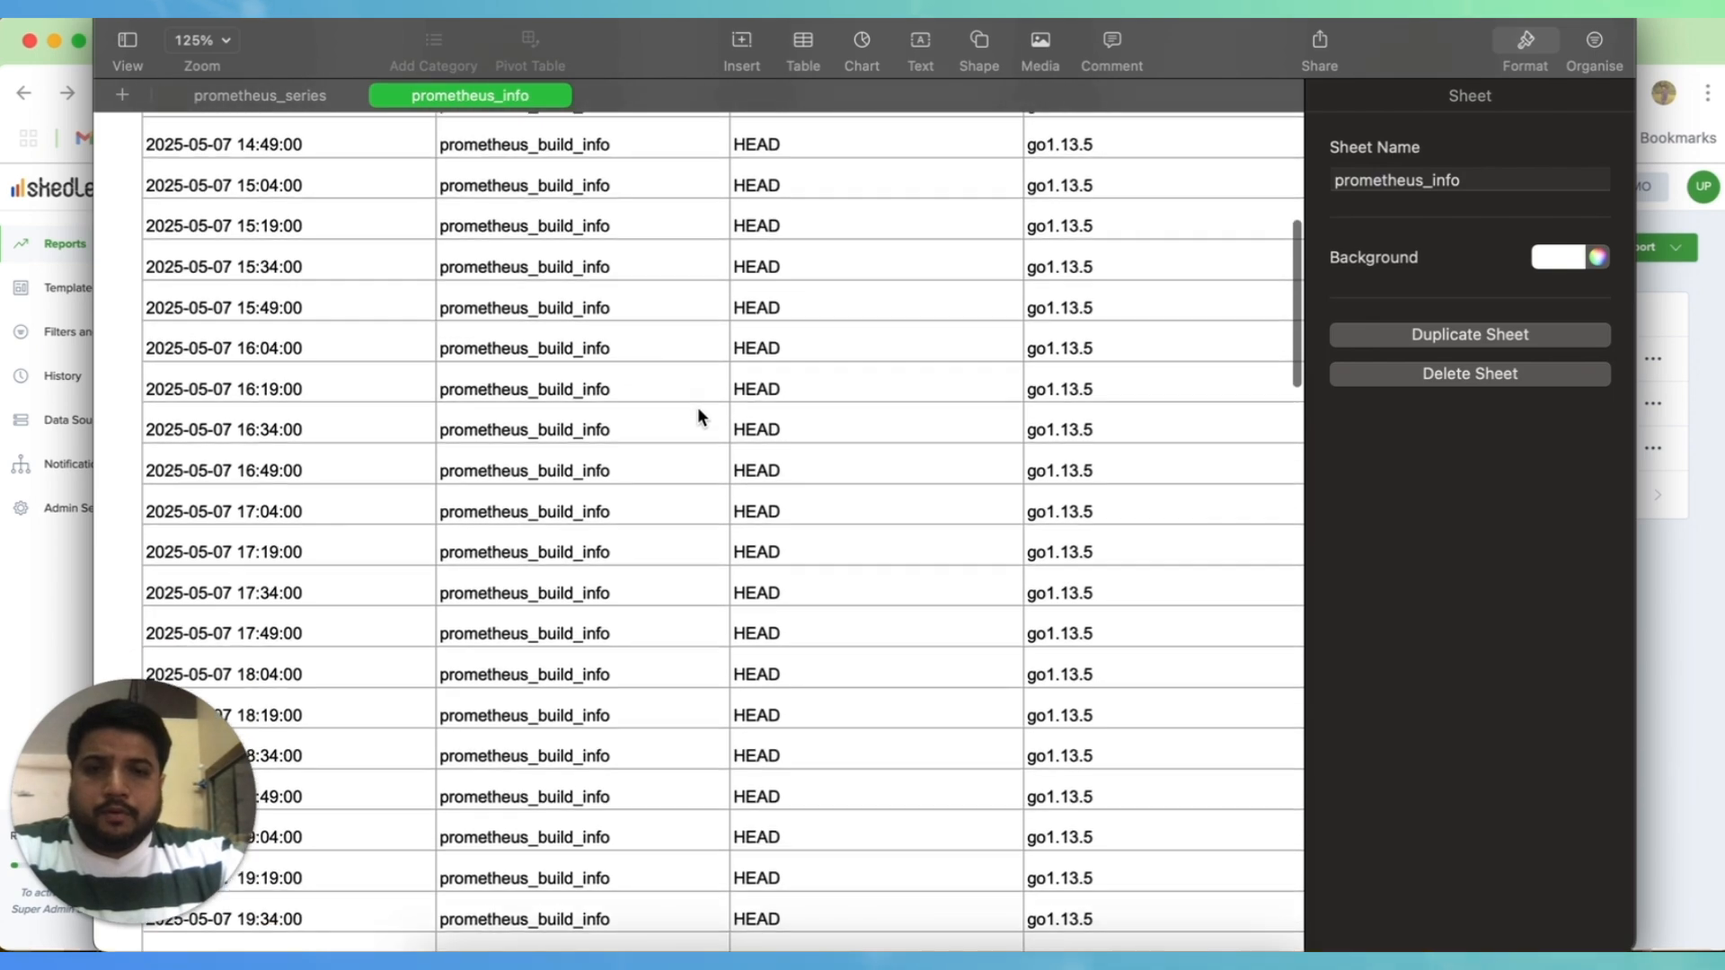
pyautogui.scroll(-20, 698, 410)
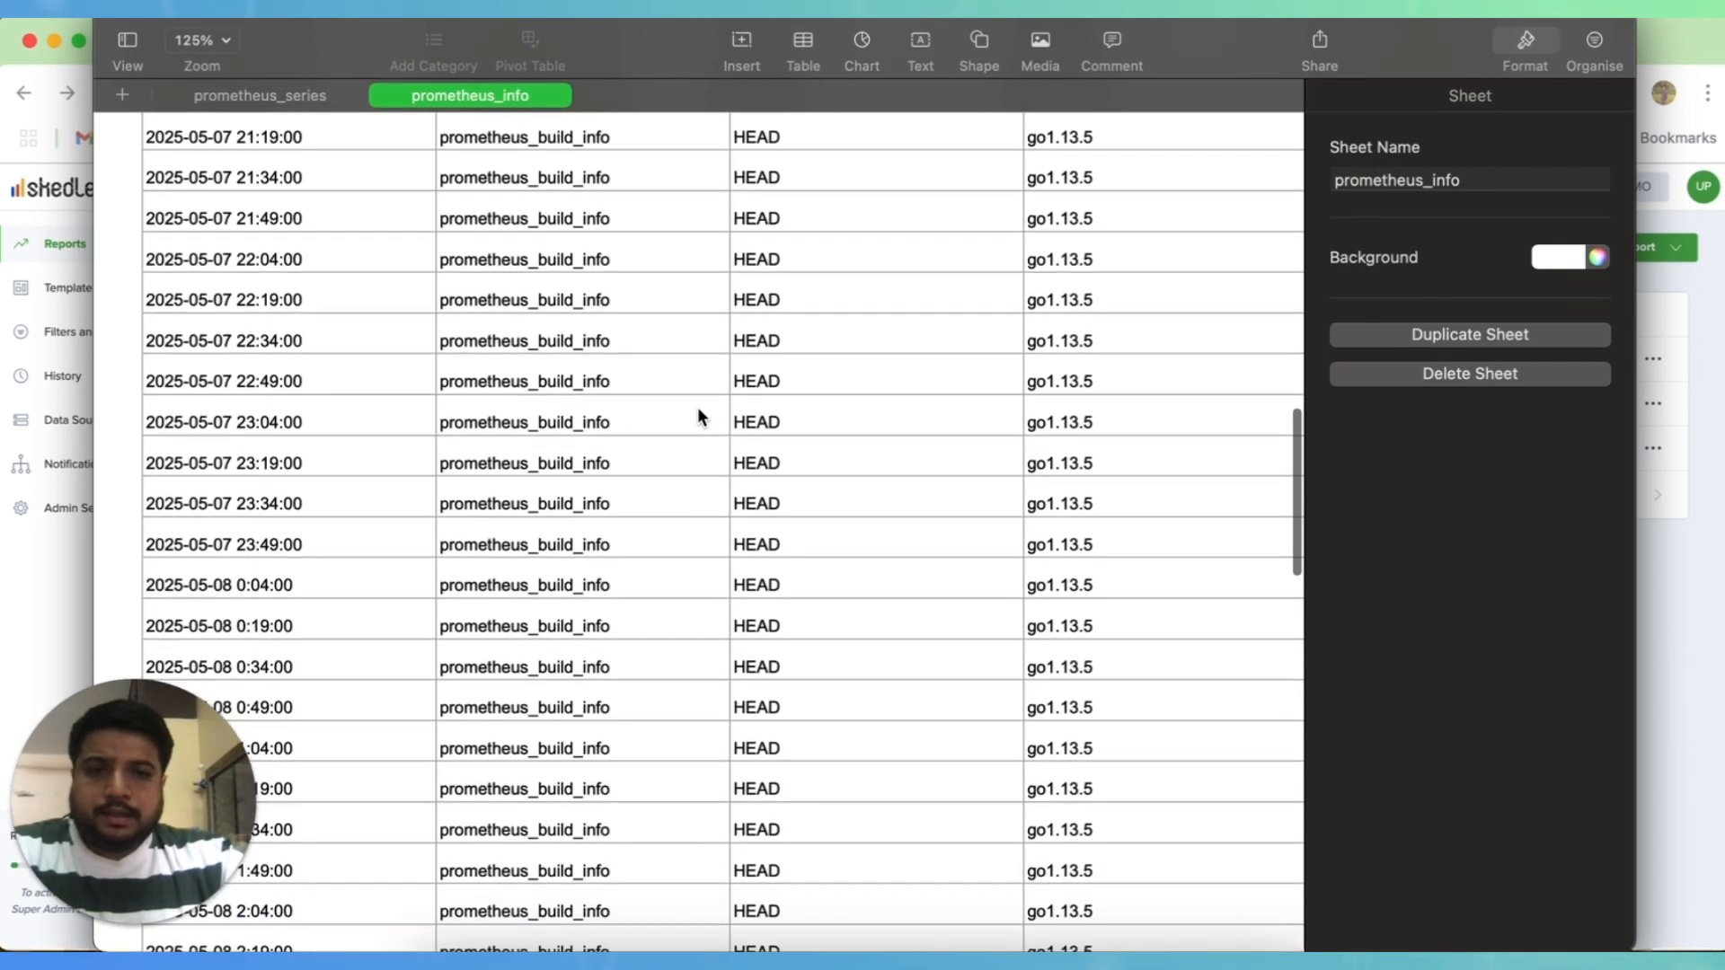
pyautogui.scroll(-12, 700, 416)
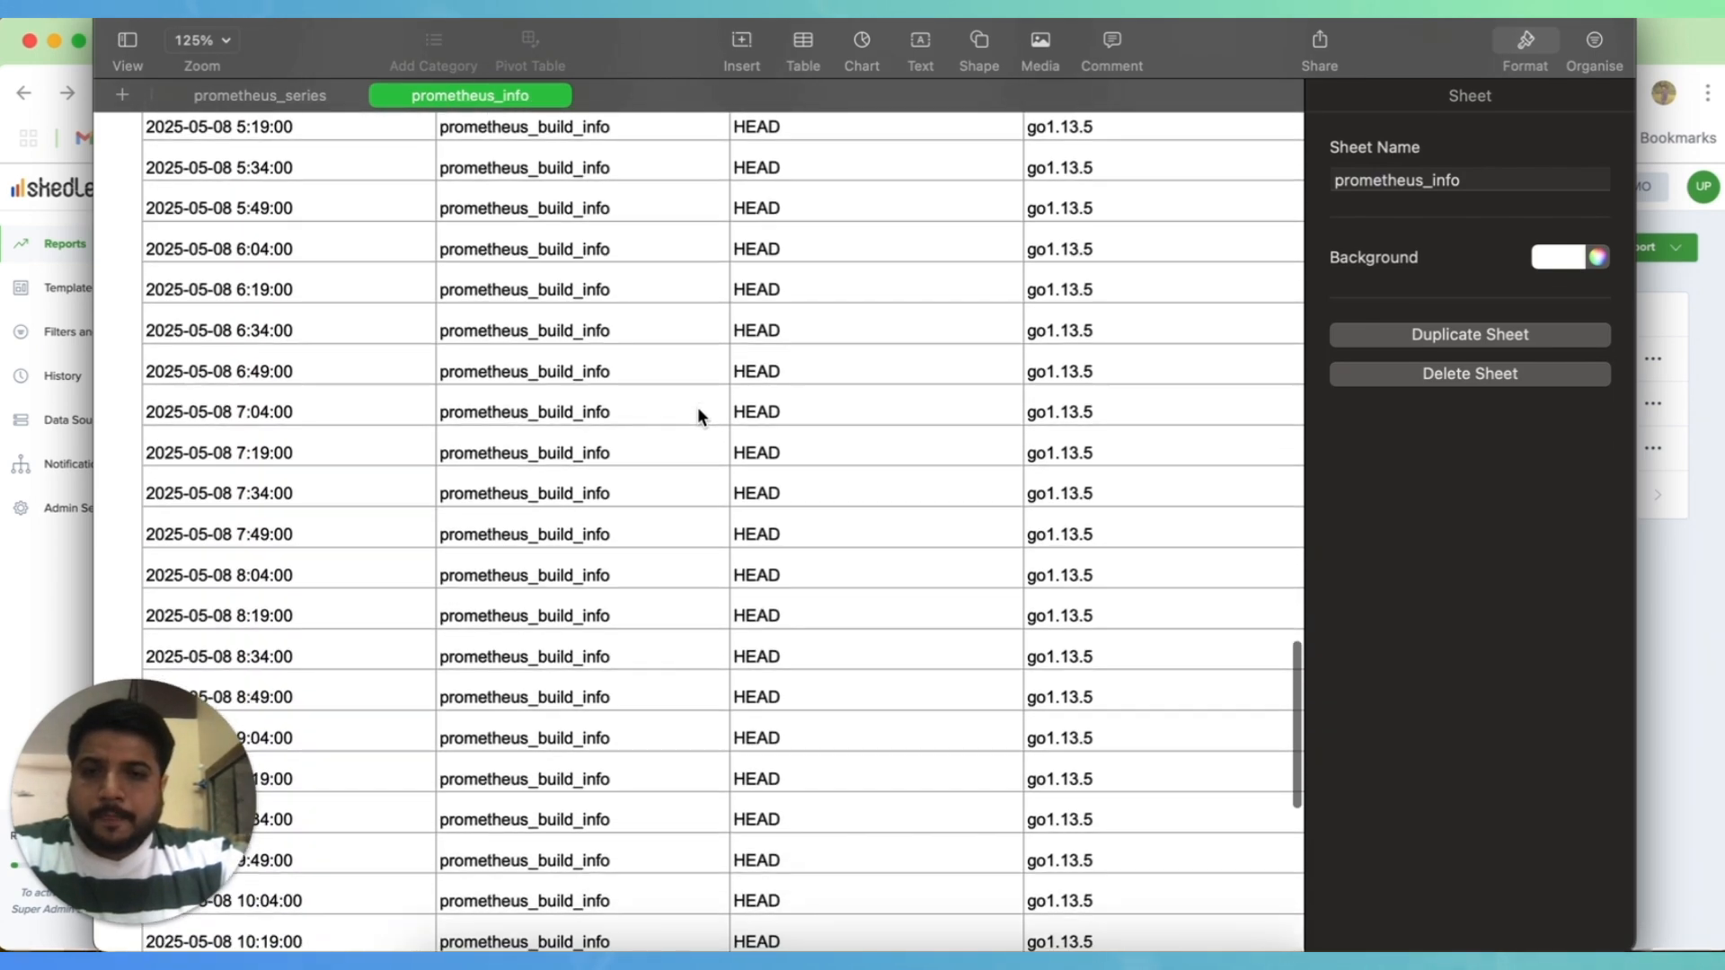
pyautogui.scroll(5, 697, 407)
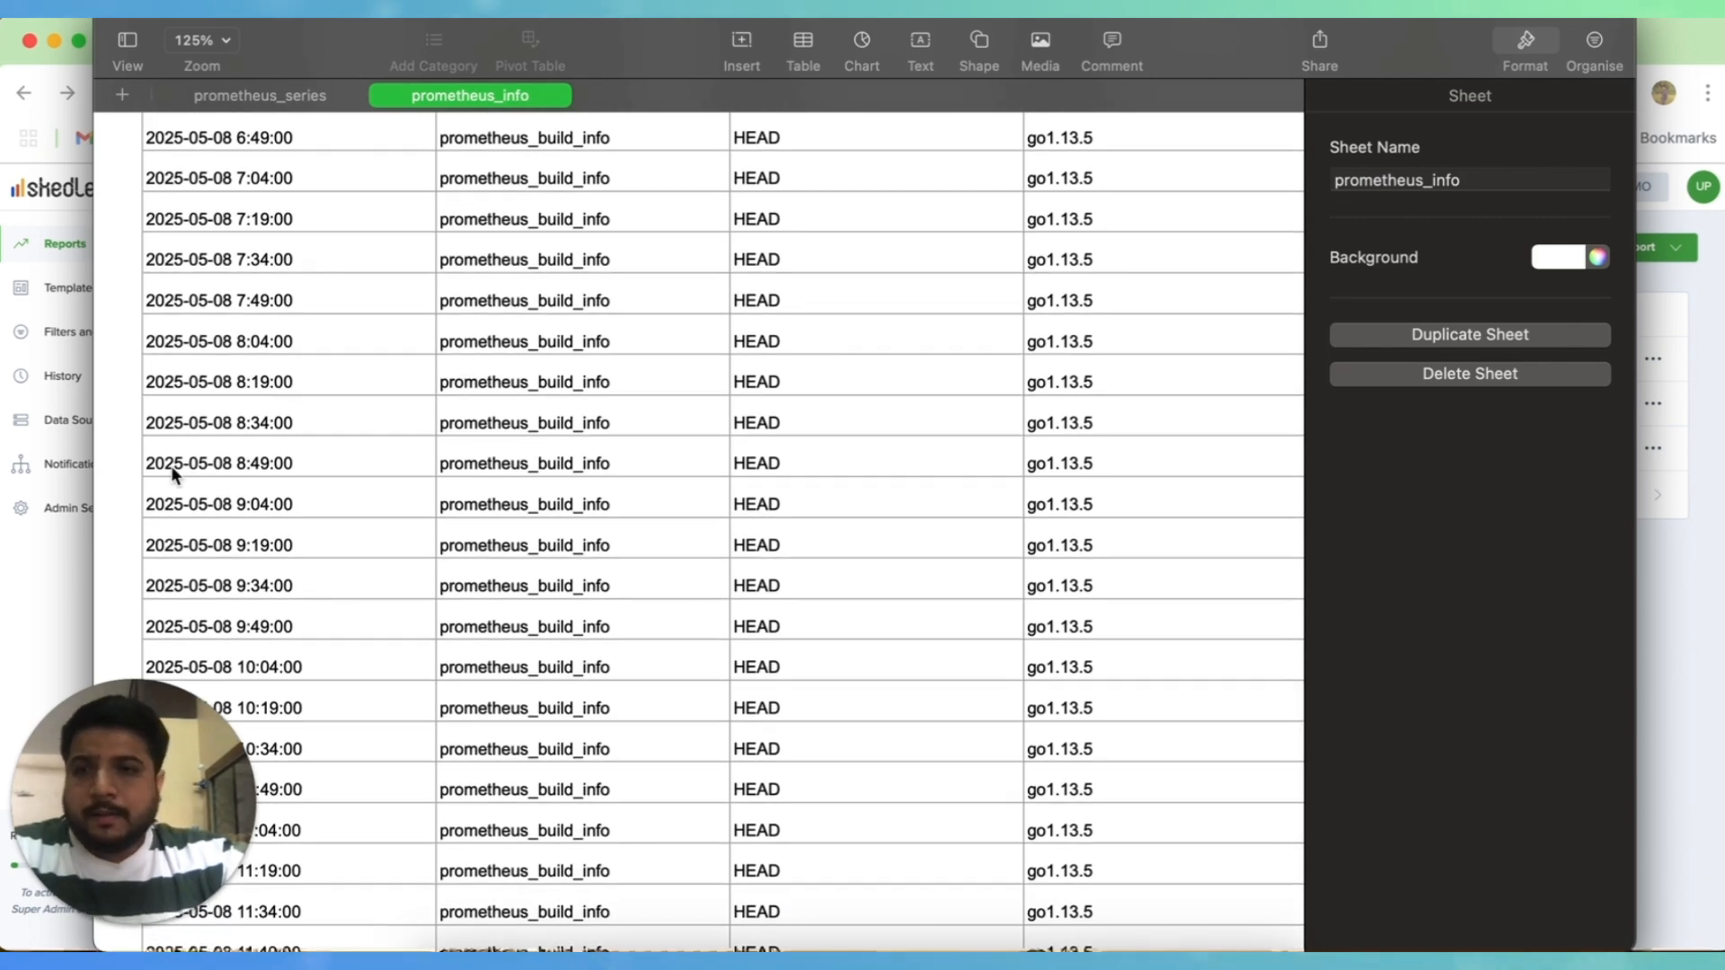
# - Return to the Skedler report list and check the schedule details of the Prom Daily report
pyautogui.click(76, 560)
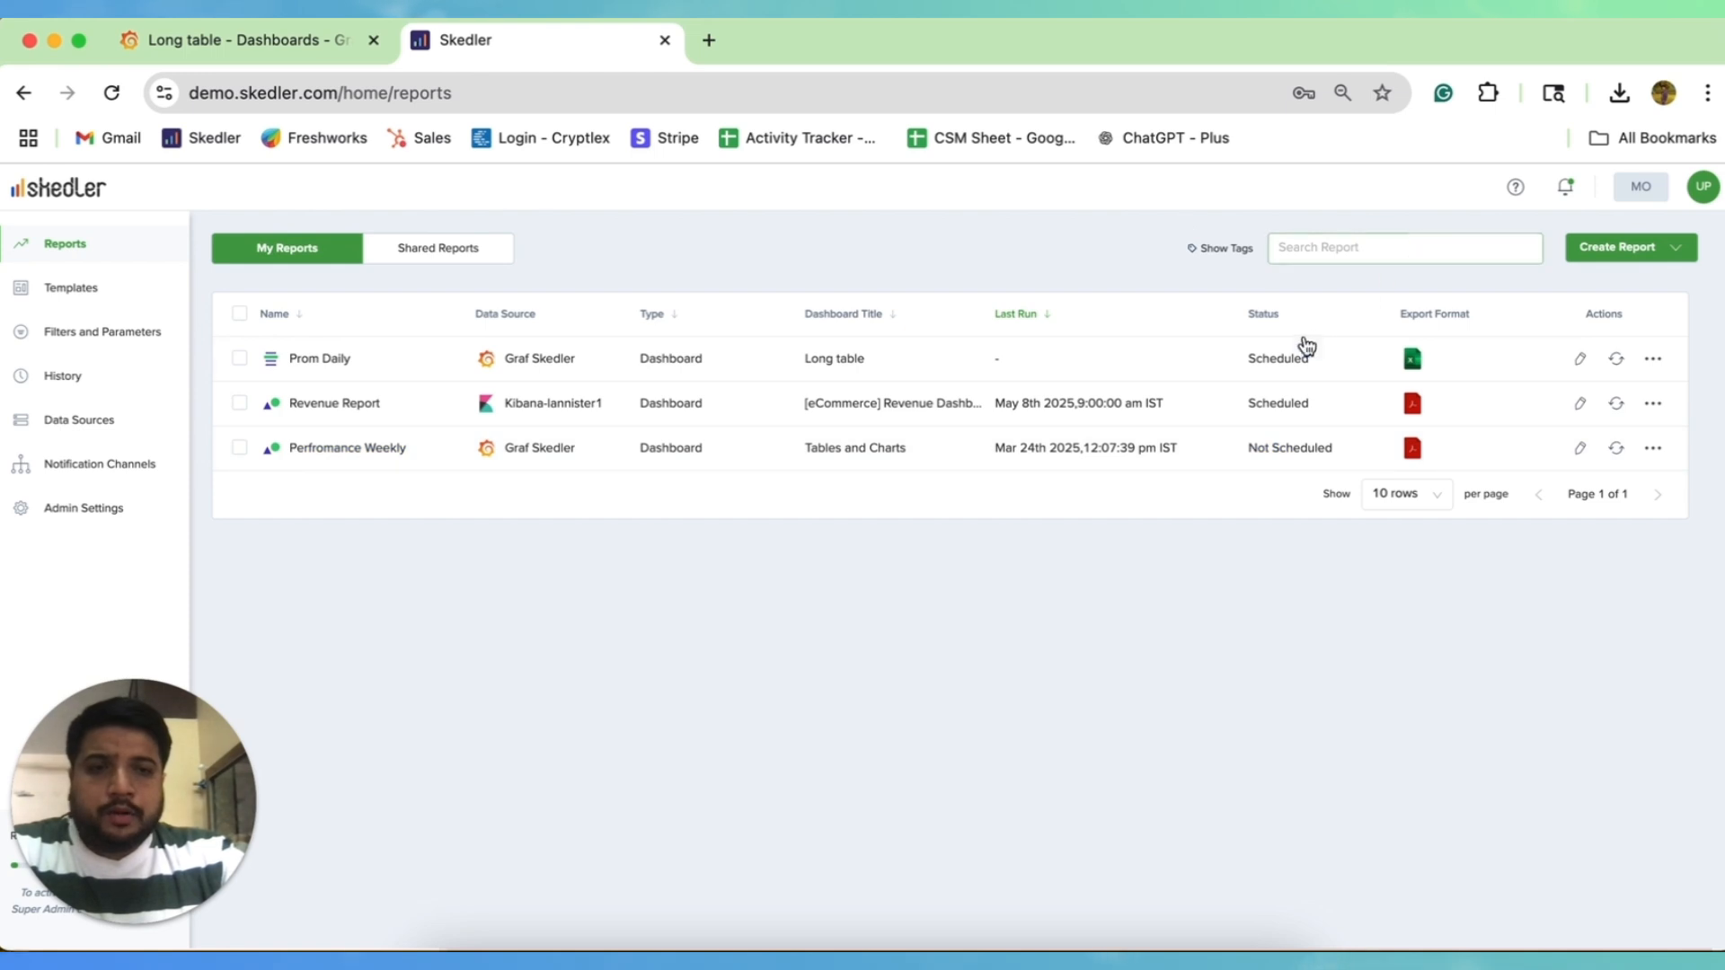
pyautogui.moveTo(1290, 364)
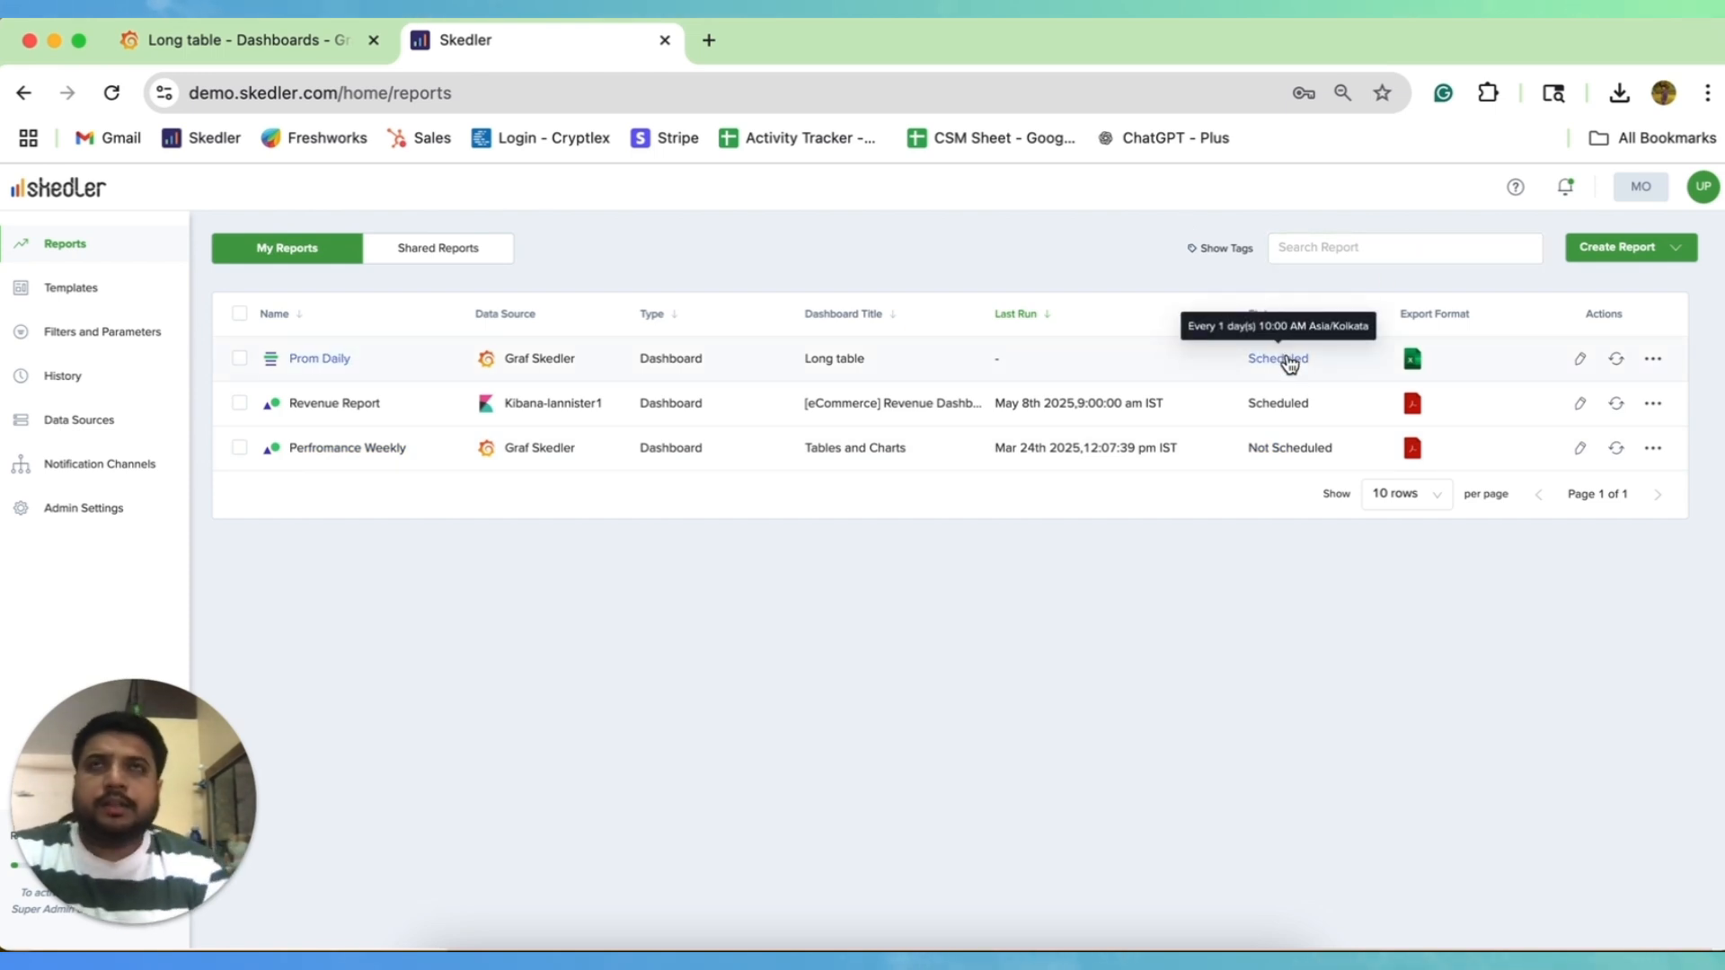